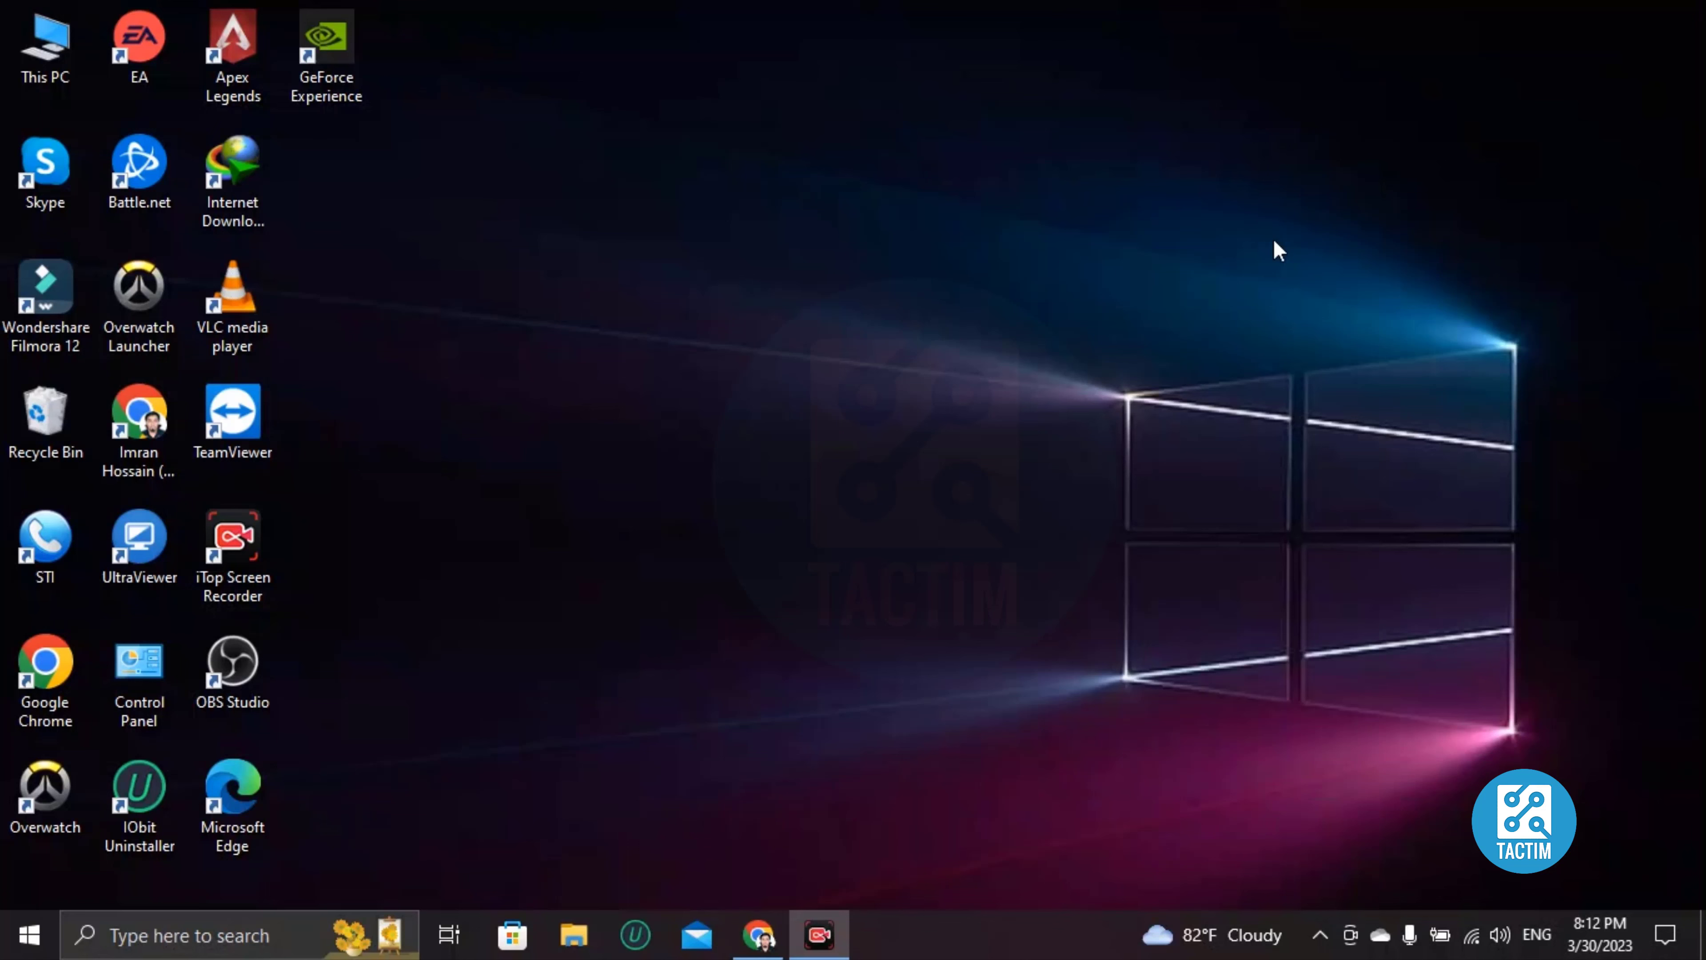
Open Chrome, go to canva.com and reach the Canva home page.
double_click(138, 420)
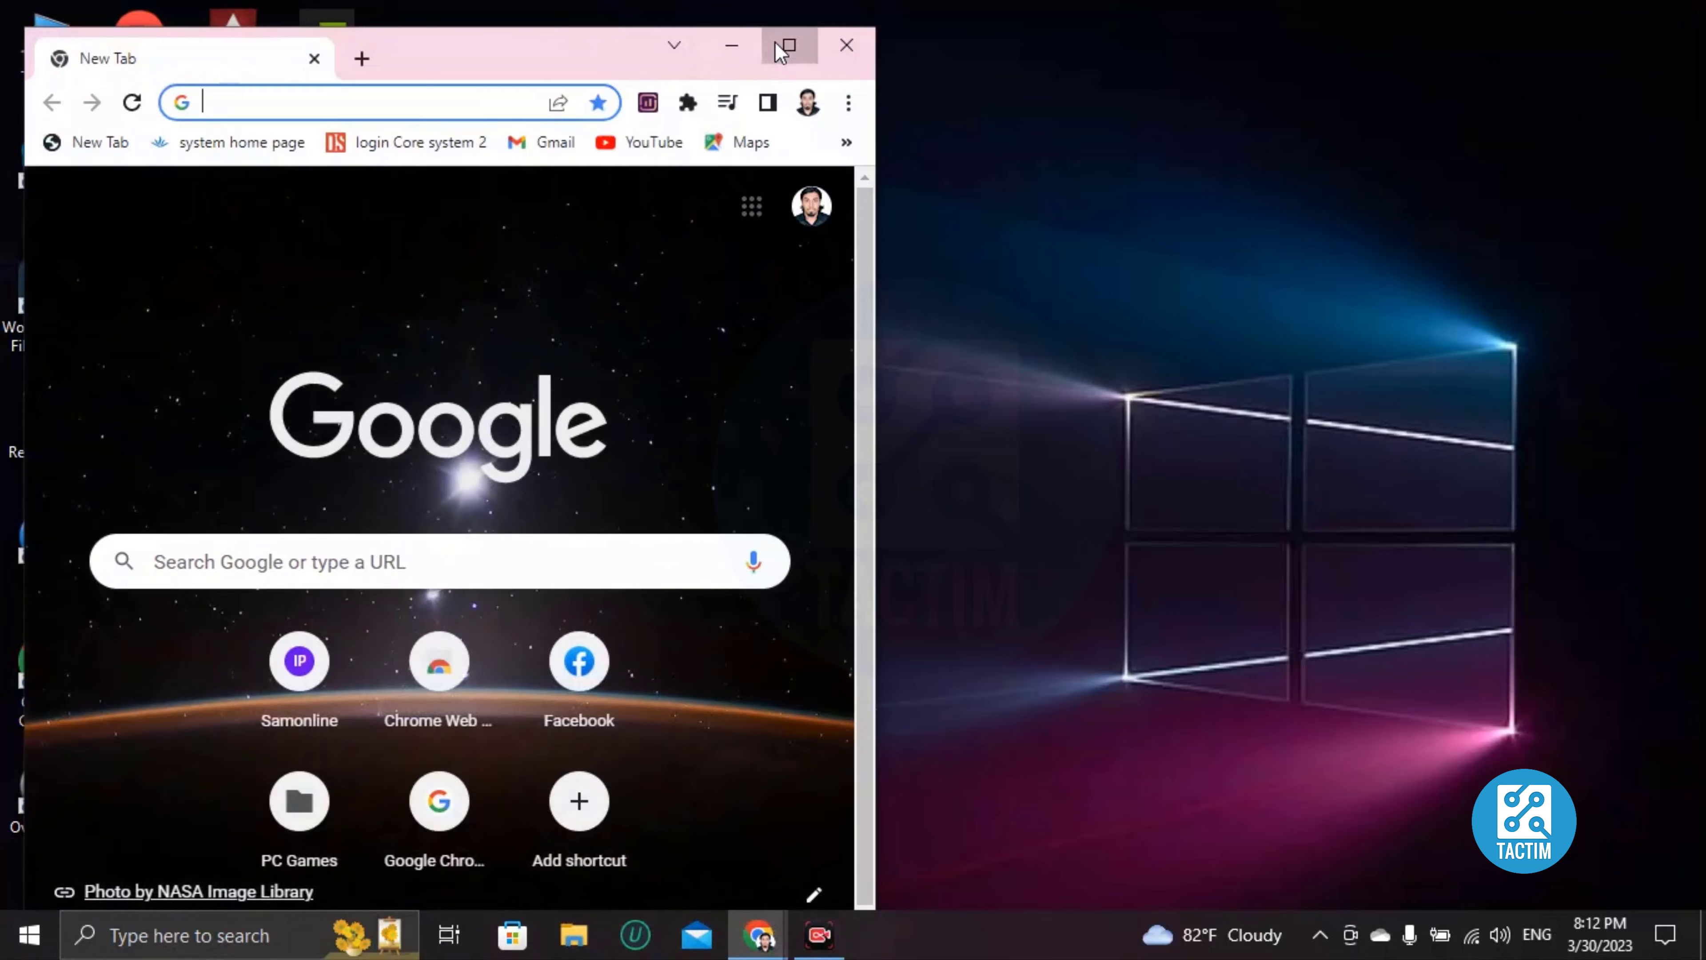
click(789, 45)
text(canva.com/download/windows/)
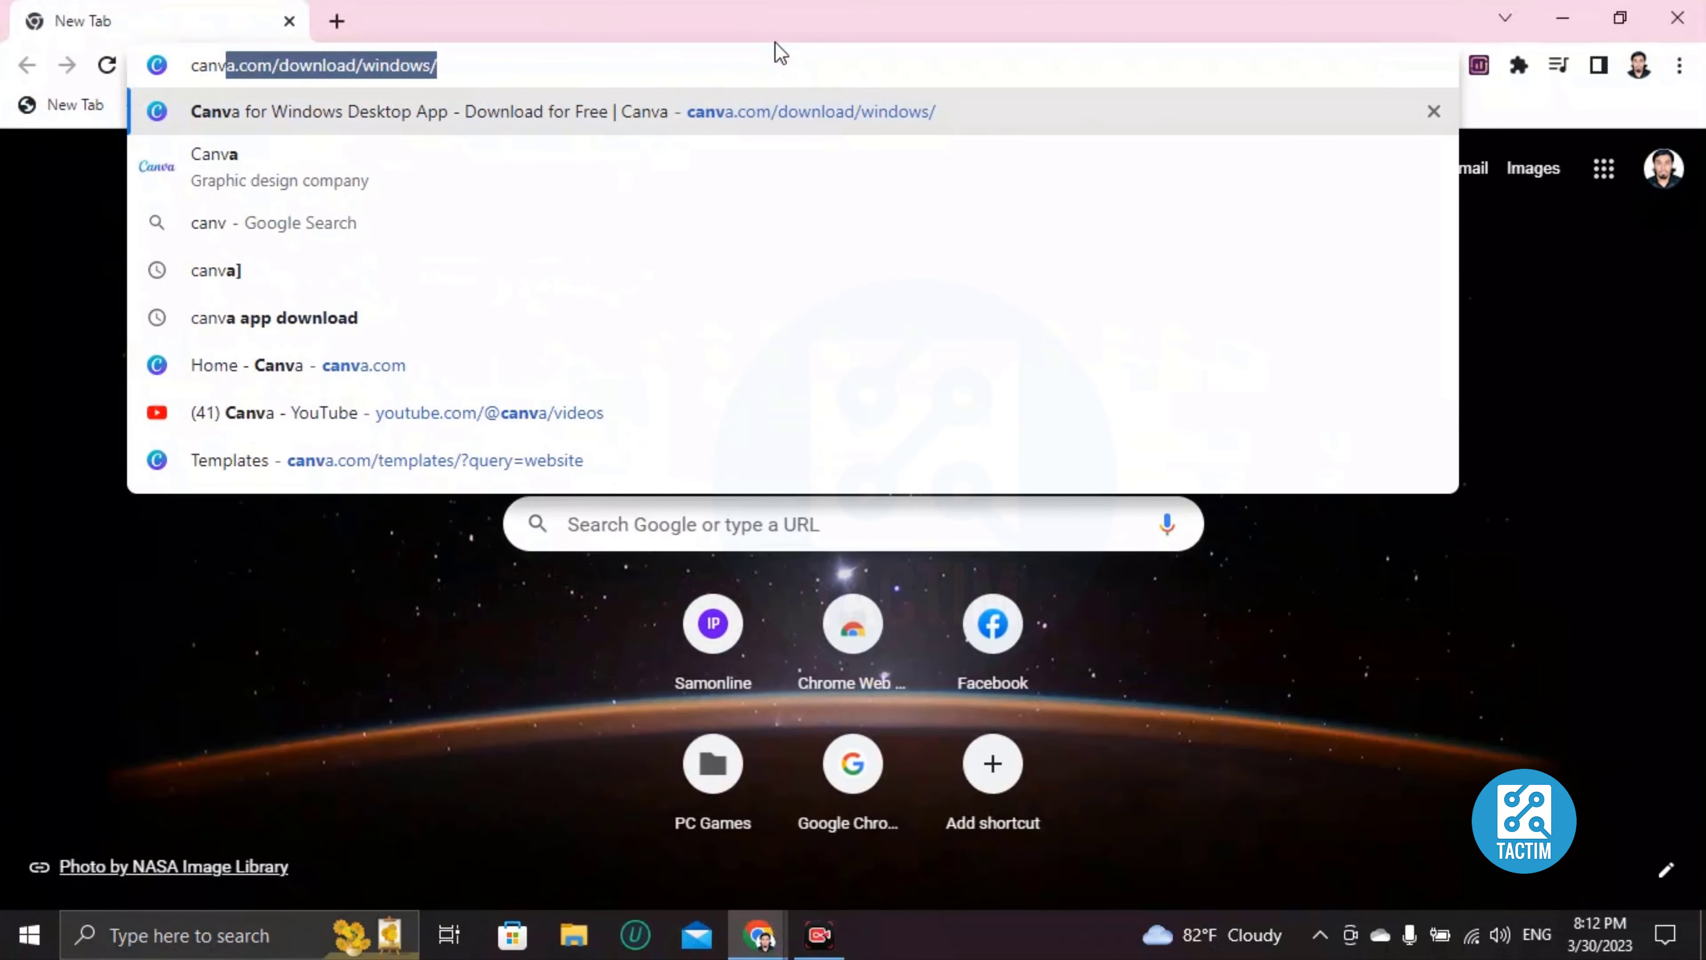
key(Return)
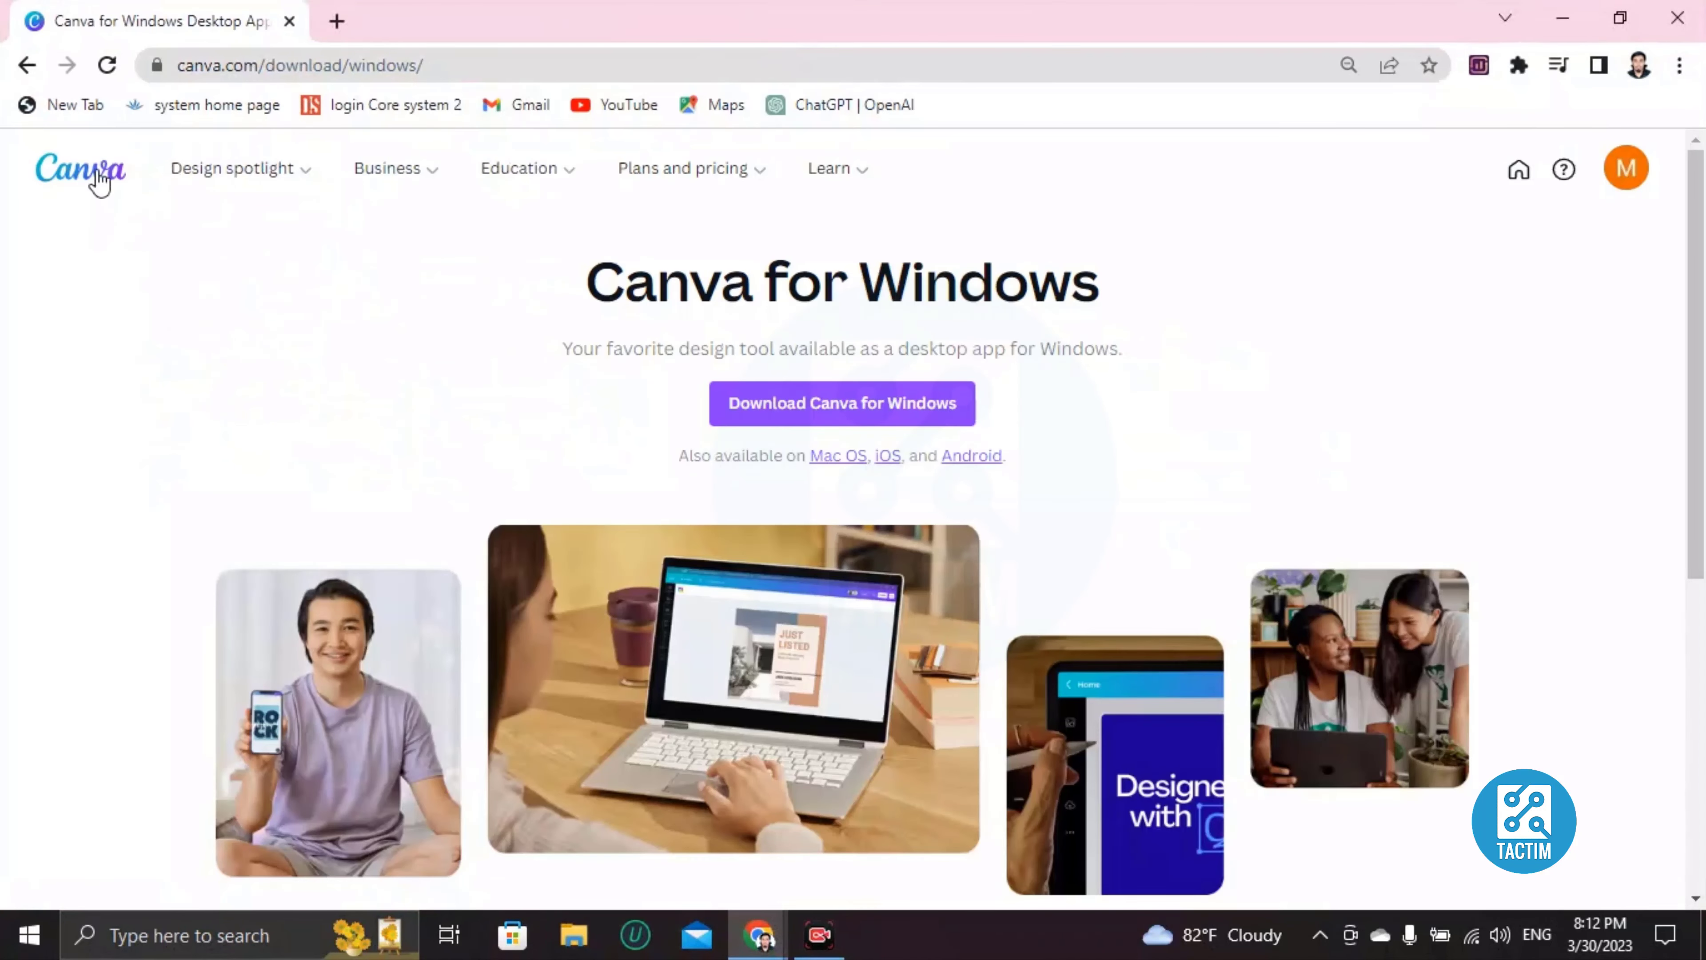
click(99, 179)
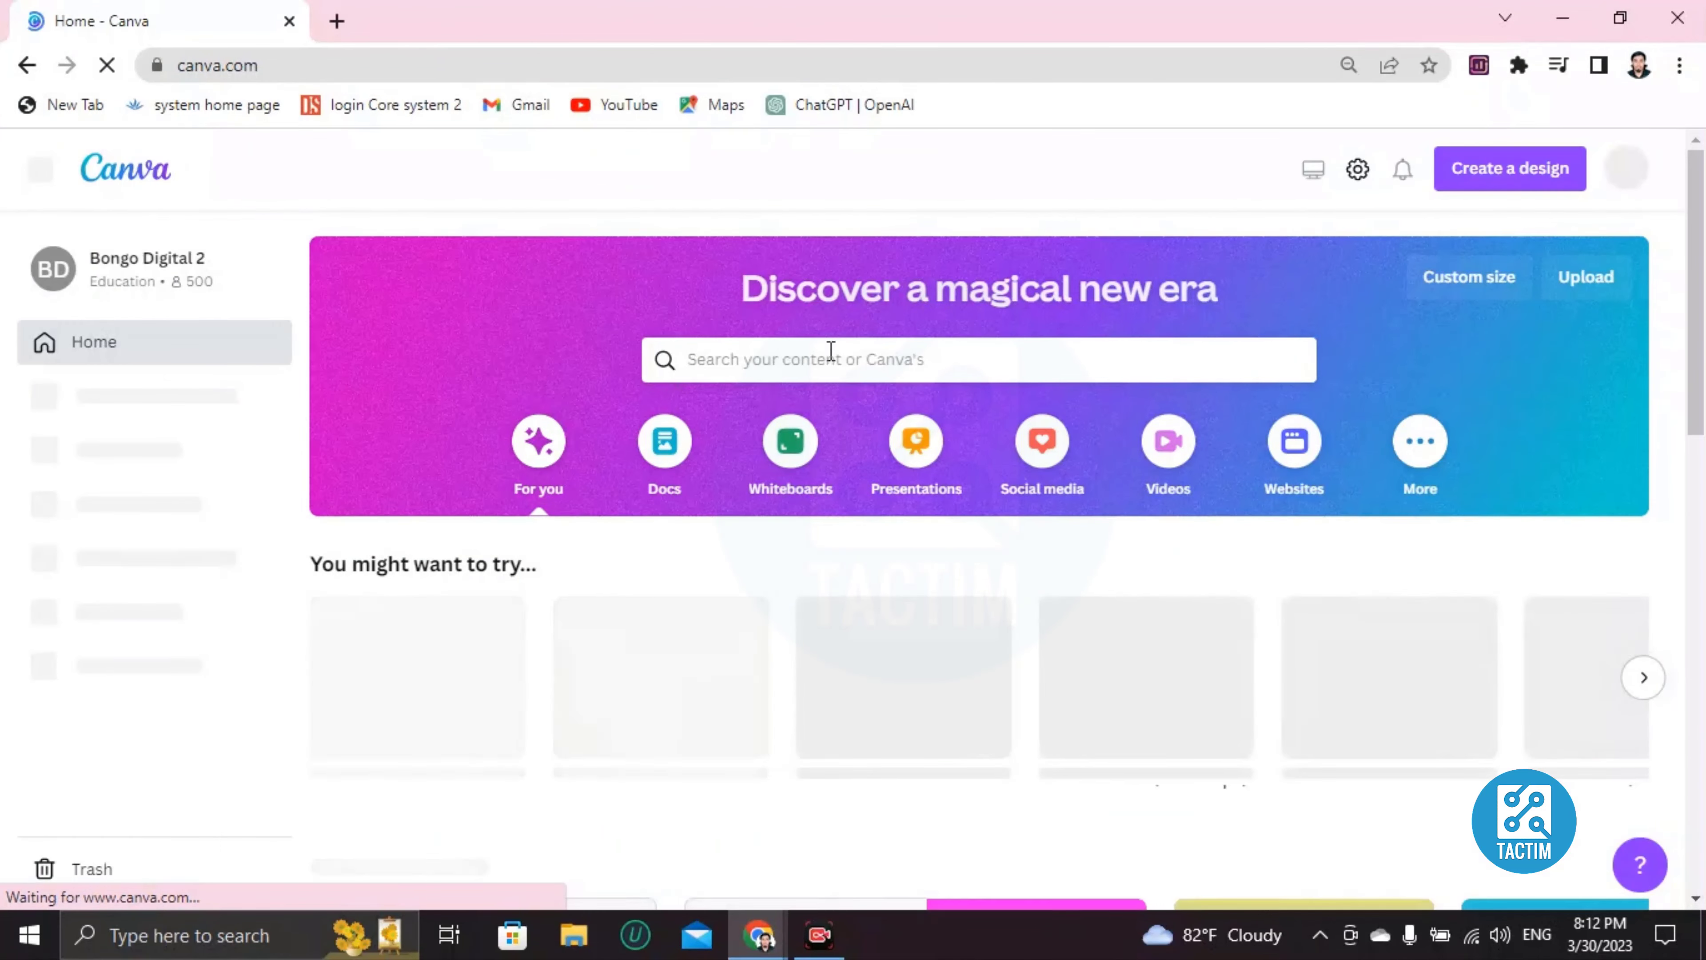
Search Canva for 'christmas card' templates.
click(734, 360)
text(chr)
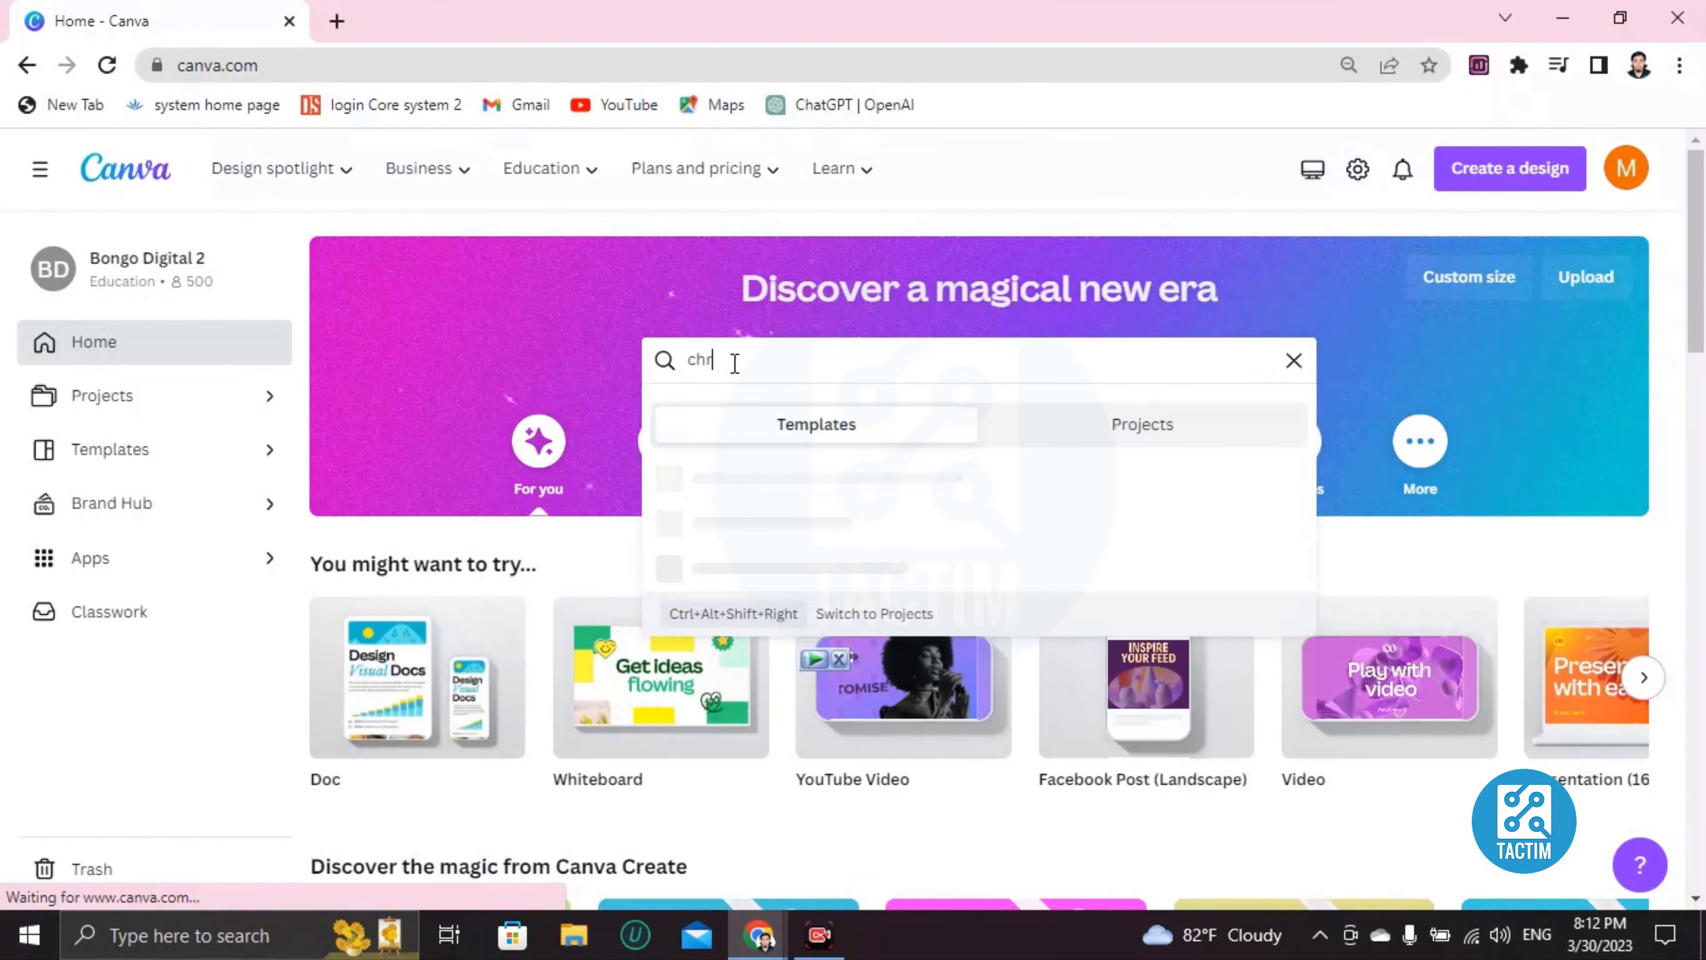
text(istmas card)
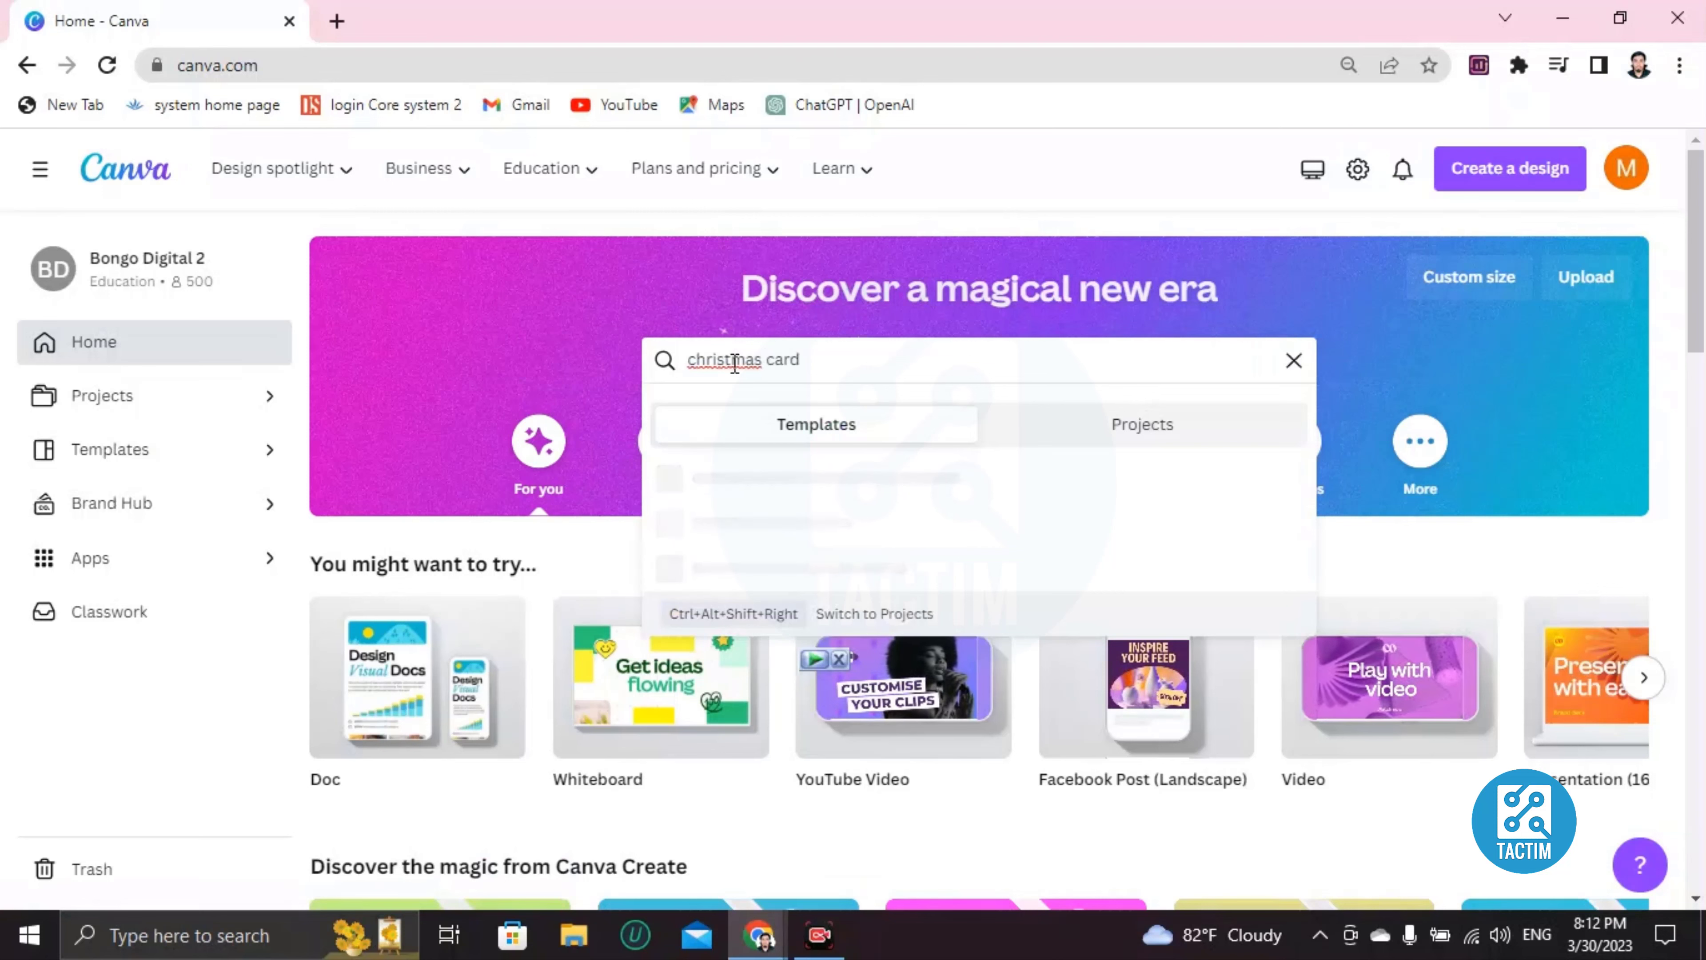
key(Return)
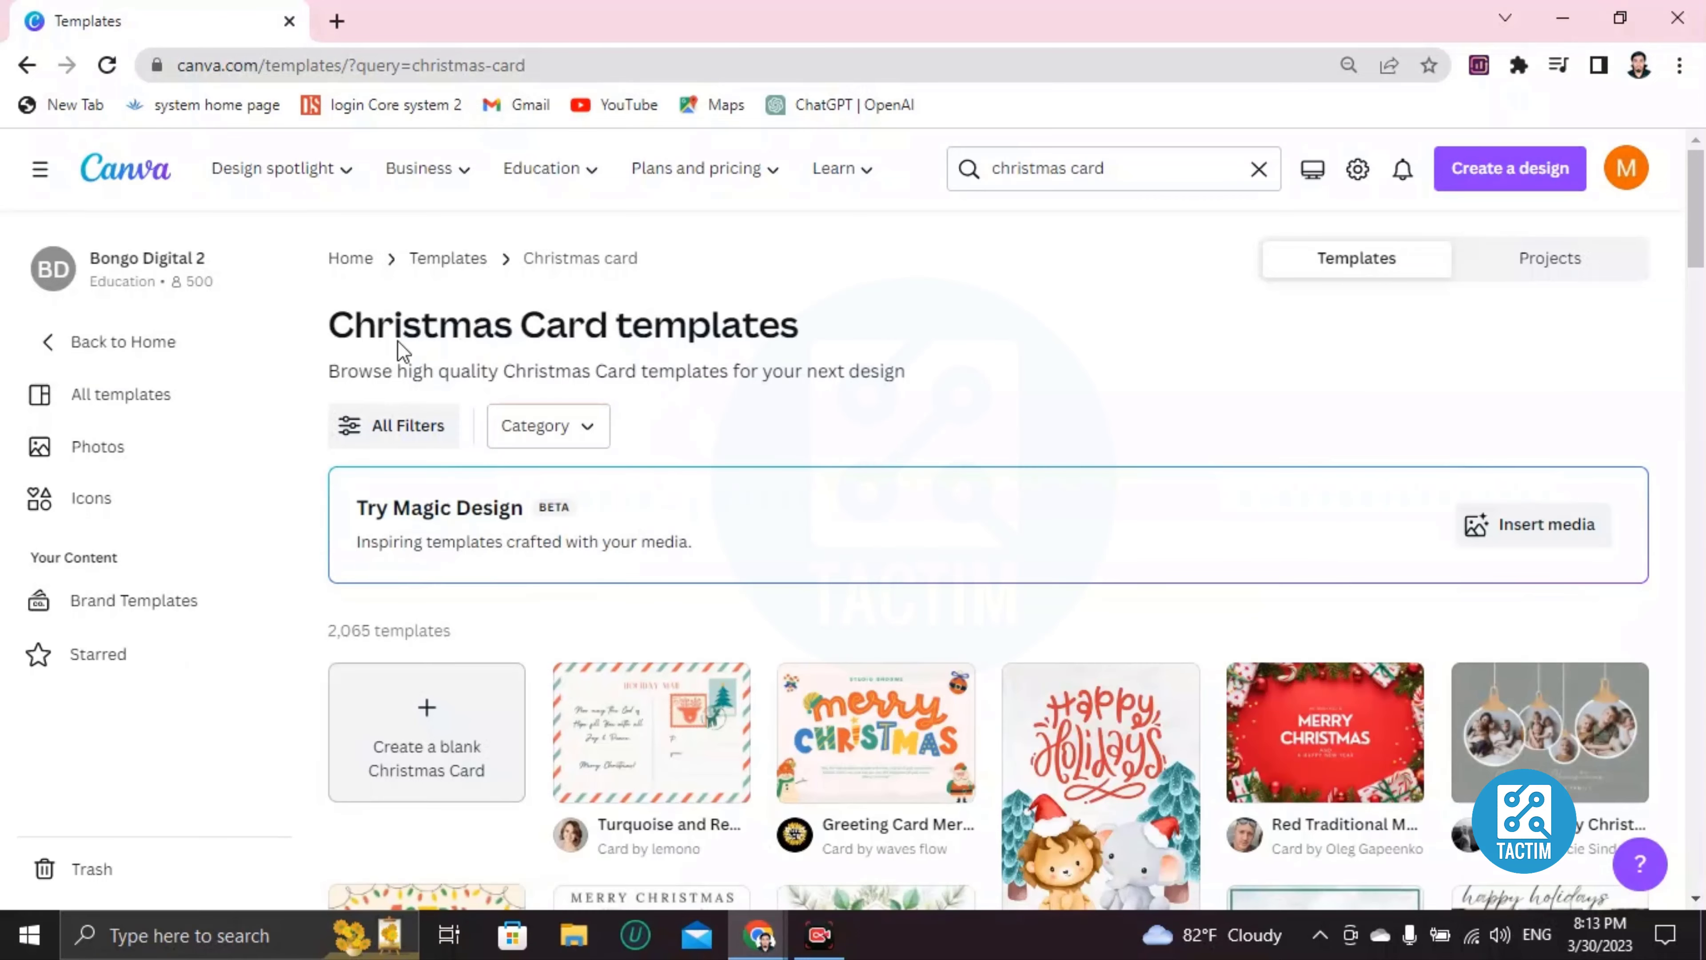
scroll(402, 420, down, 2)
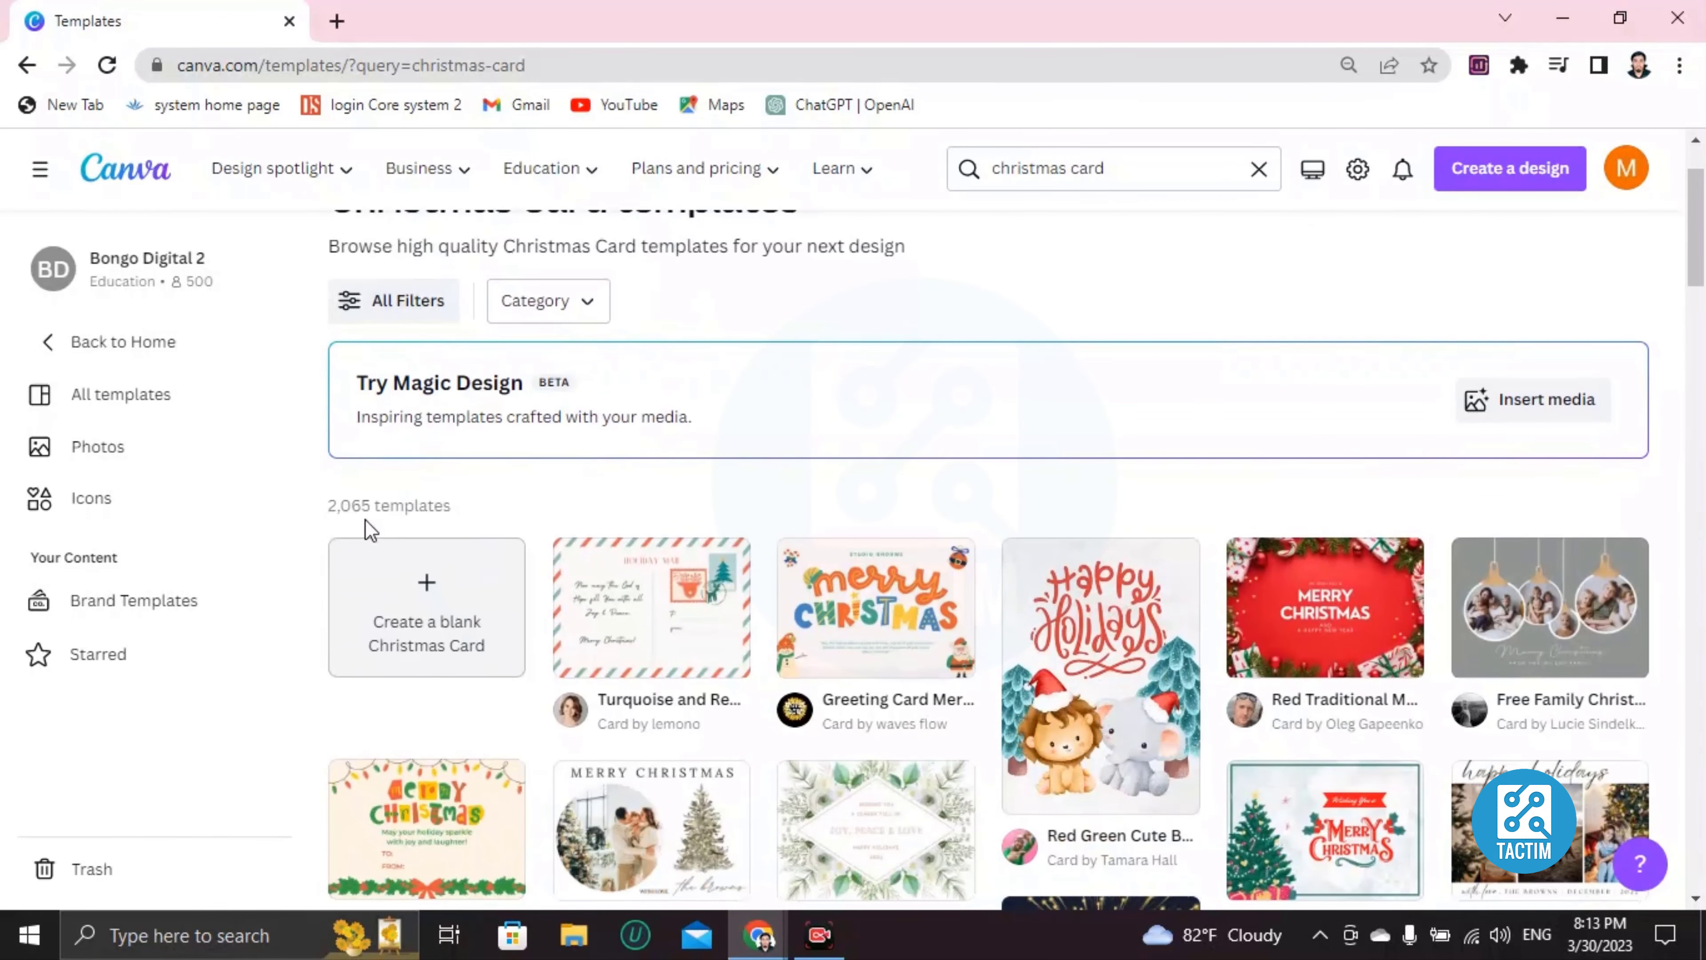
scroll(350, 511, down, 2)
scroll(644, 497, down, 7)
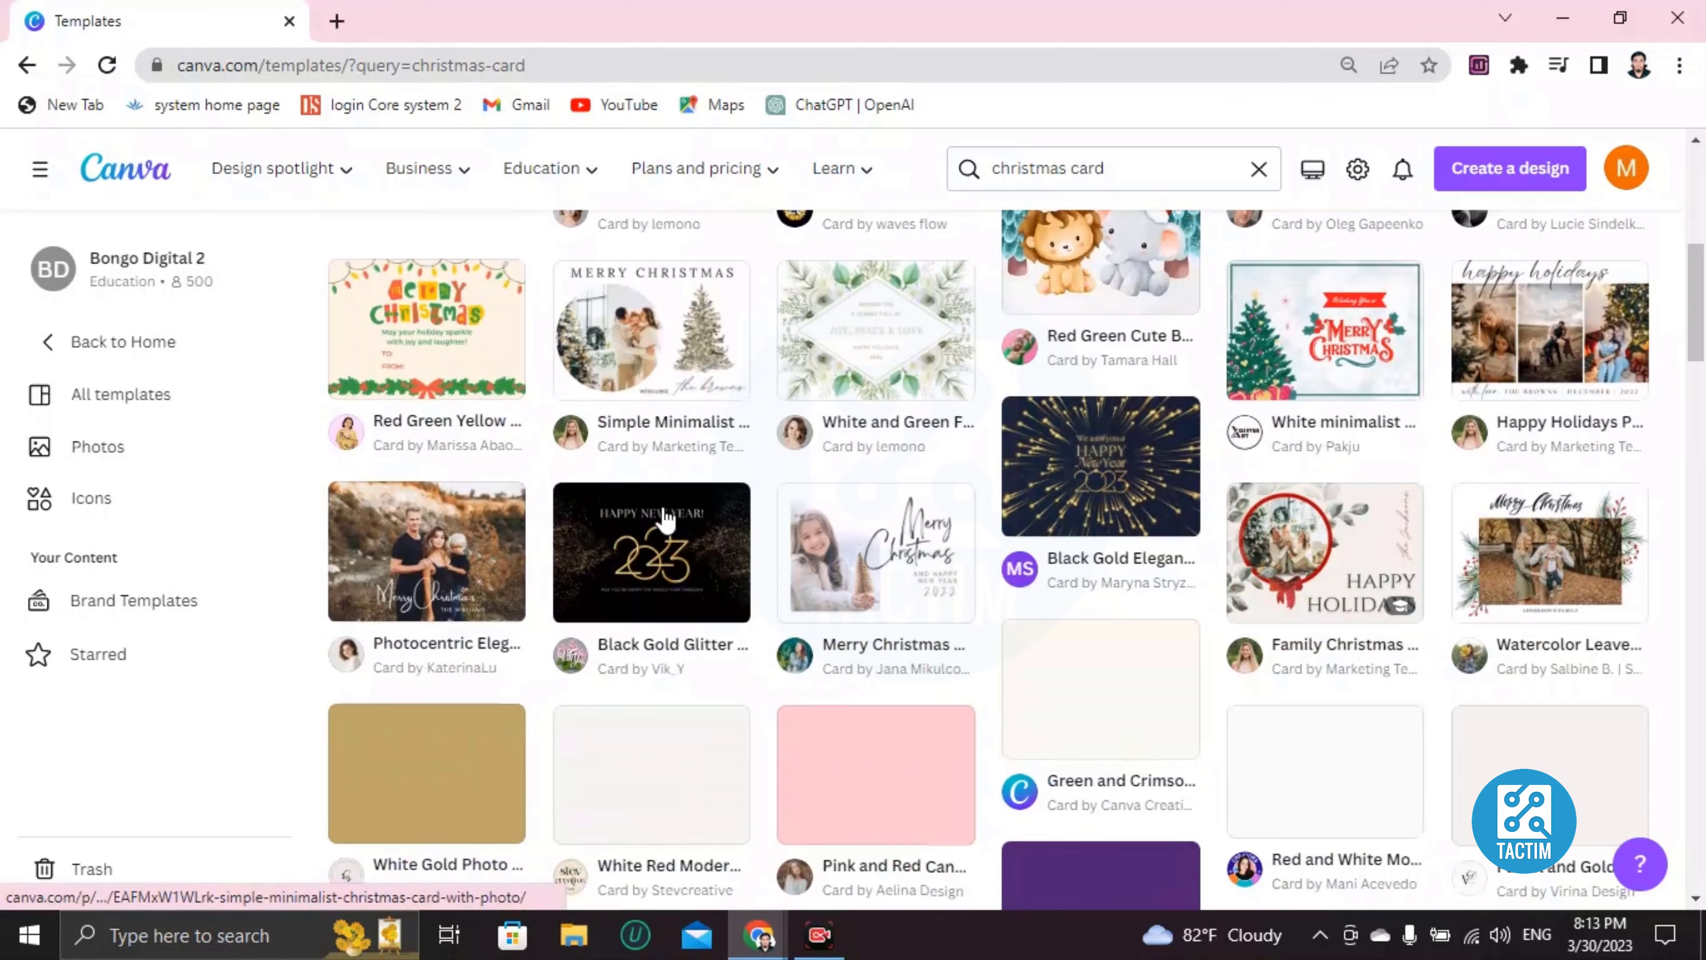
scroll(651, 497, down, 20)
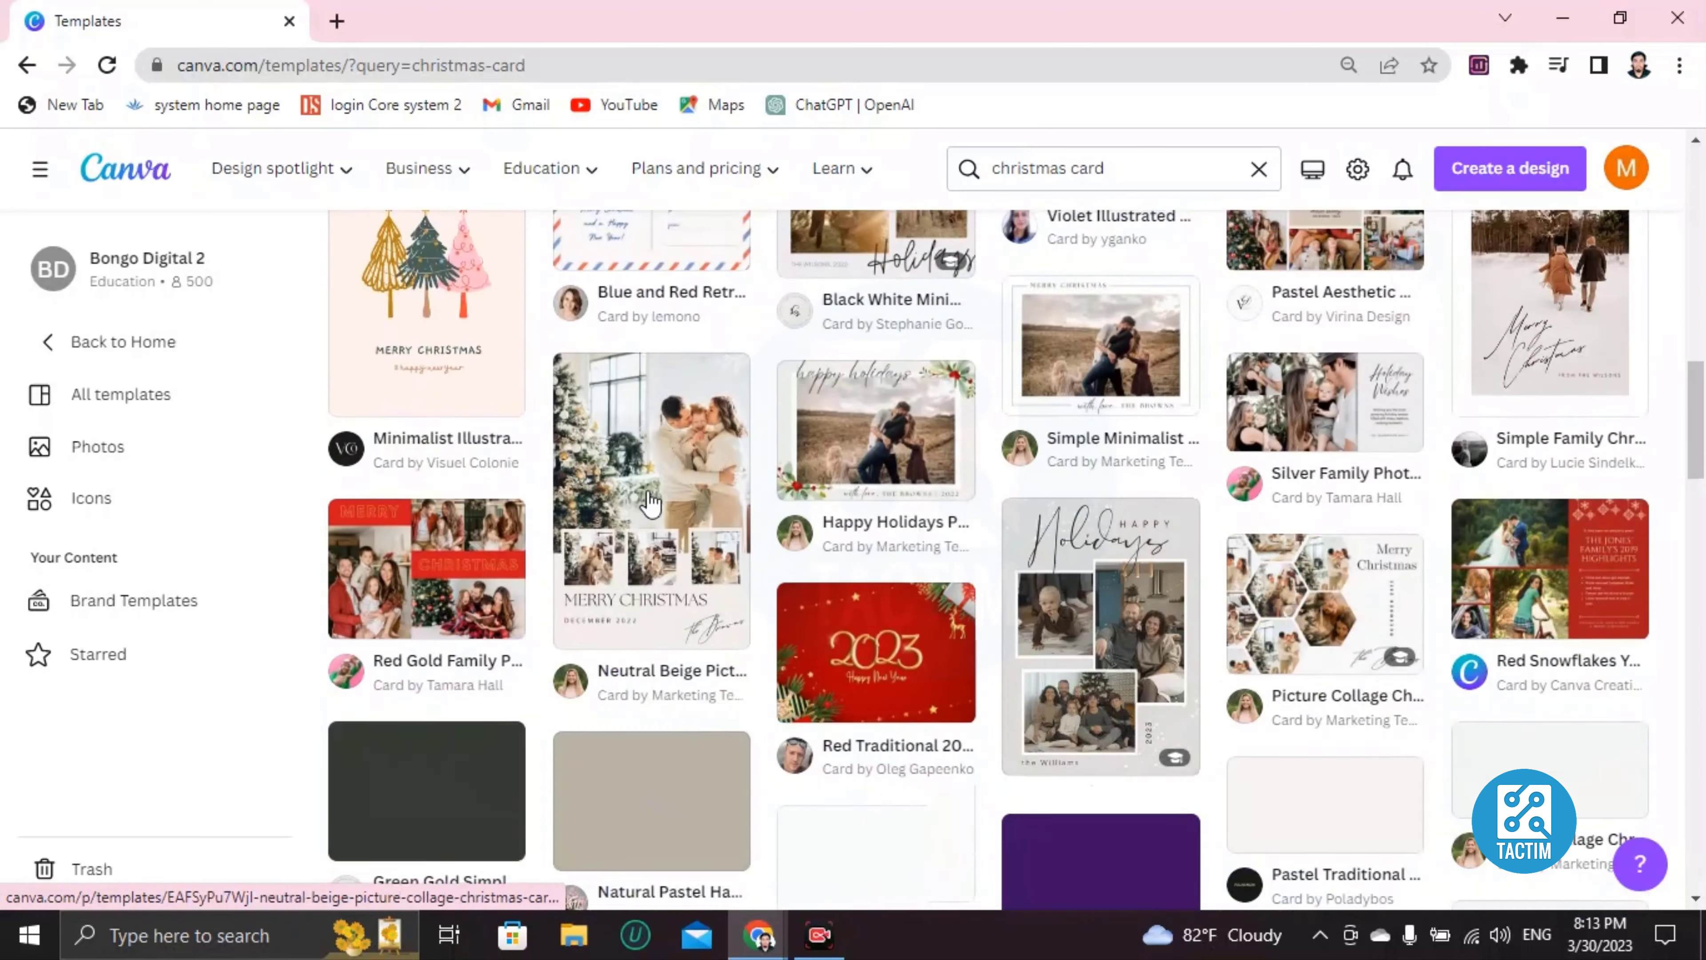
scroll(806, 551, down, 5)
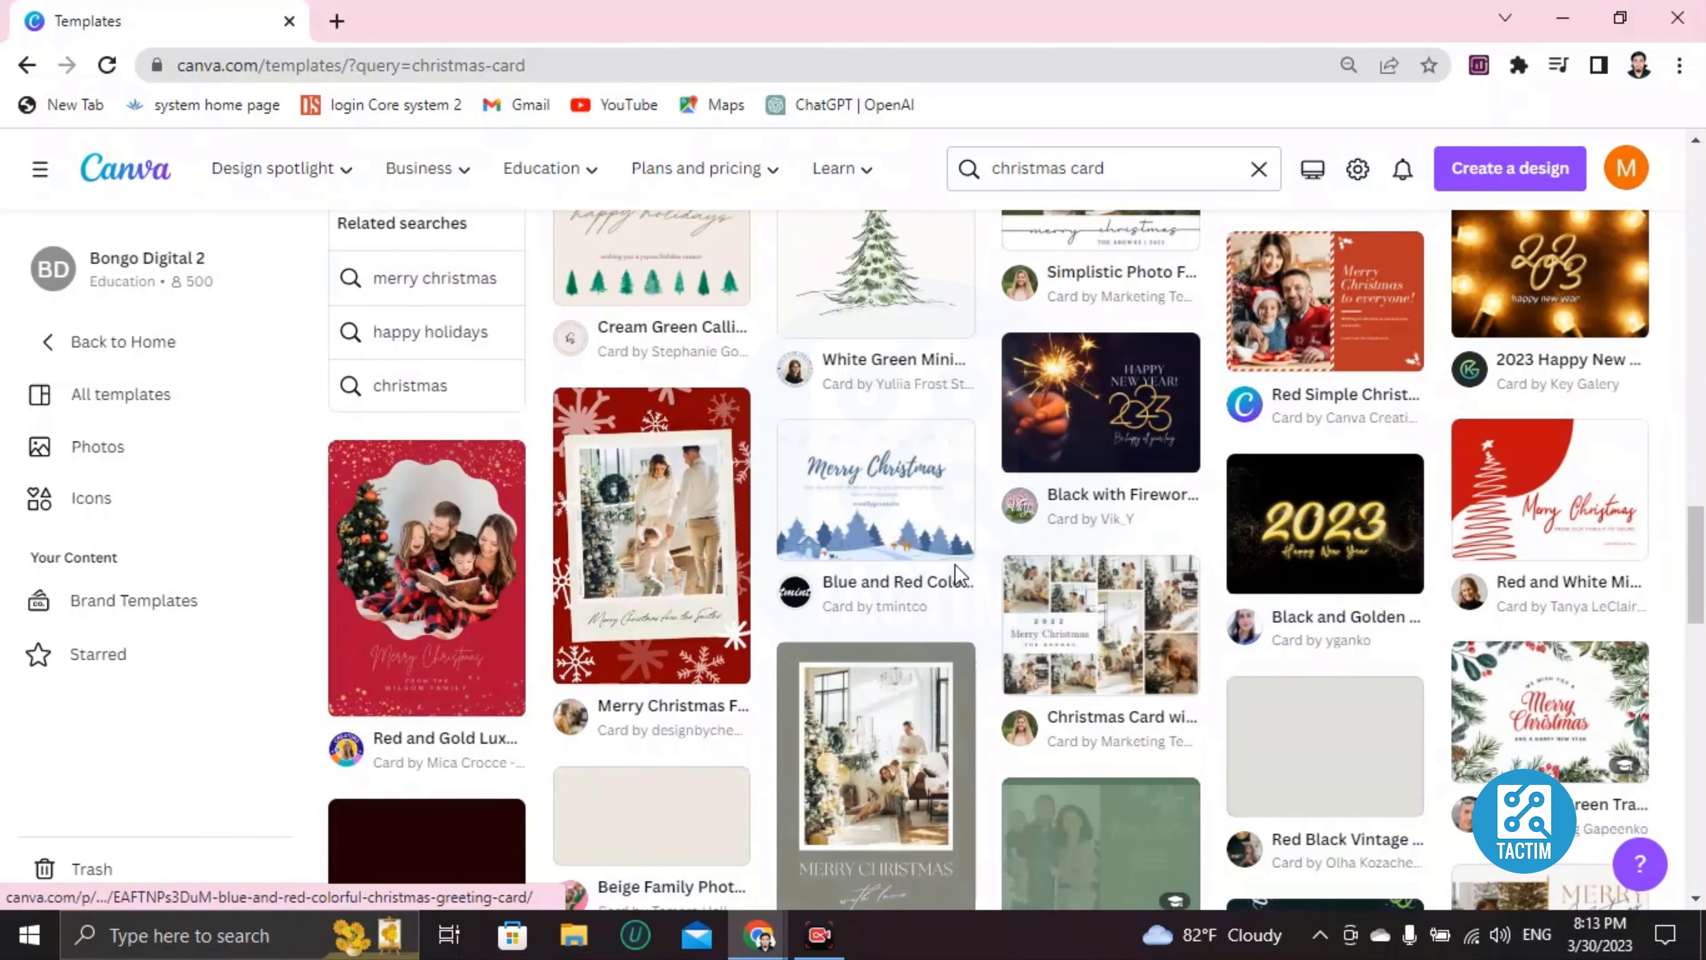
scroll(941, 578, up, 15)
scroll(914, 548, up, 15)
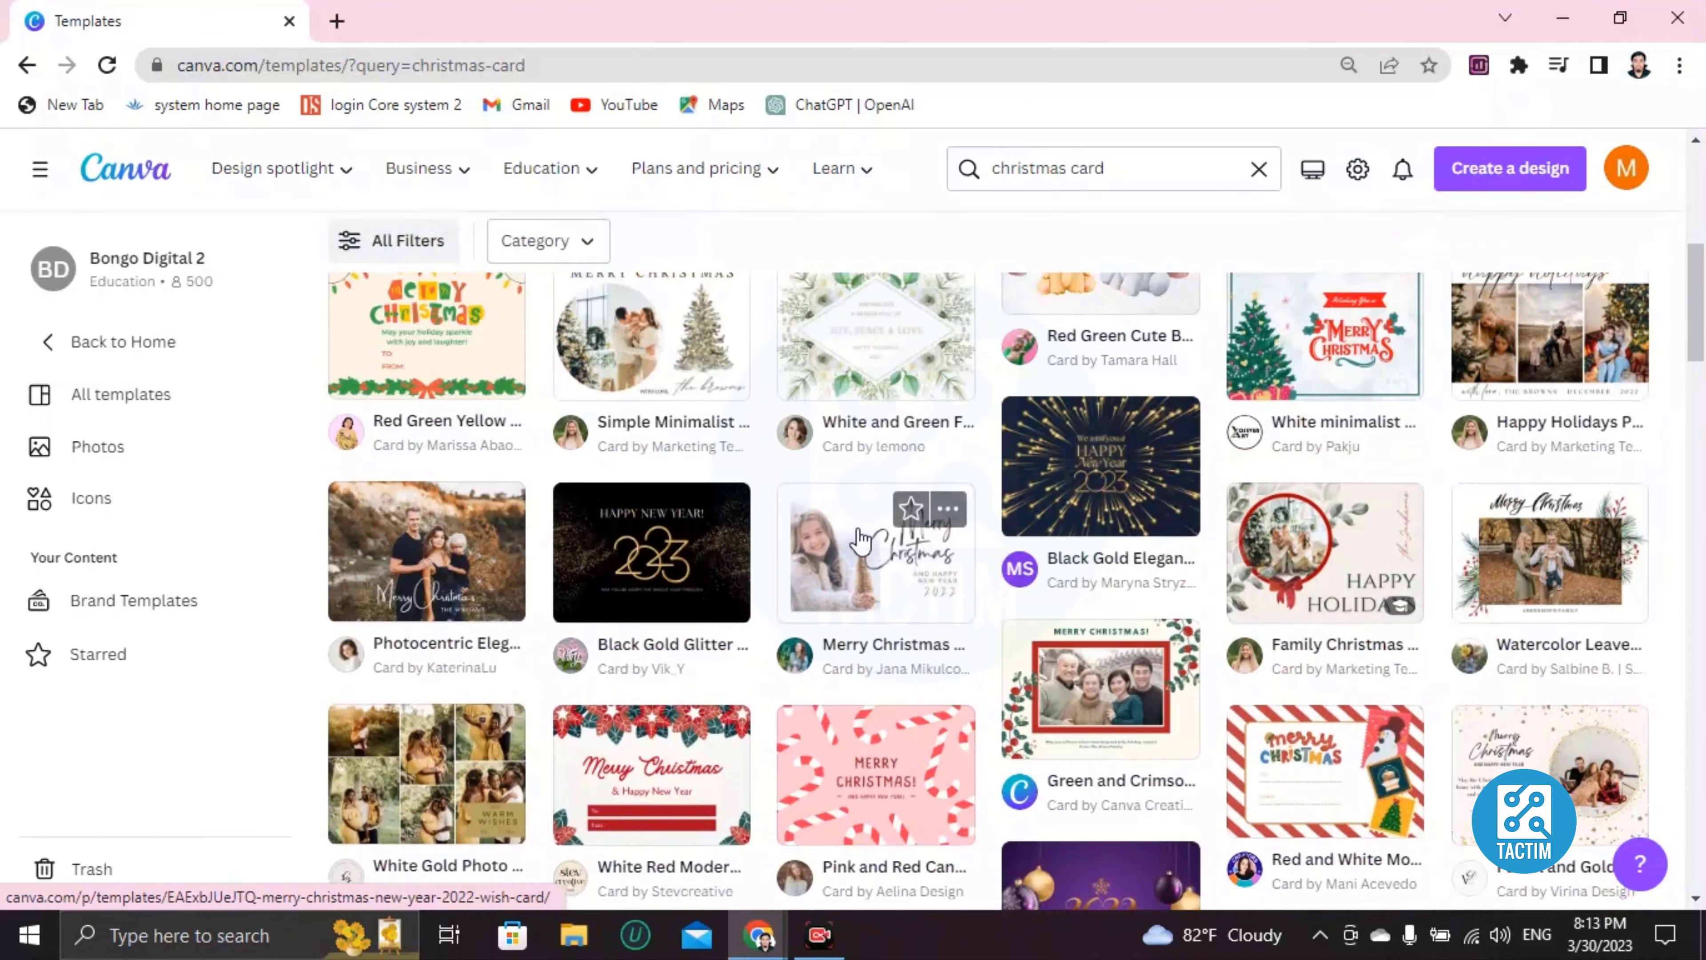
scroll(853, 531, down, 8)
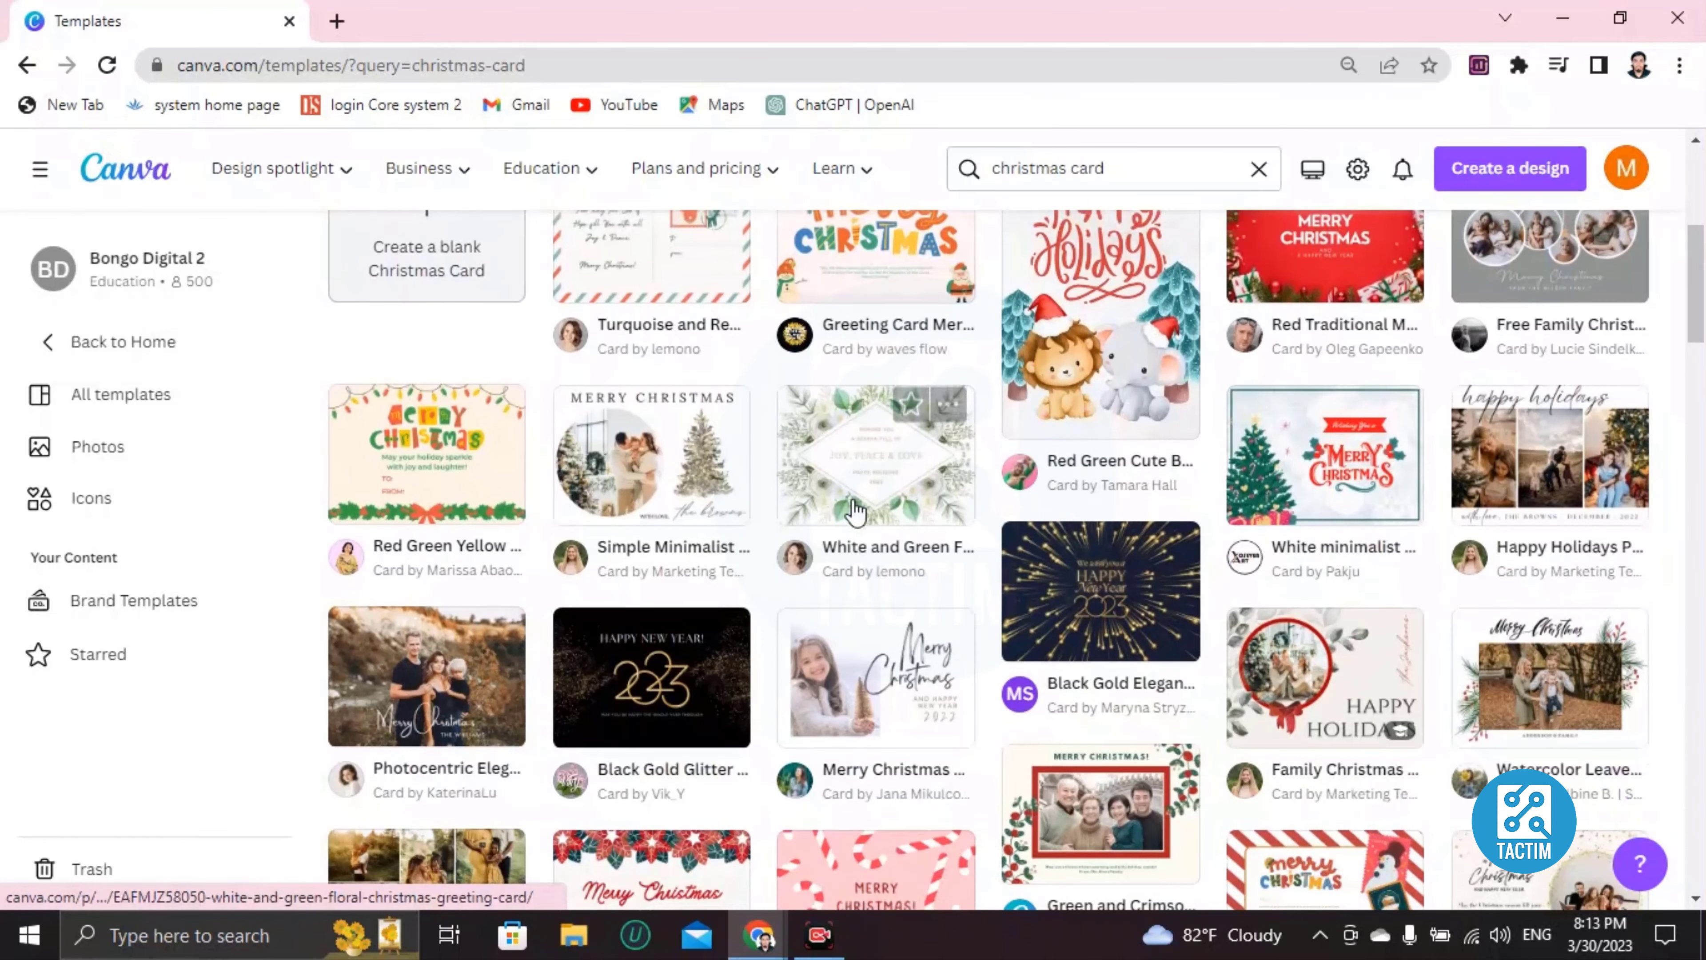
scroll(1220, 446, down, 6)
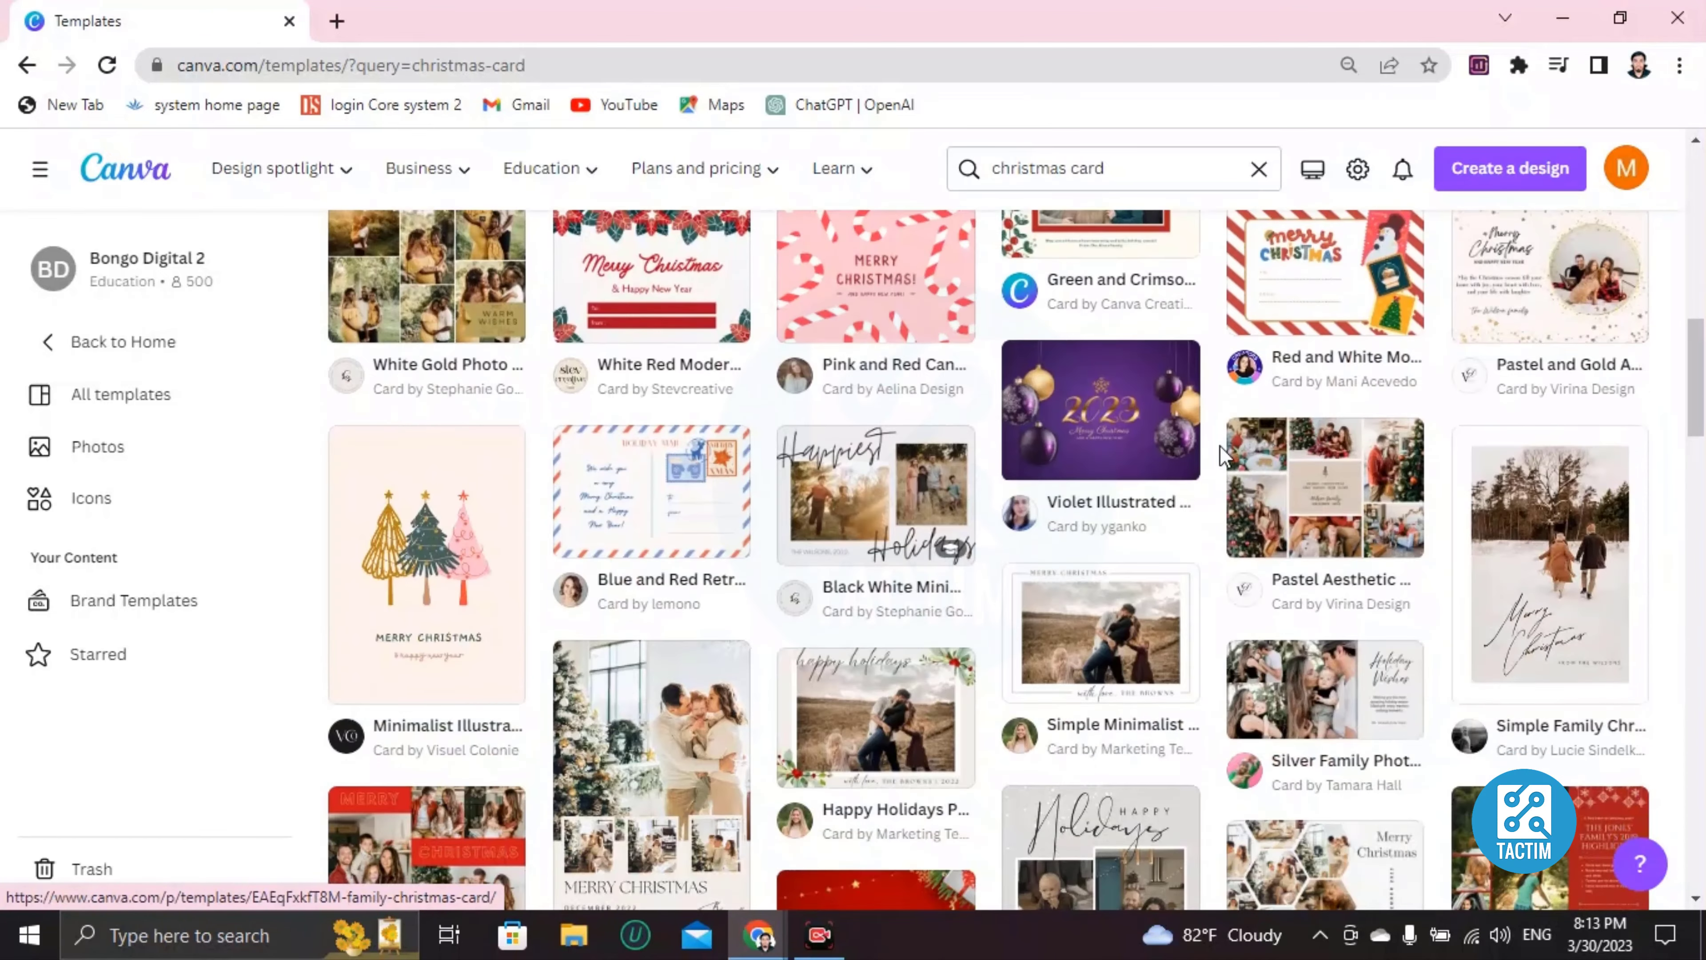
scroll(1217, 452, down, 4)
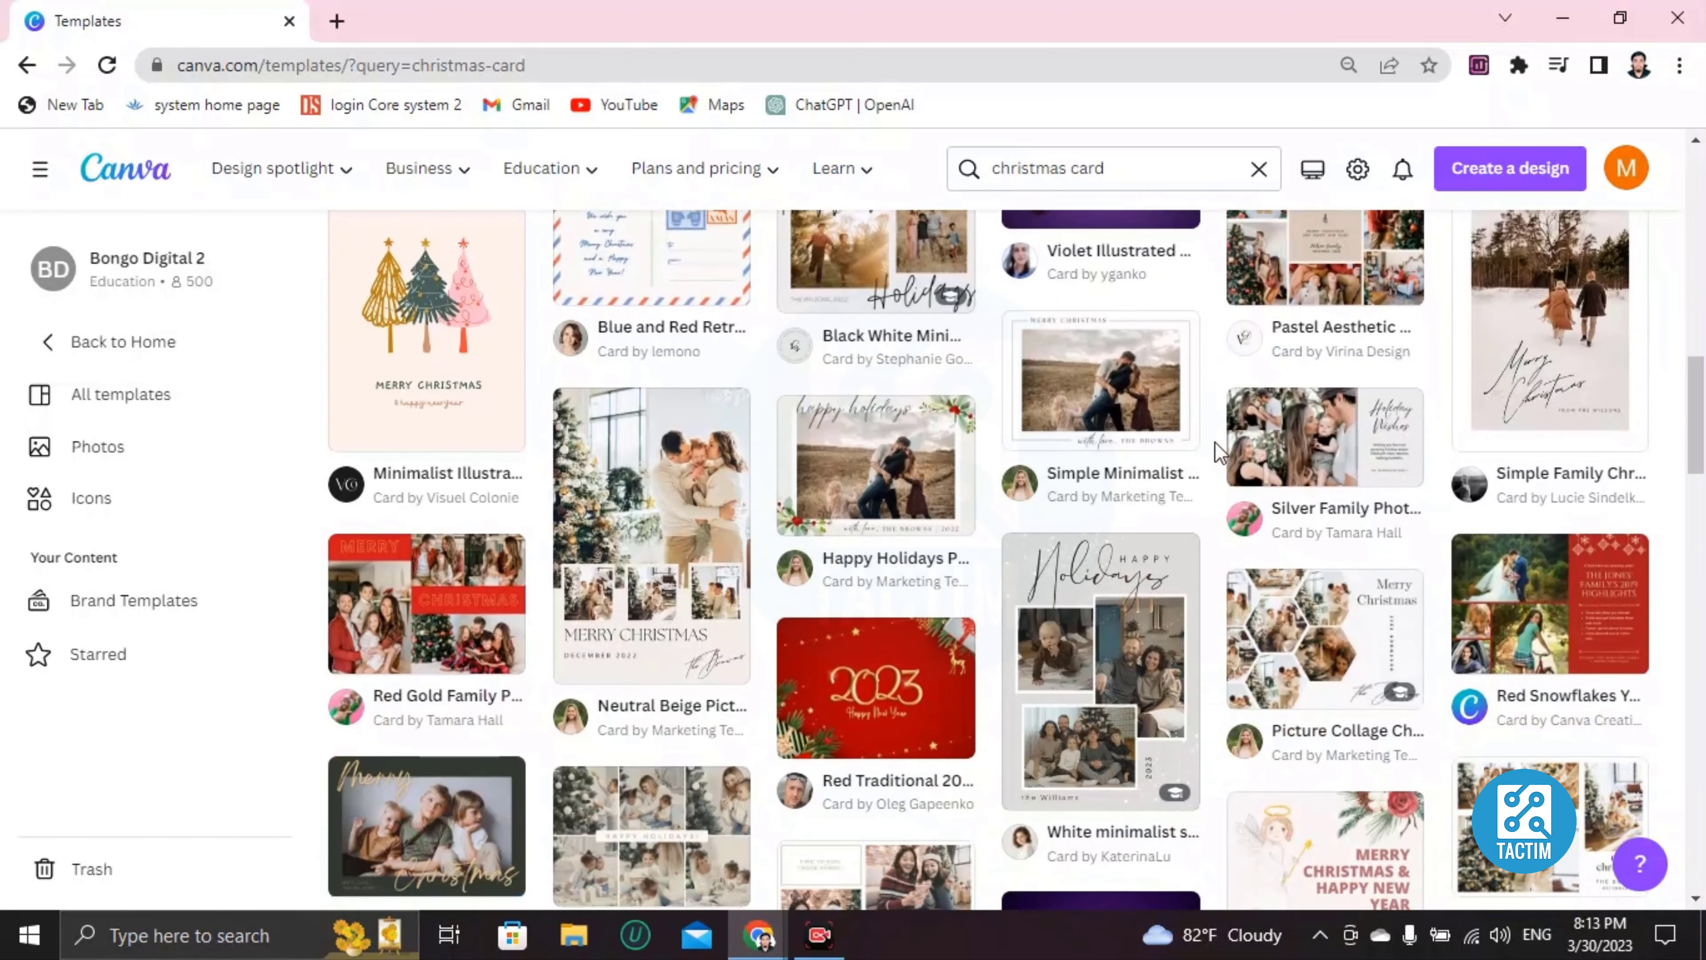
scroll(1215, 441, down, 2)
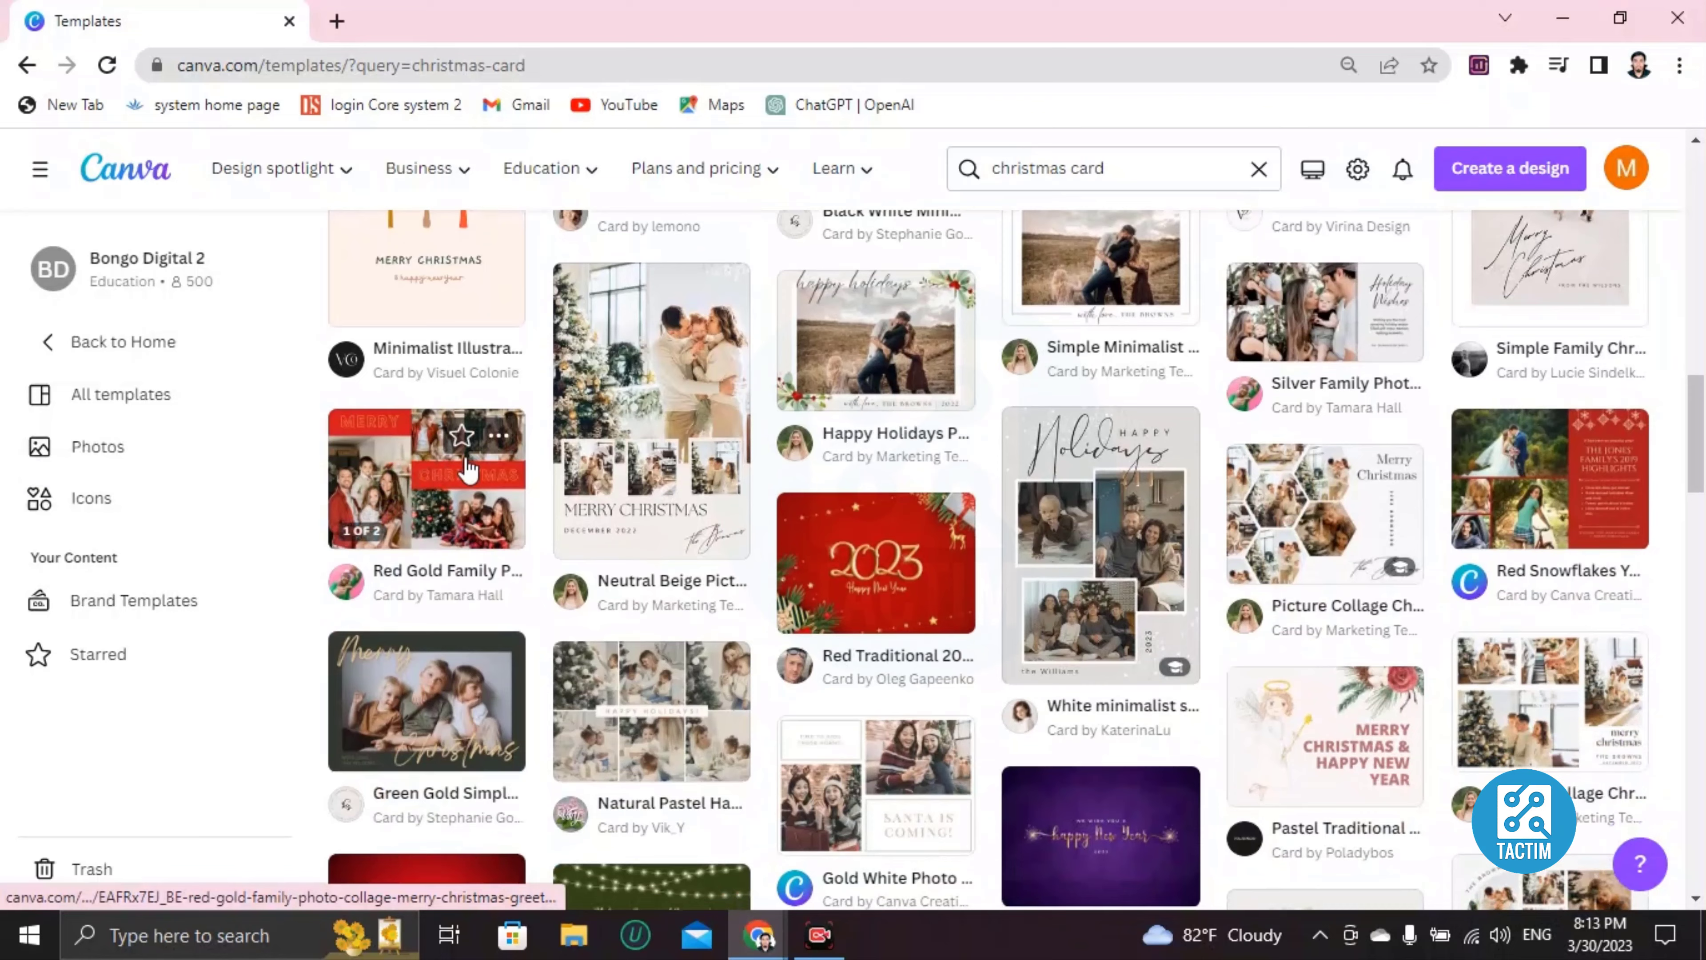
scroll(806, 518, down, 2)
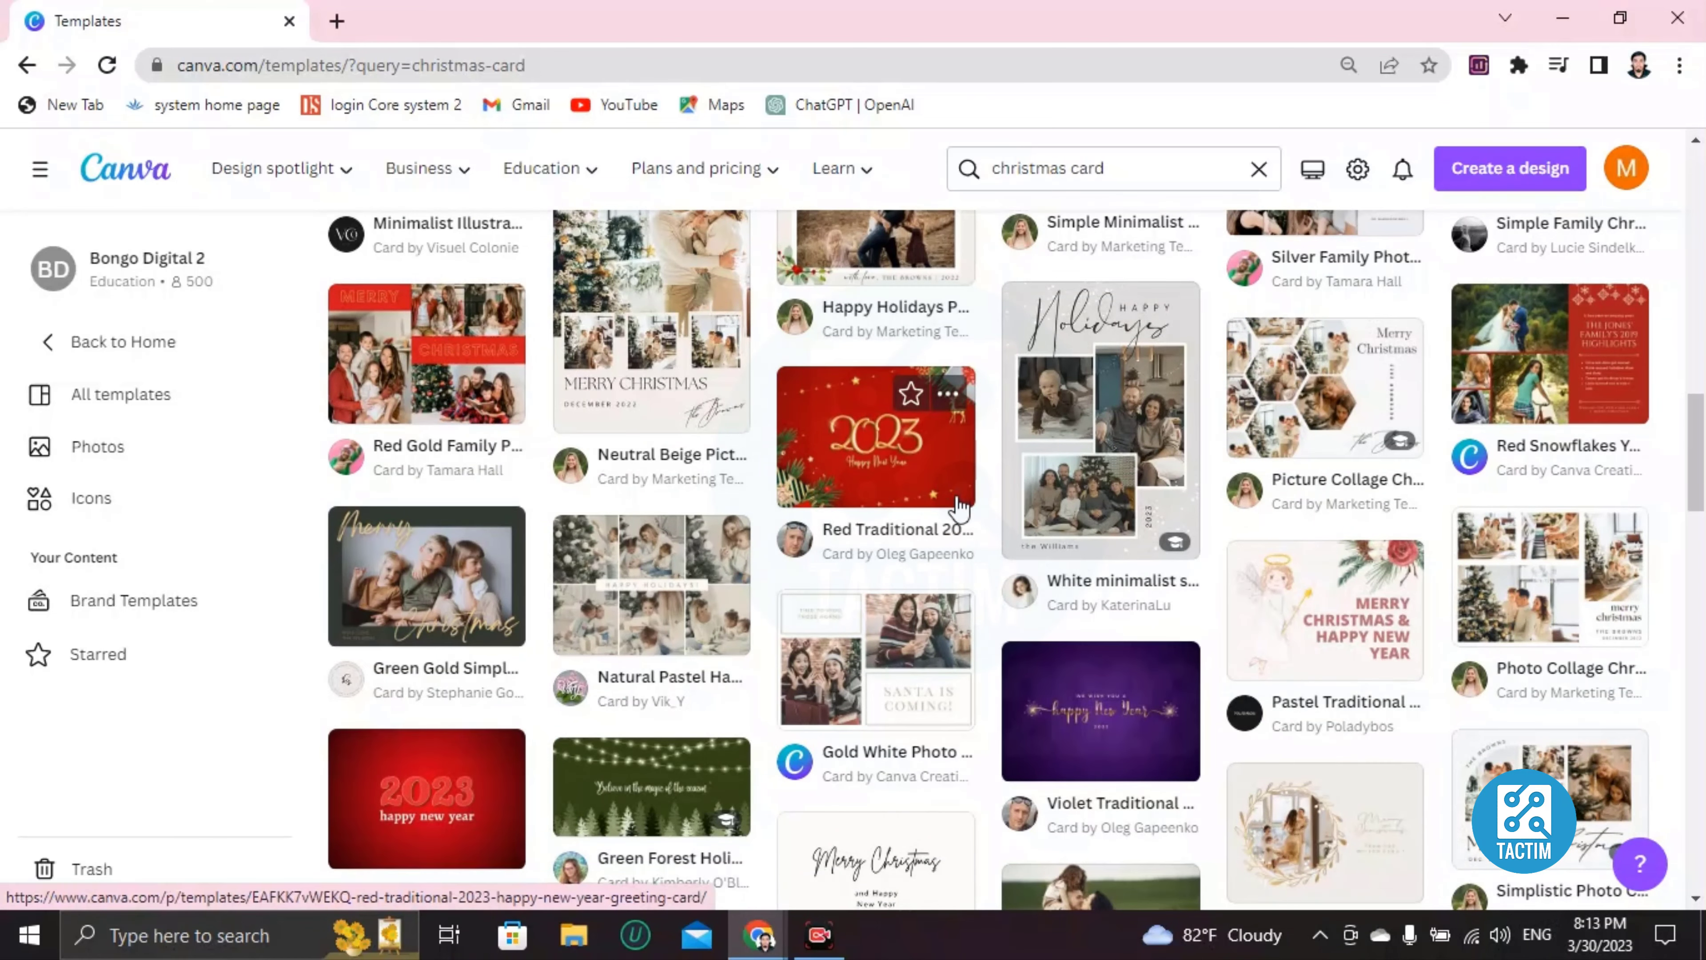
scroll(921, 505, down, 2)
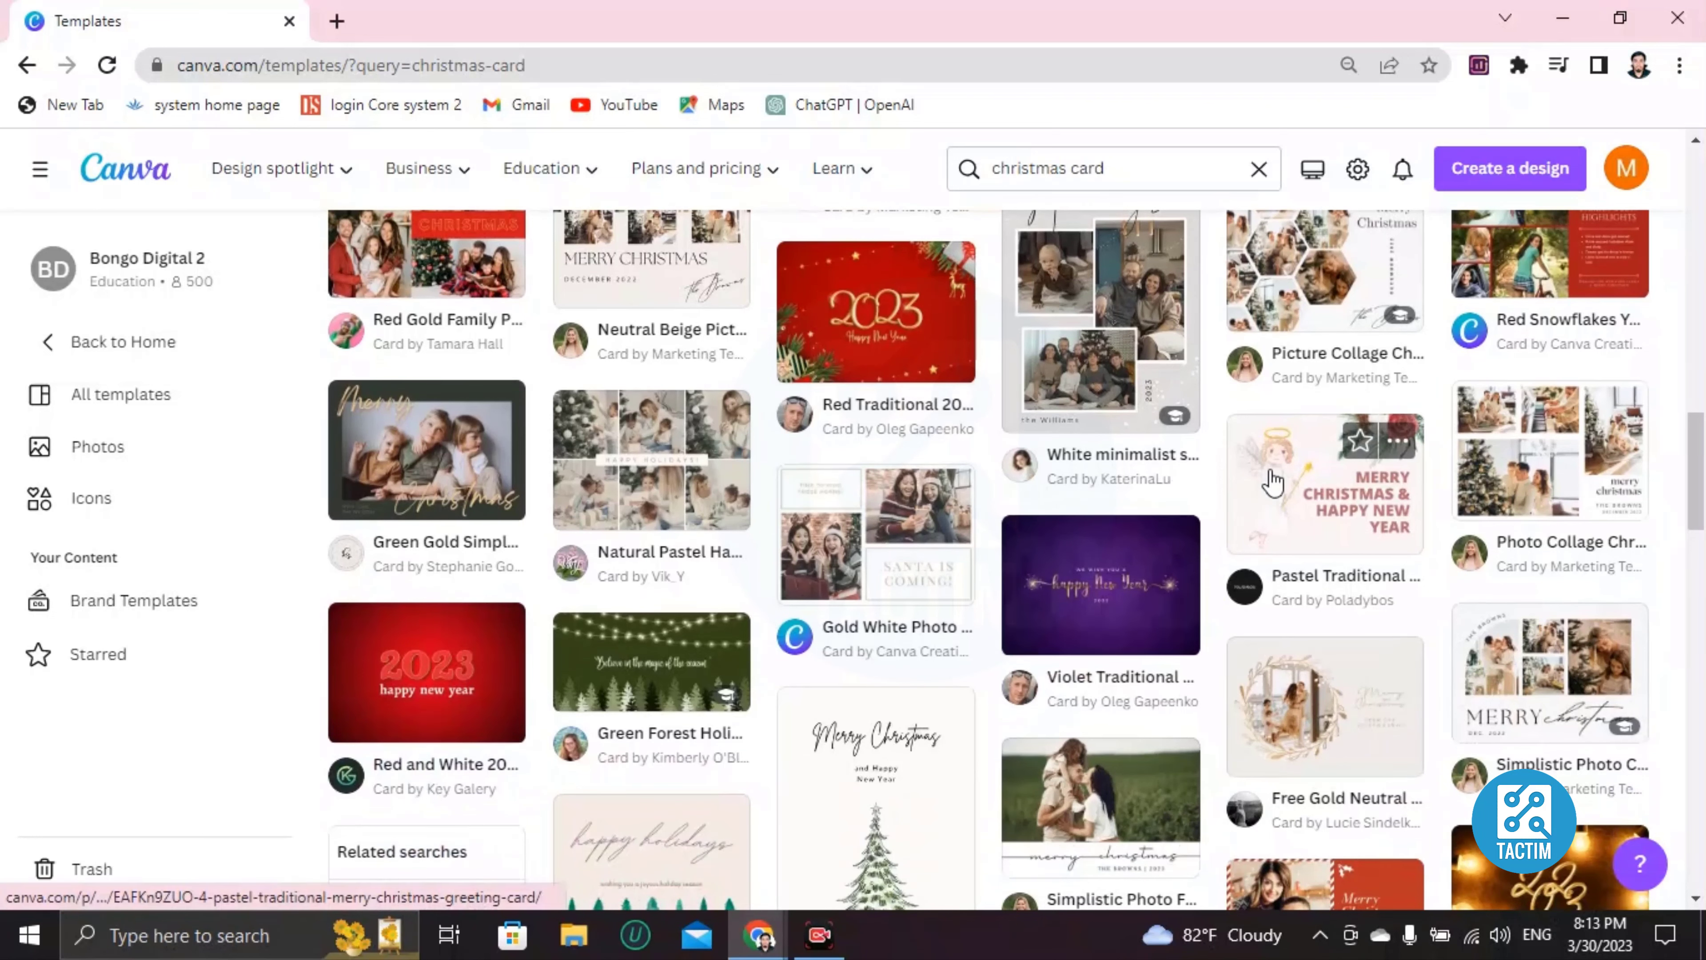
Open the Photo Collage Christmas Card template in the editor and select its page.
click(1473, 477)
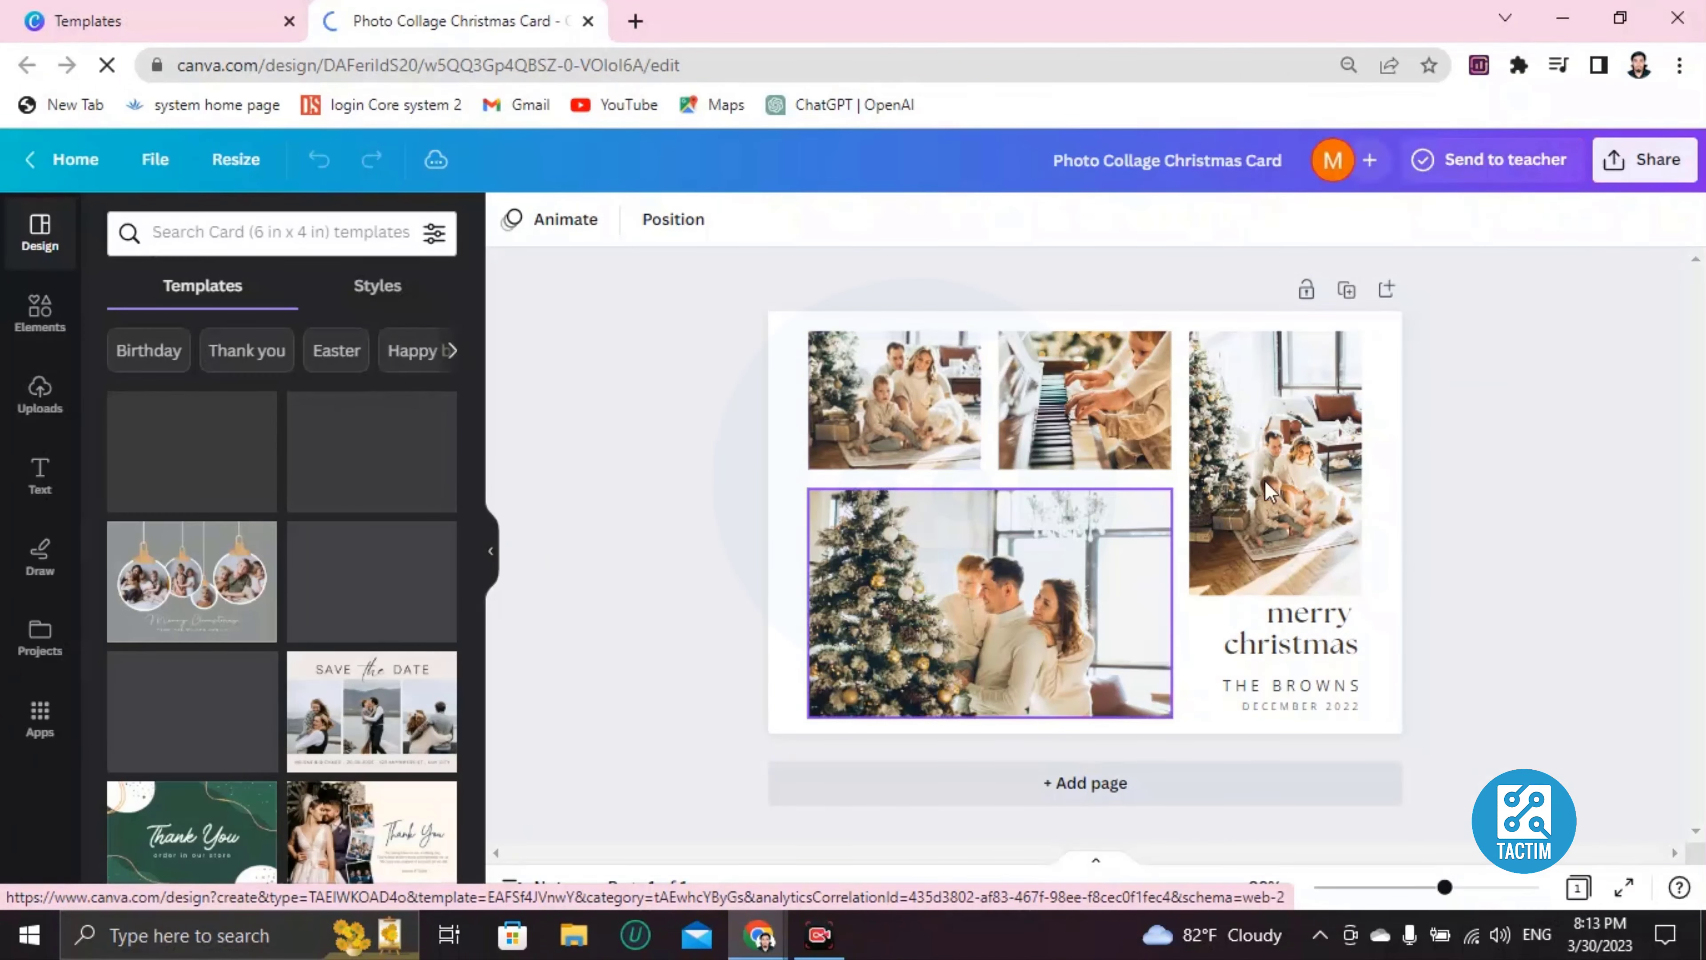
click(788, 342)
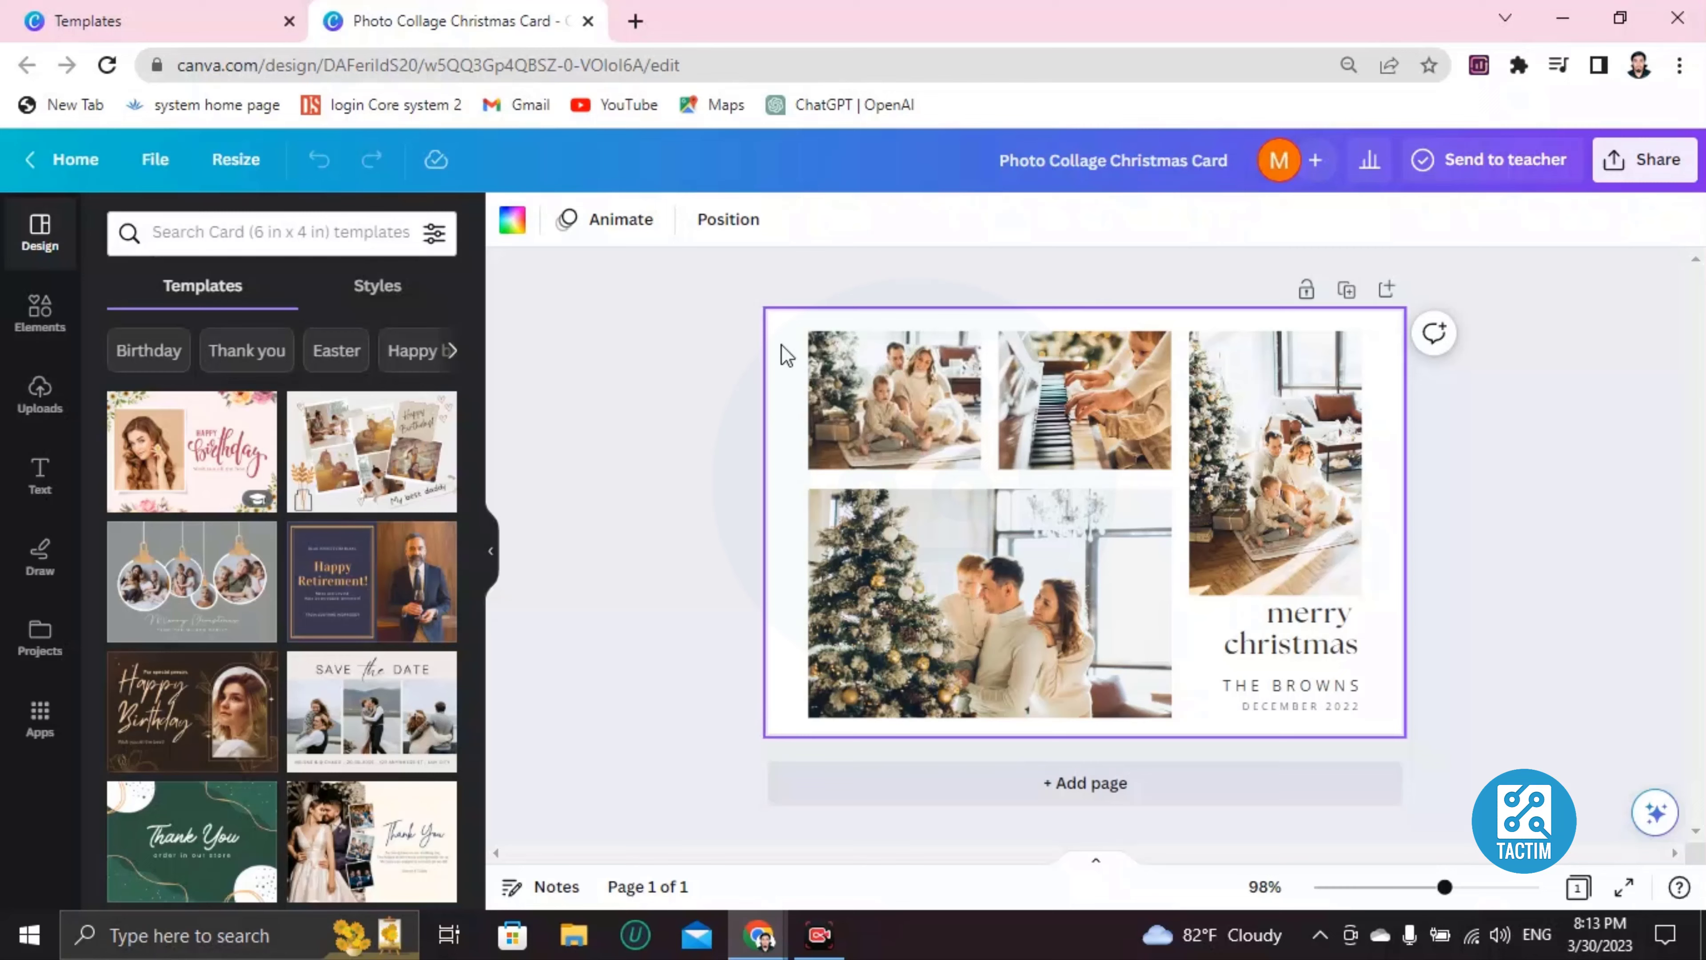
Delete the top-left family photo while keeping its empty frame.
scroll(781, 344, up, 2)
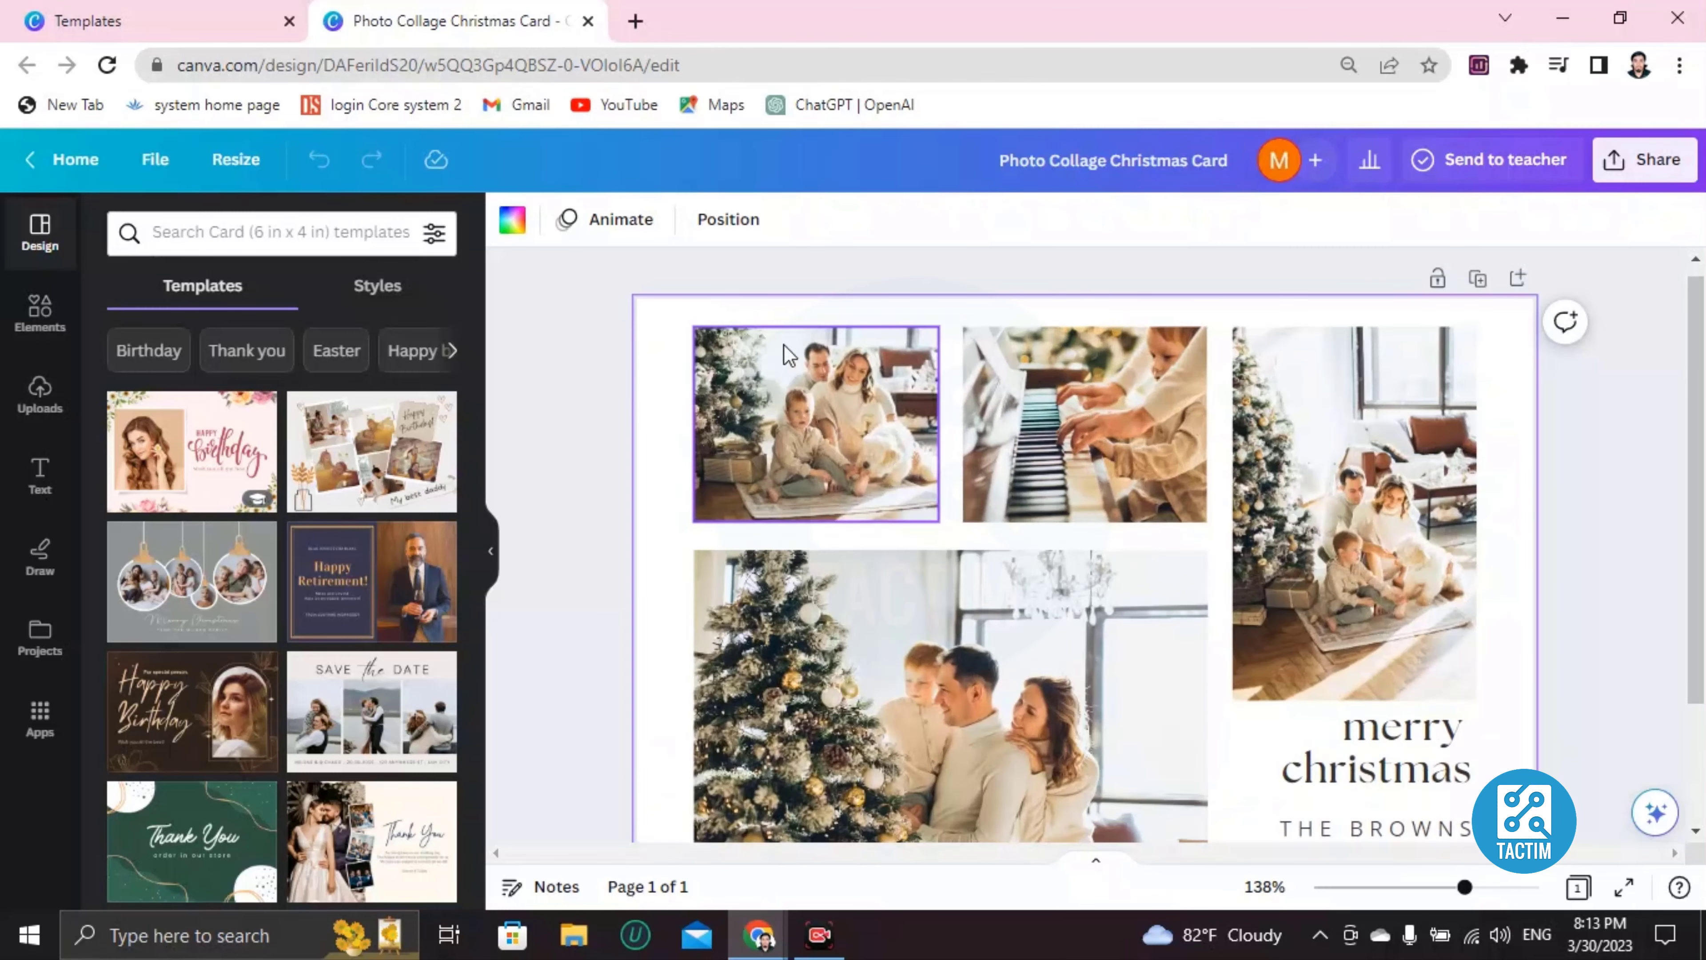
scroll(781, 344, up, 2)
scroll(873, 430, up, 2)
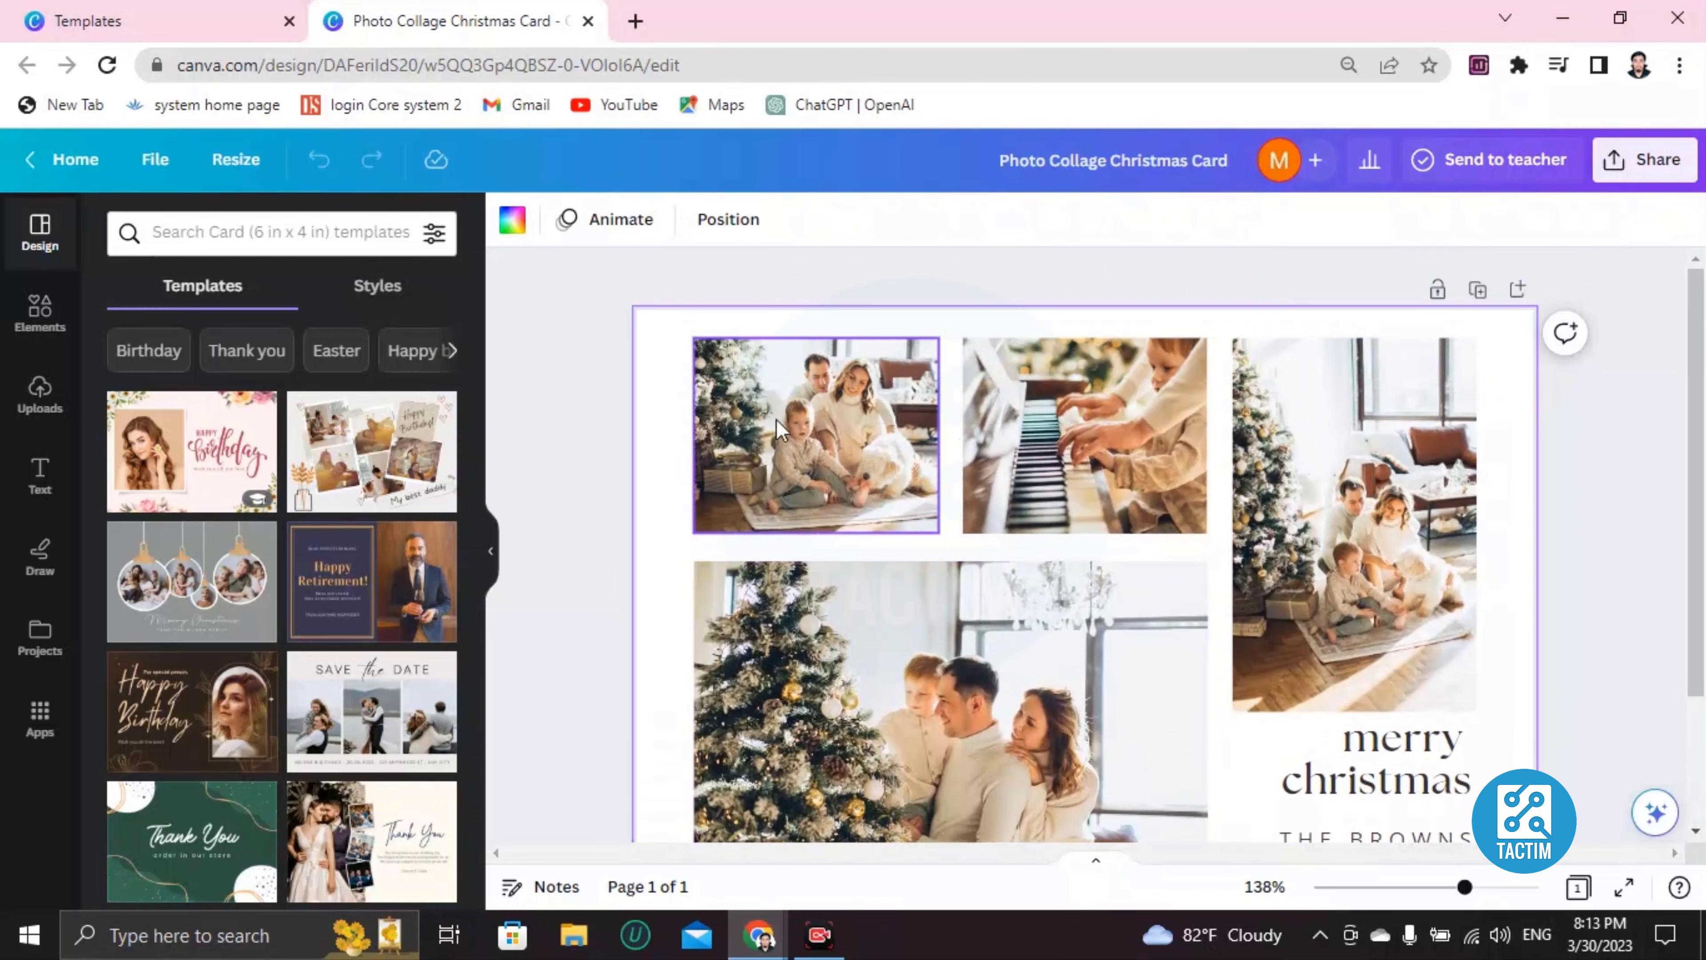
click(779, 411)
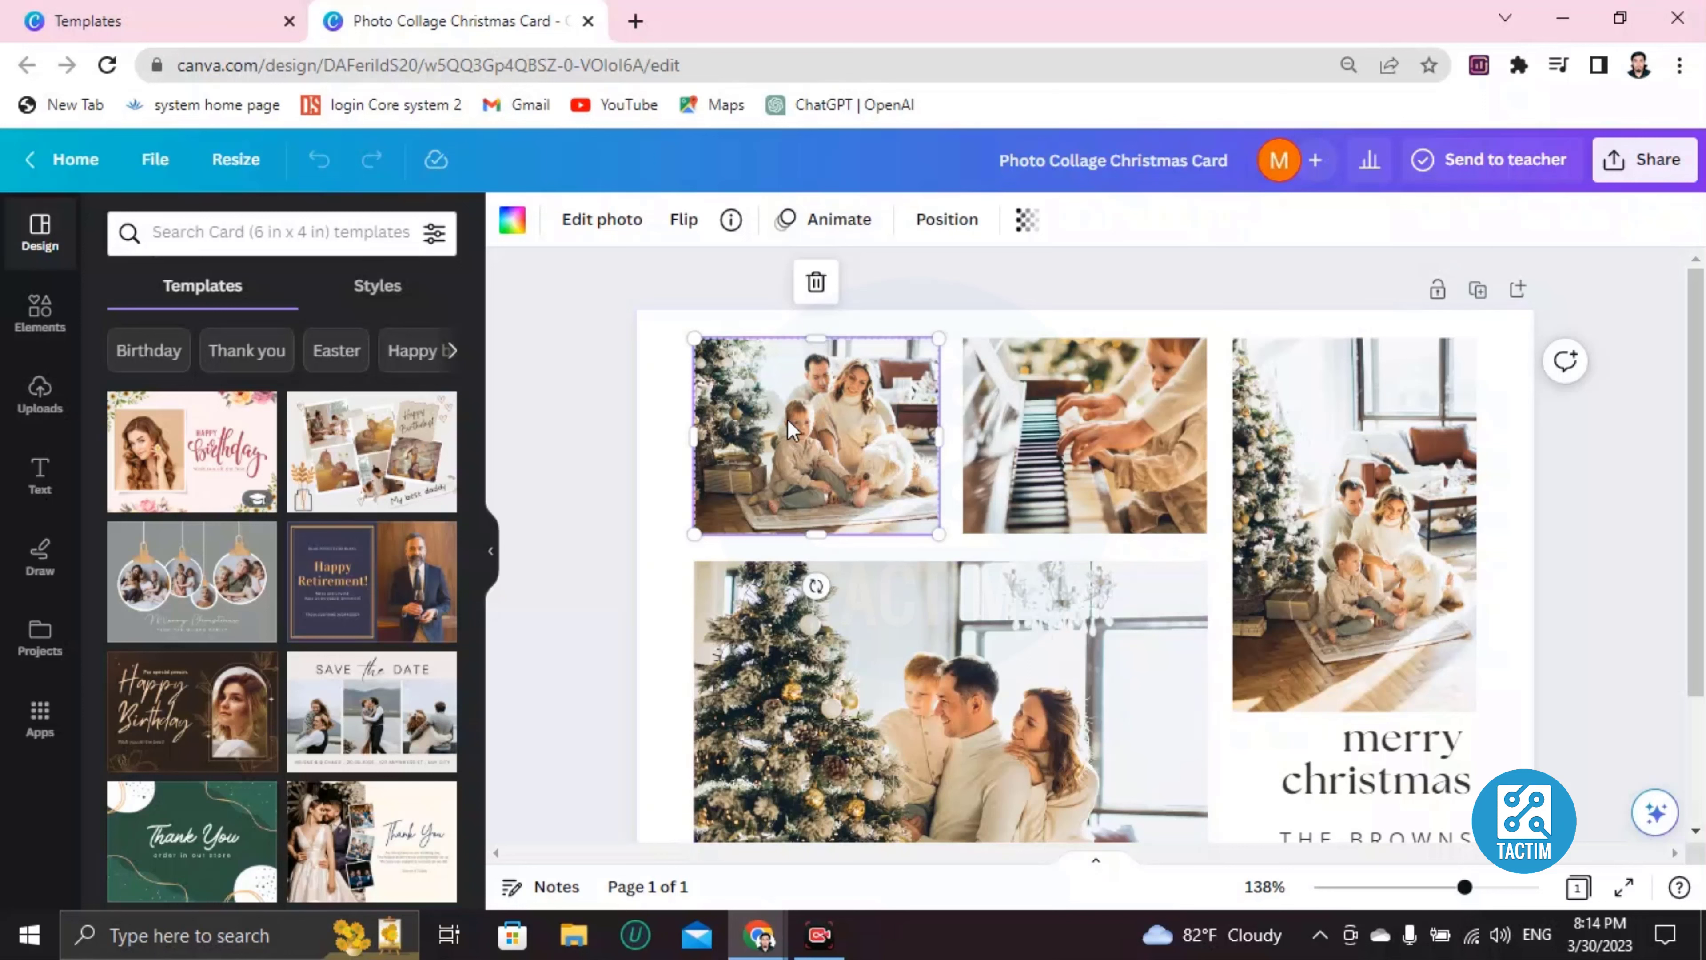
click(827, 283)
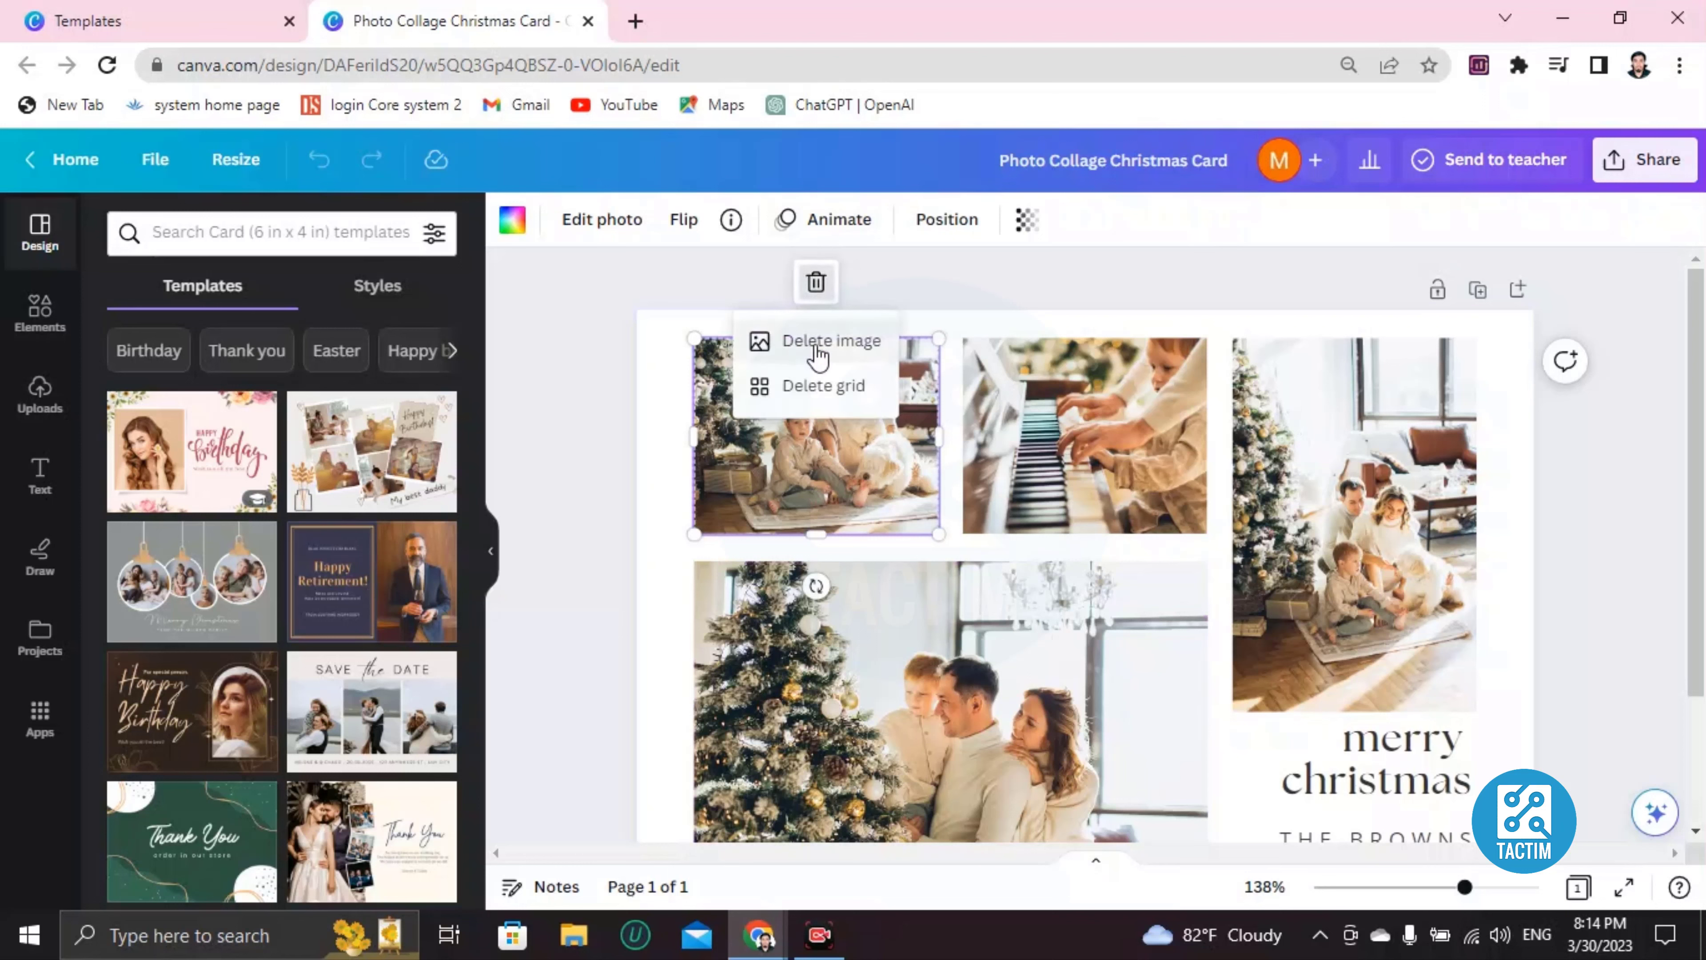
click(832, 344)
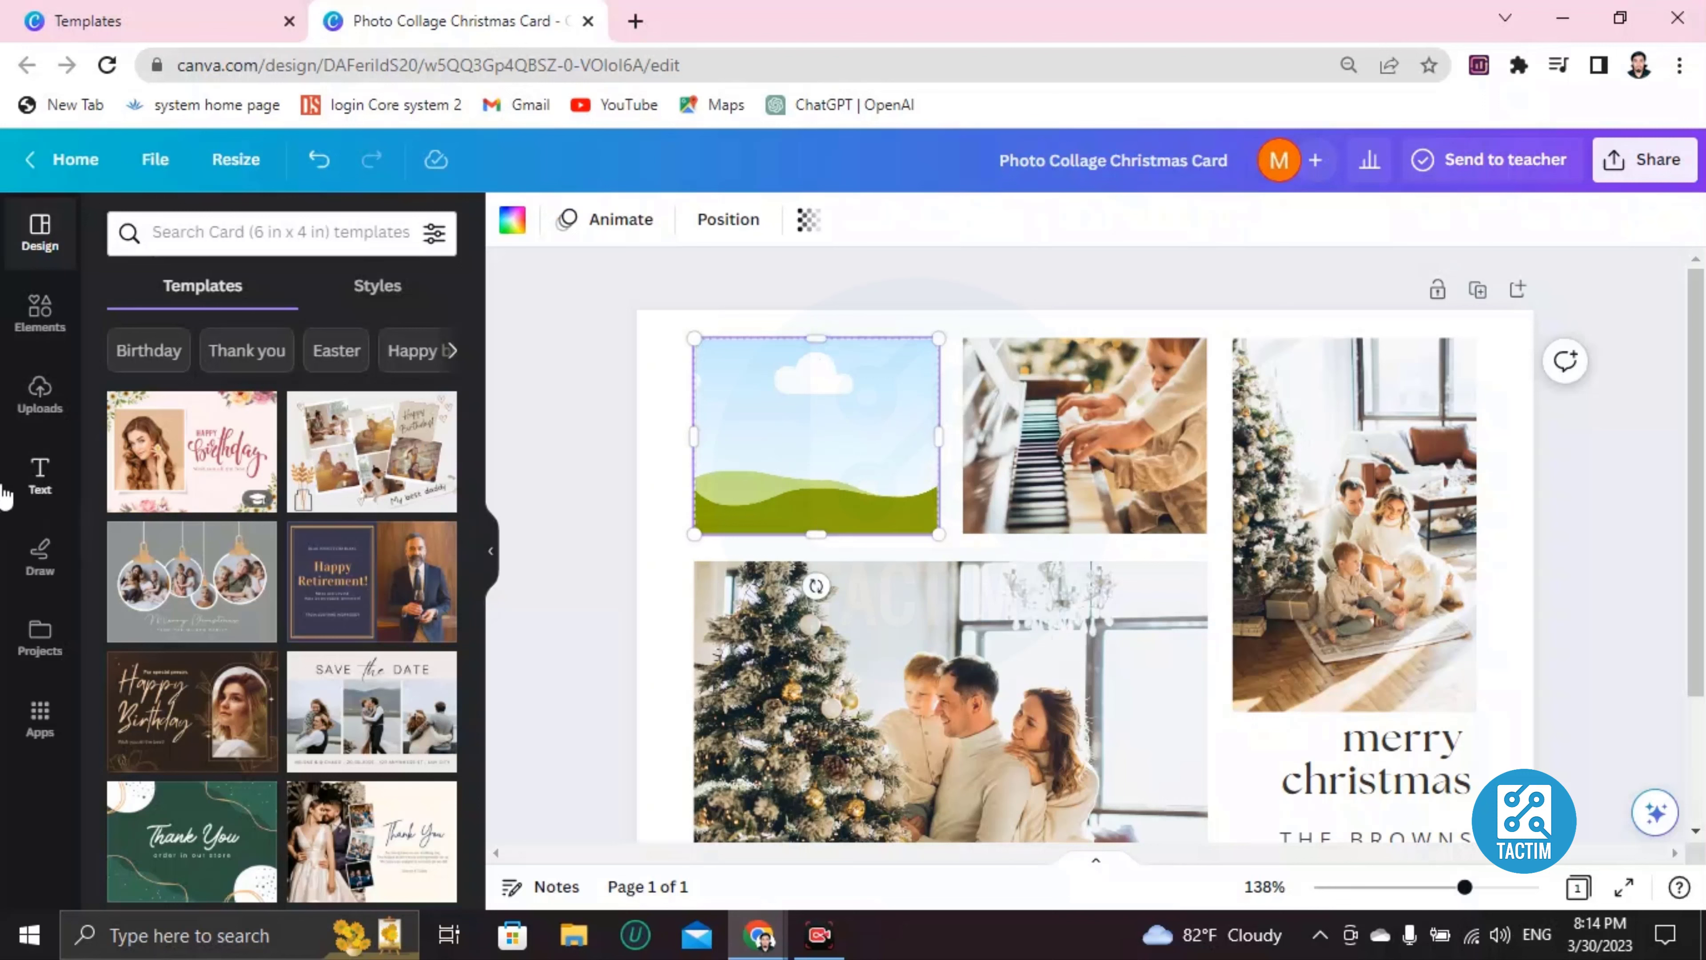
Drag the uploaded portrait photo into the empty top-left collage frame.
click(40, 393)
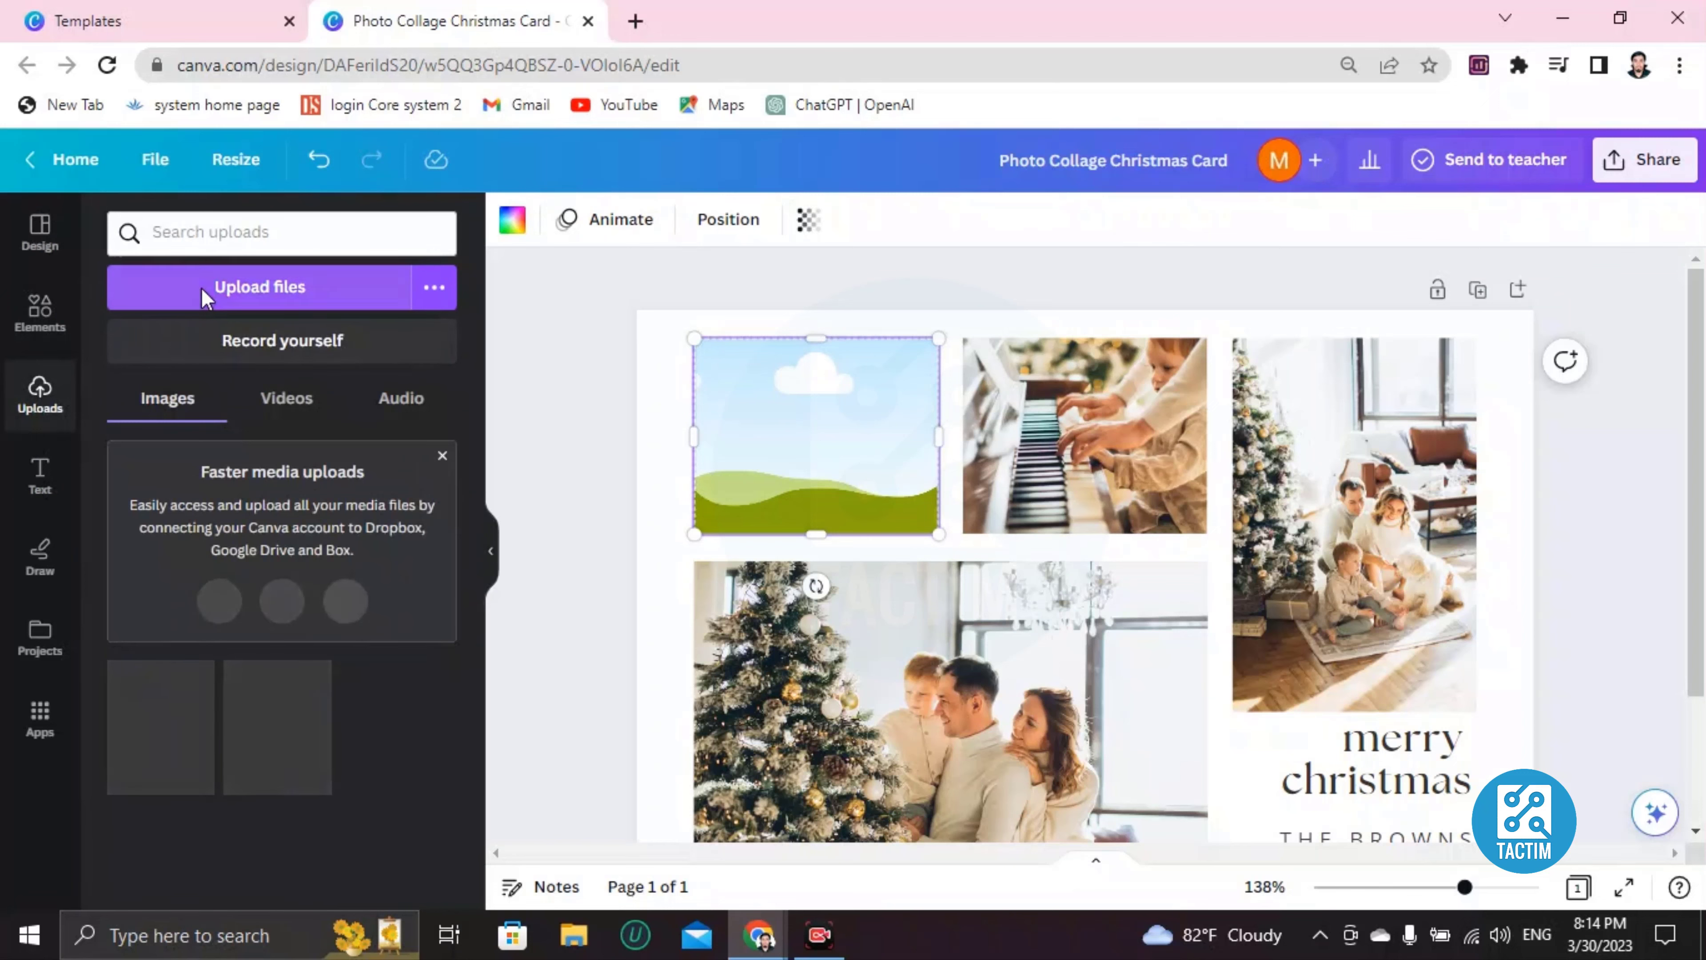
scroll(370, 363, down, 5)
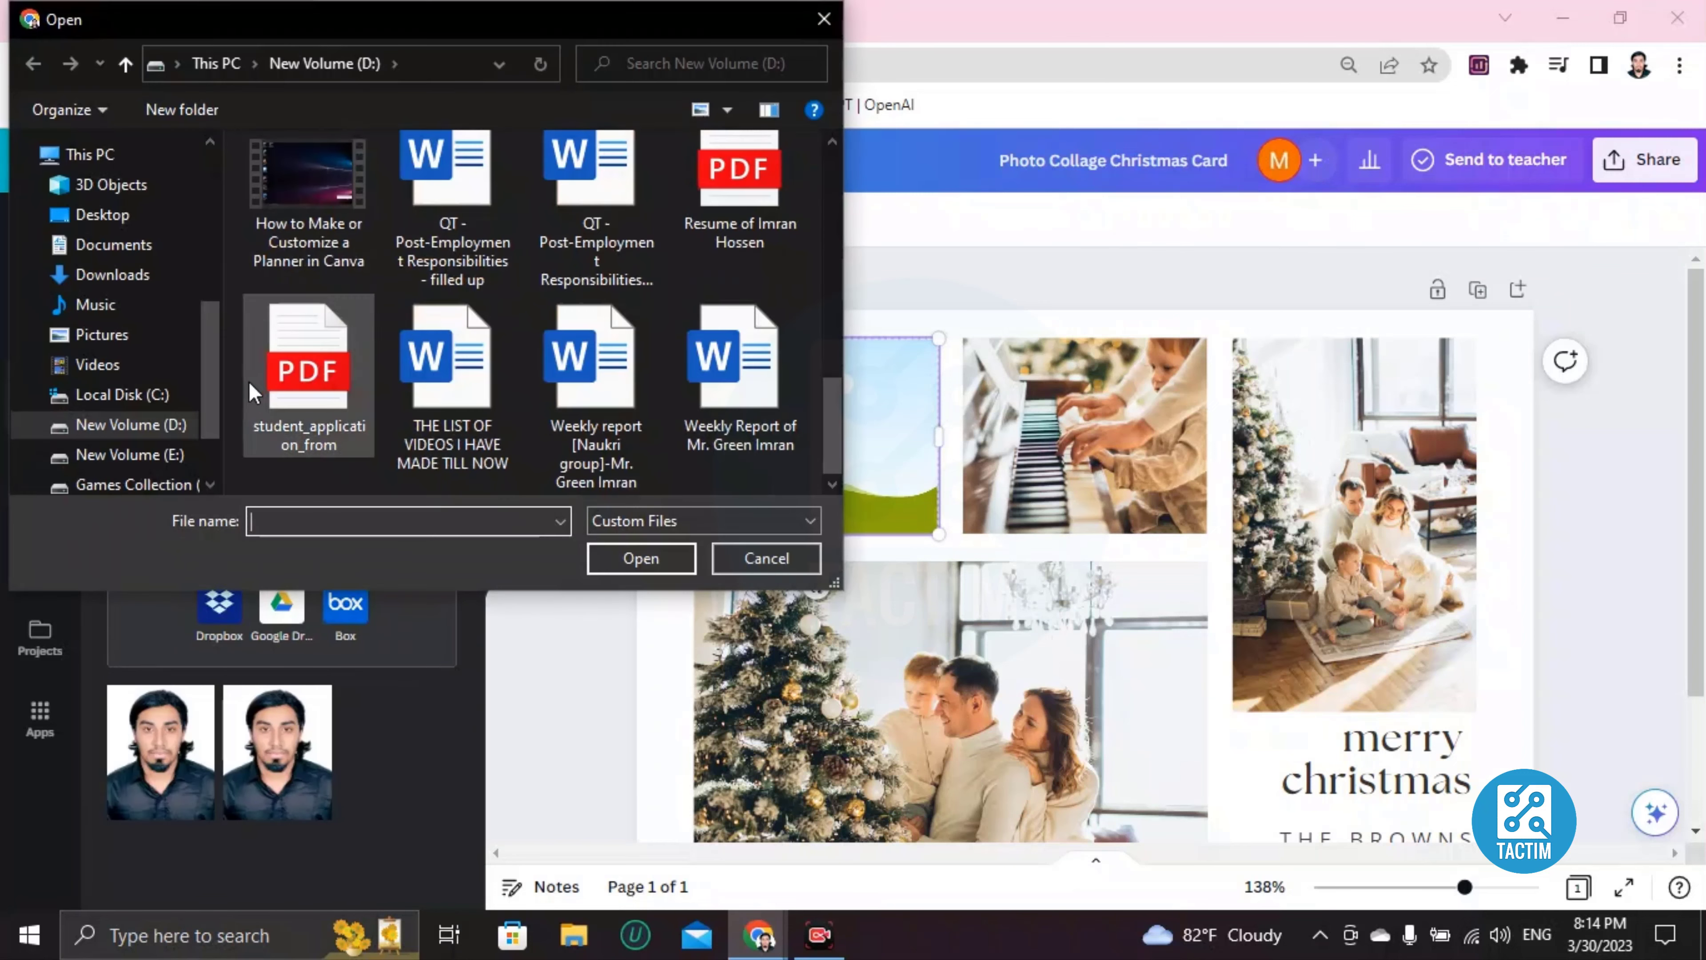
click(823, 20)
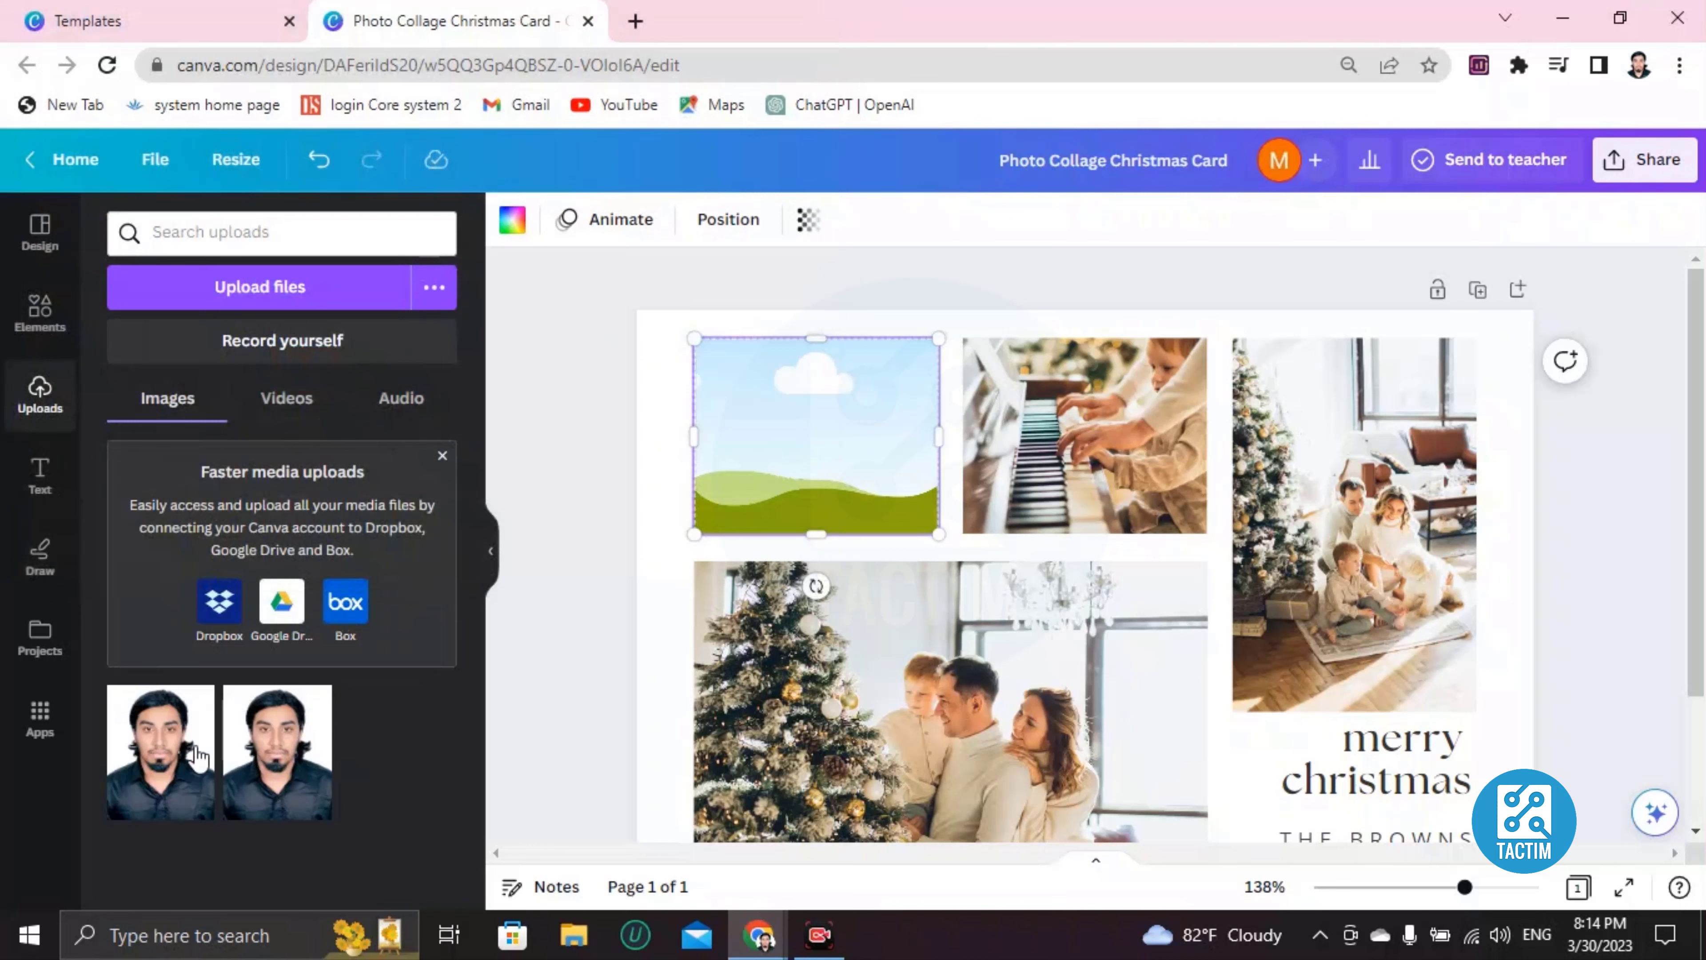
click(171, 753)
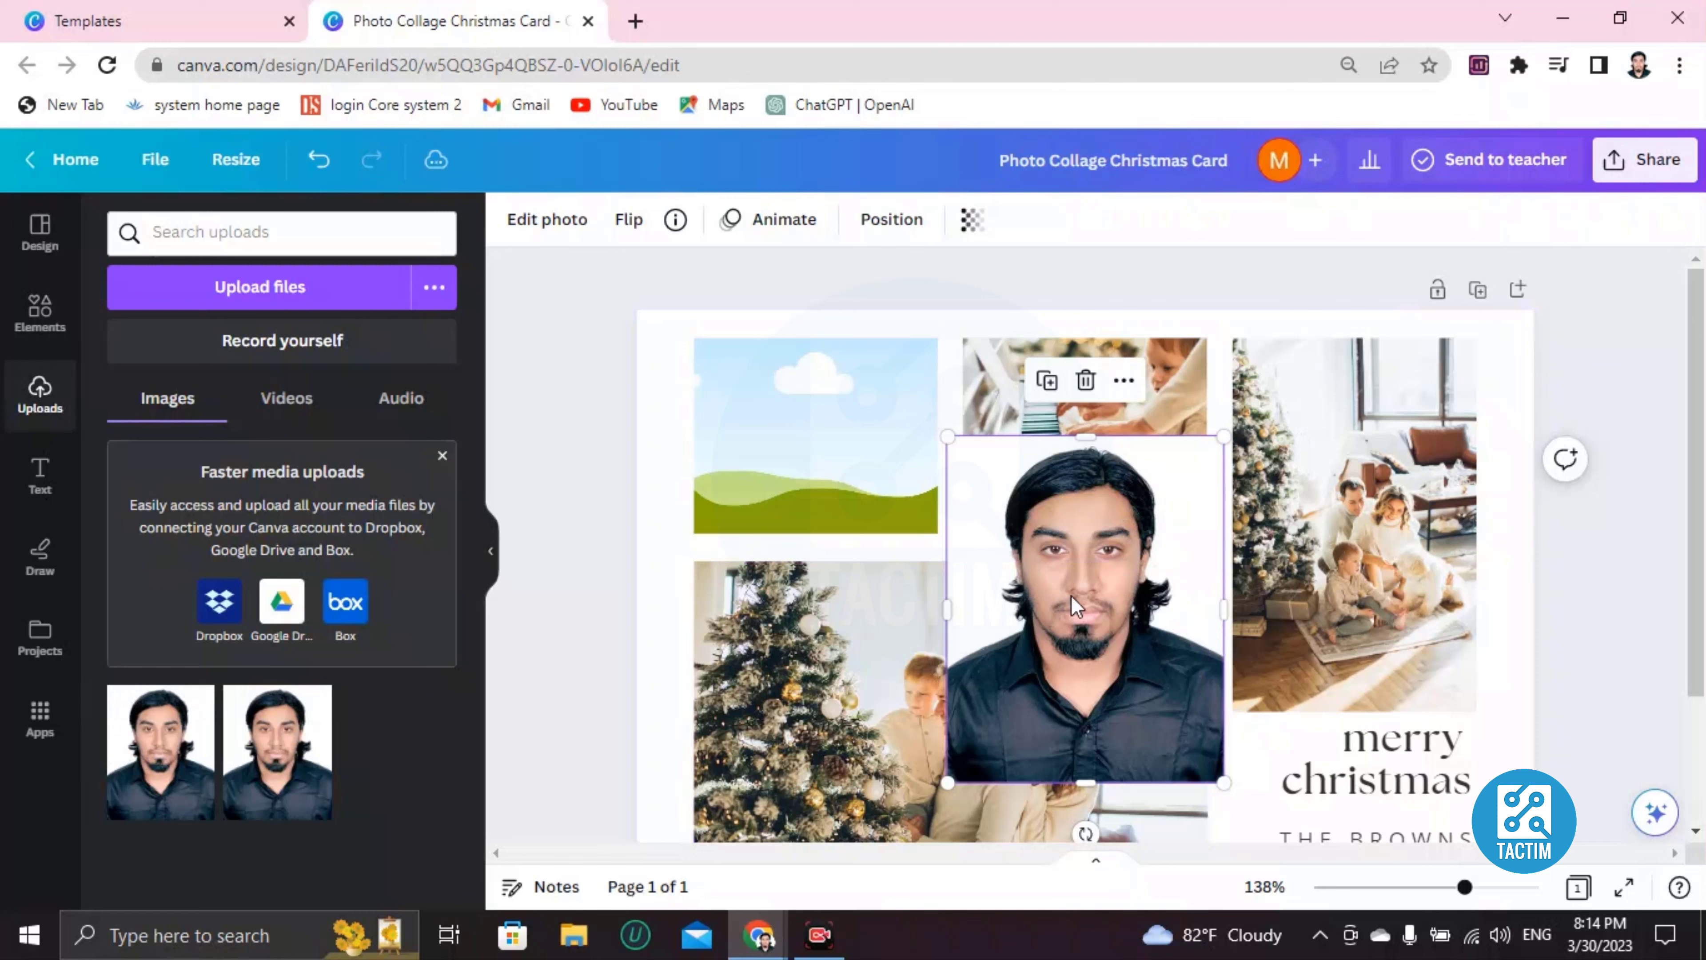
drag(1164, 605, 906, 464)
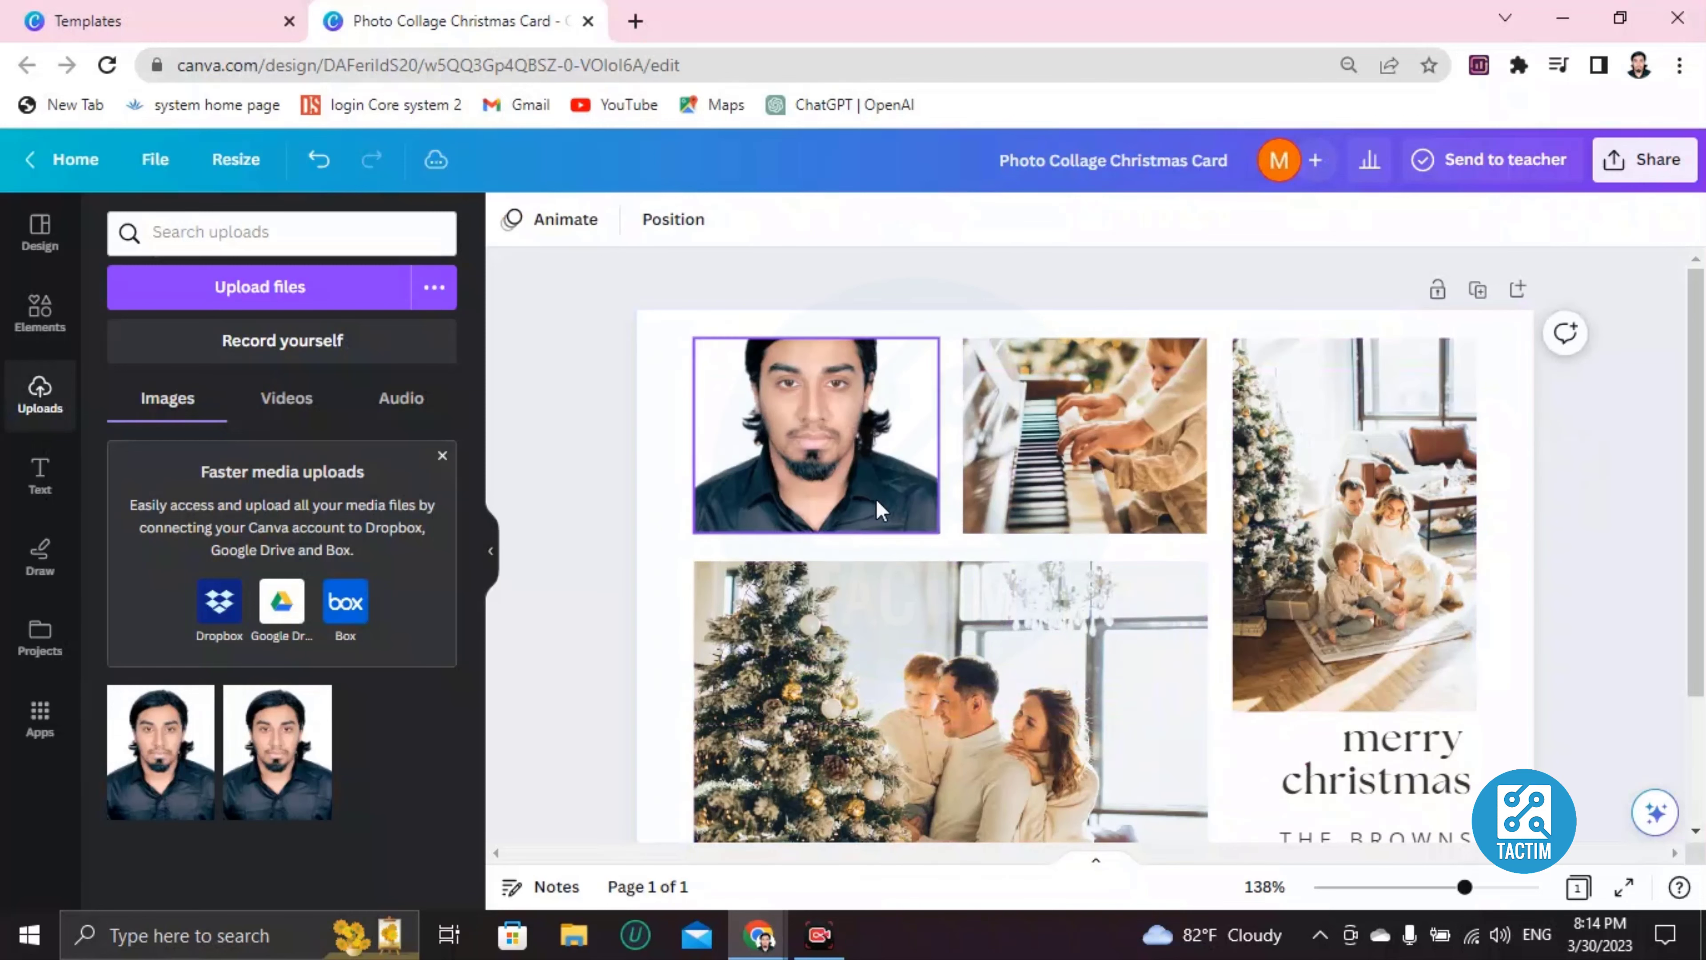
Delete the piano photo from the top-middle frame.
scroll(1001, 692, down, 3)
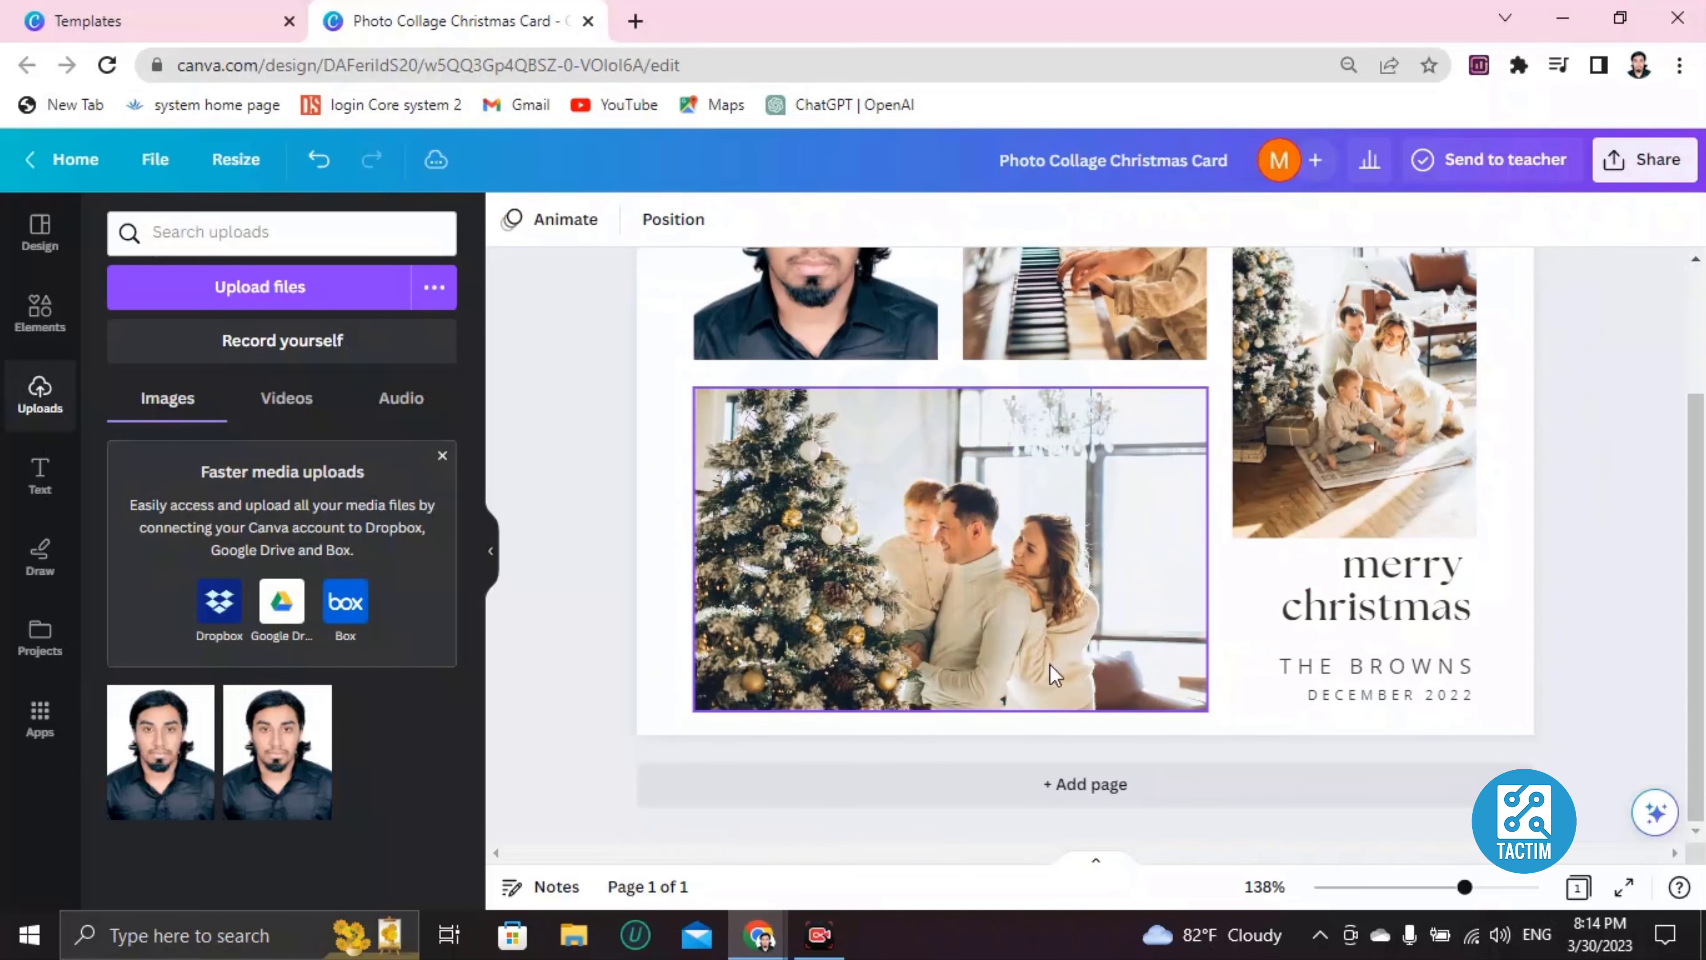
click(1381, 595)
scroll(828, 770, up, 3)
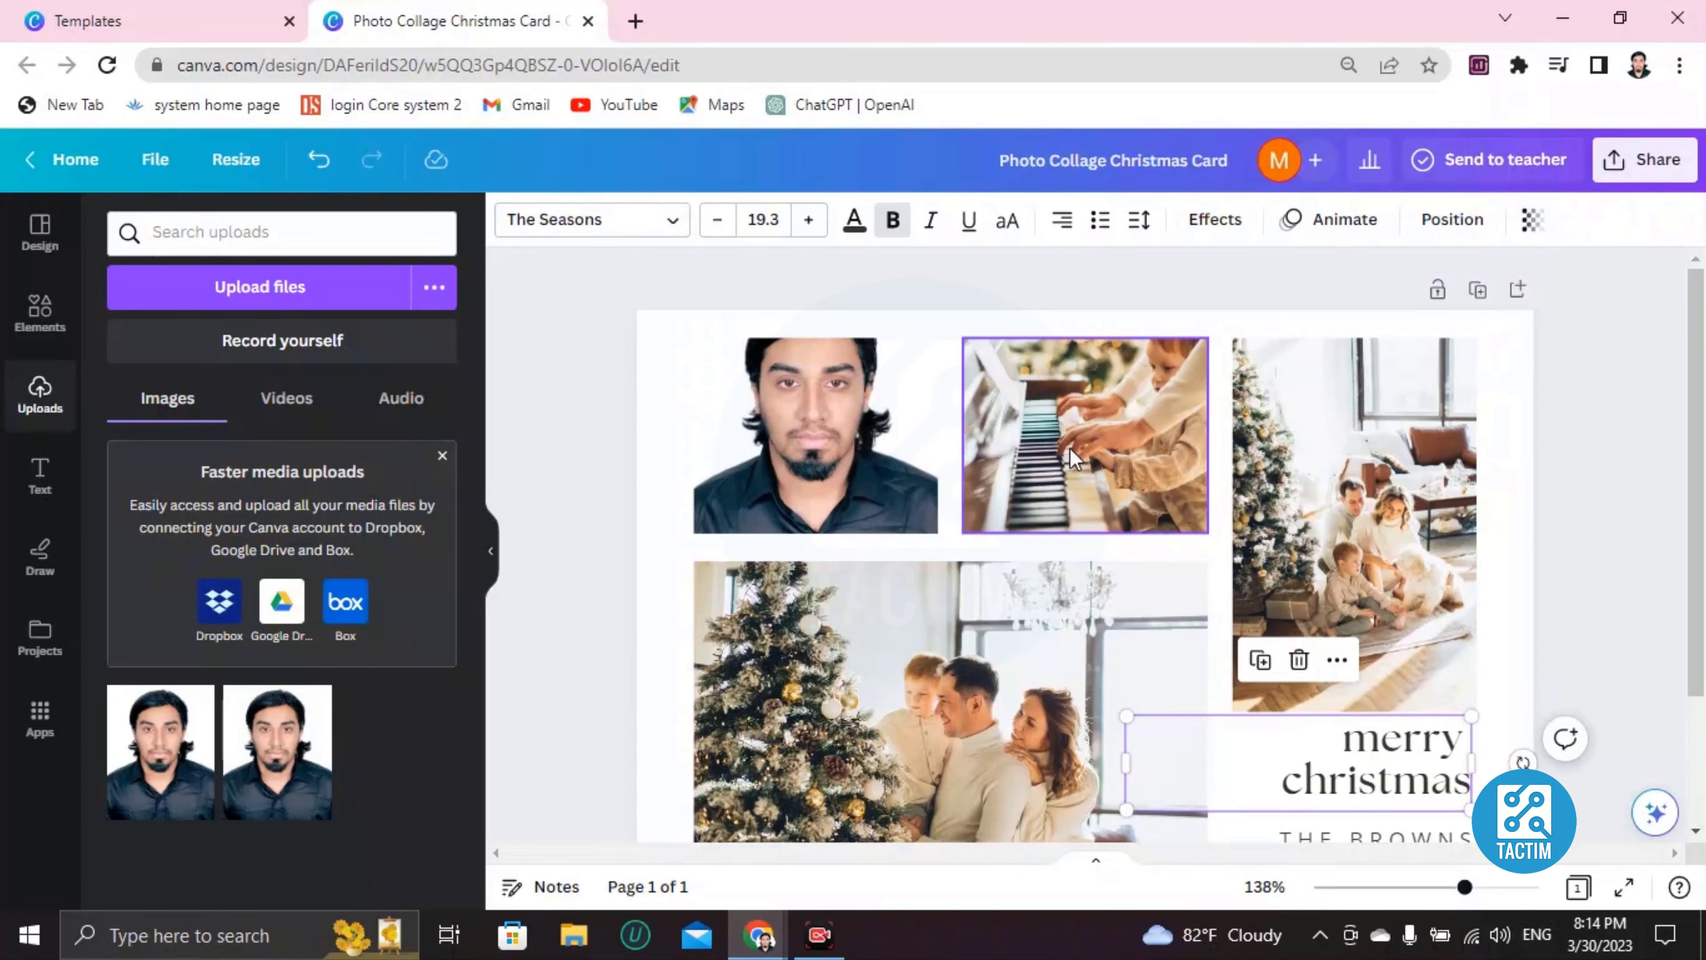
click(1108, 429)
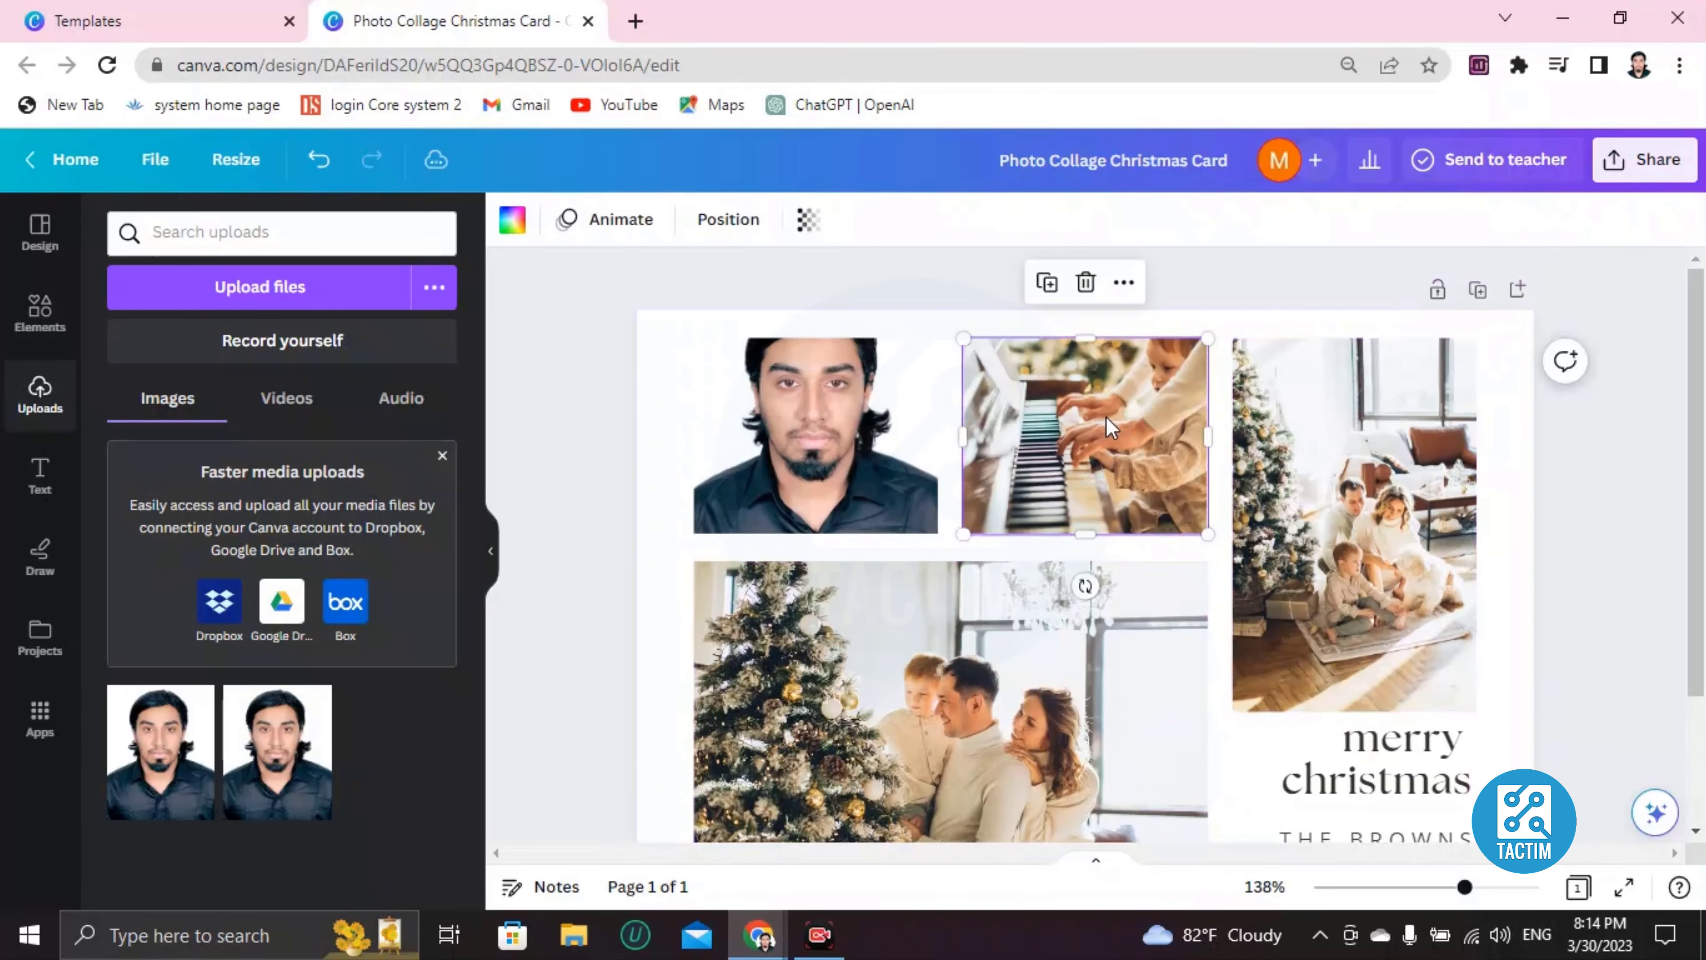
key(Delete)
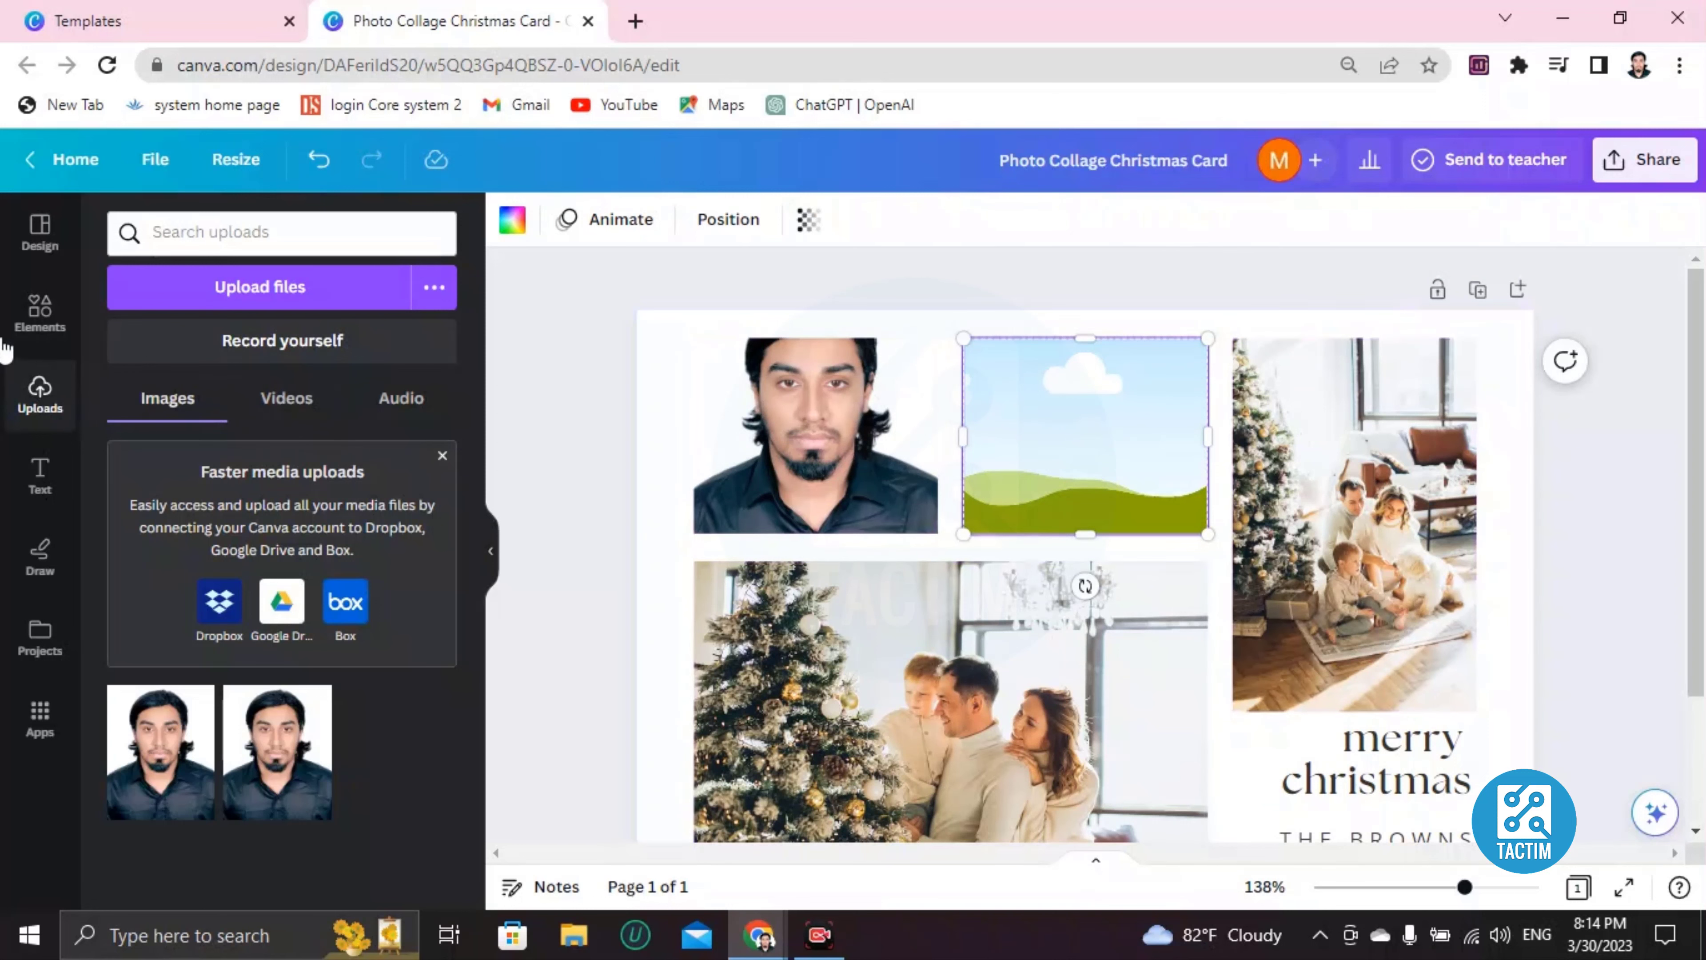
Search Elements for 'chritmas picture' and drop the red poinsettia photo into the top-middle frame.
click(40, 321)
click(255, 231)
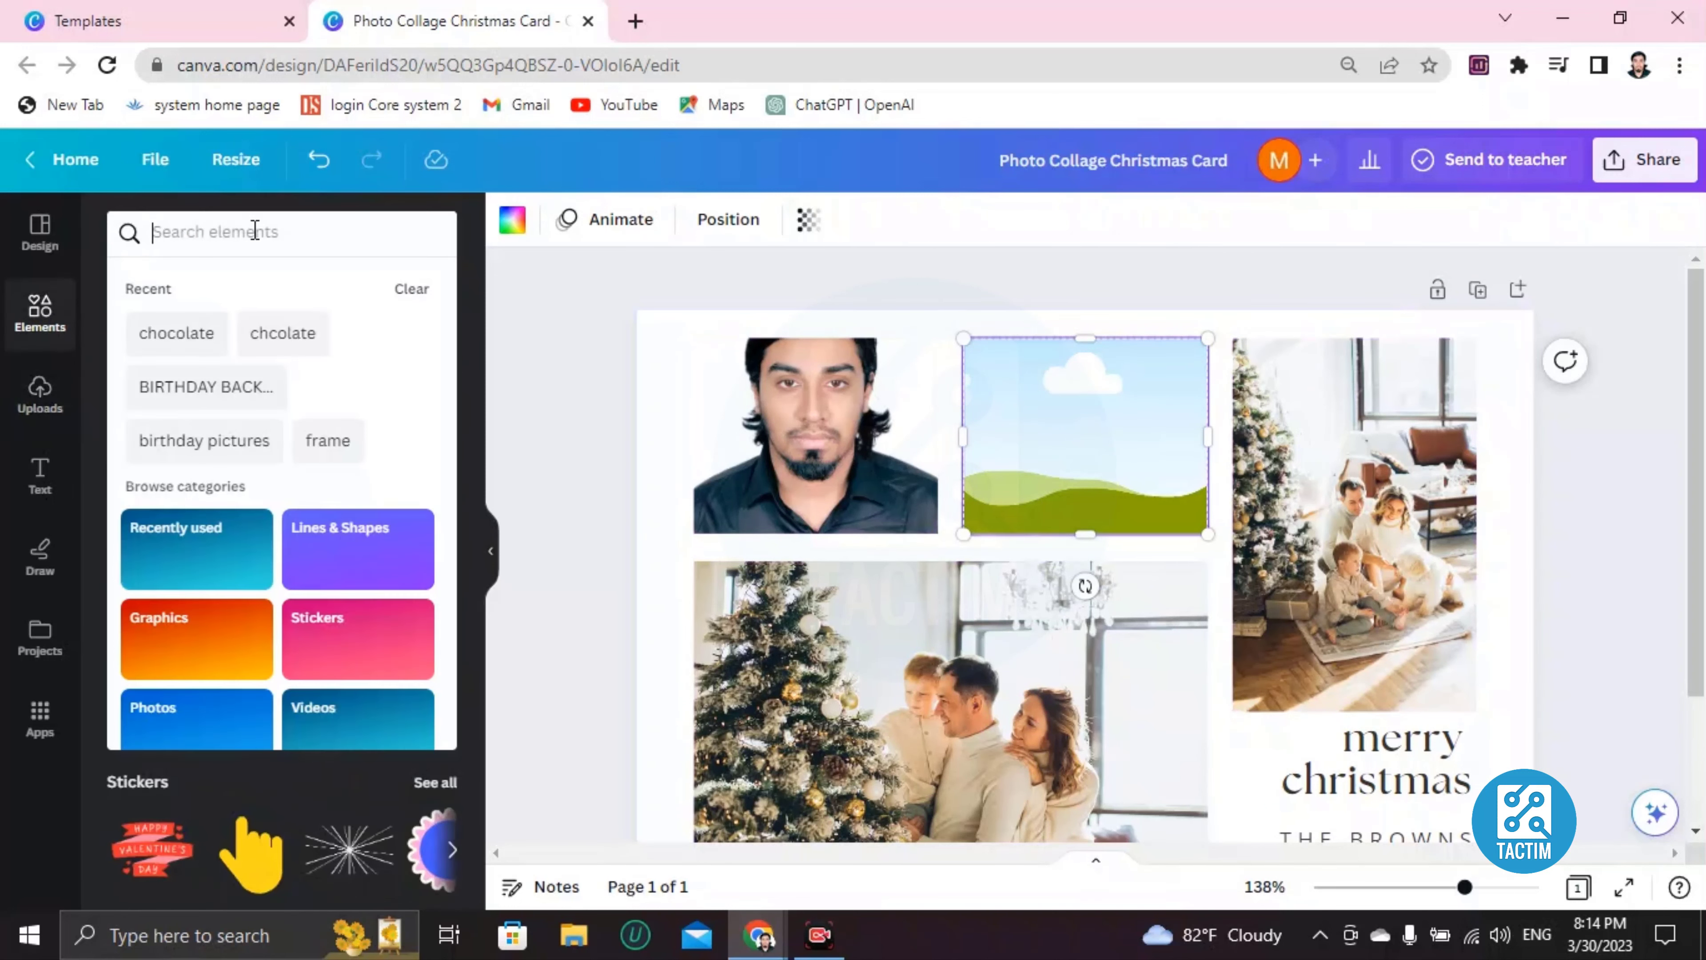
text(chritma)
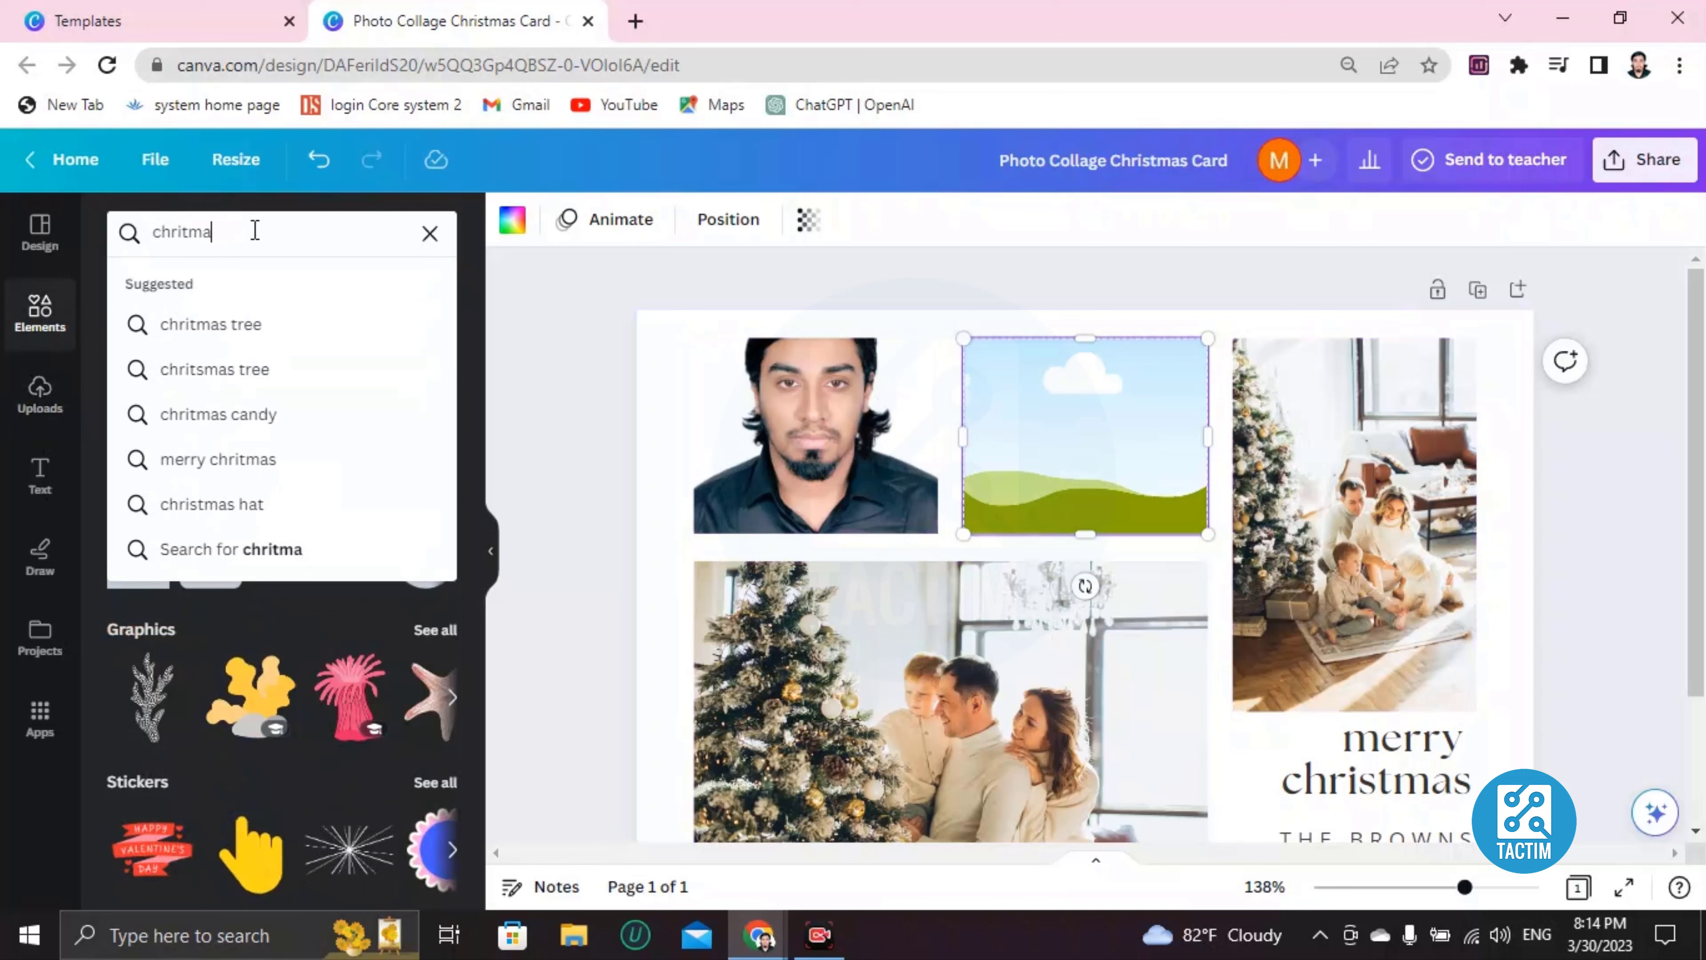
text(s picture)
key(Return)
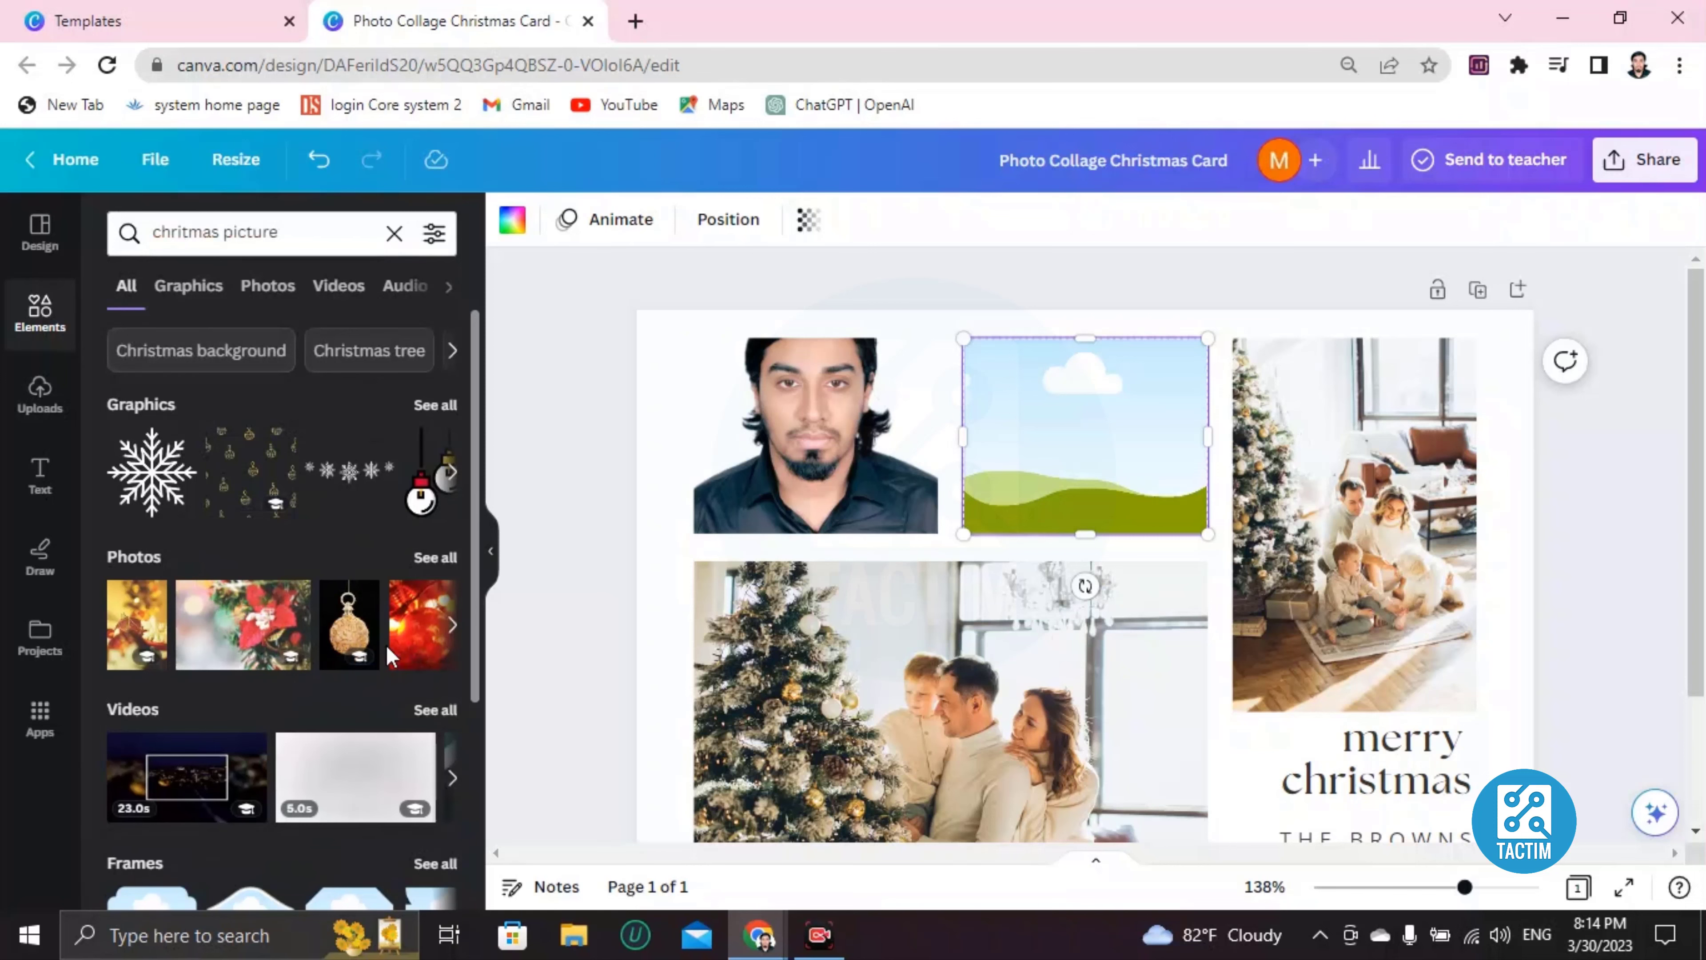
click(252, 645)
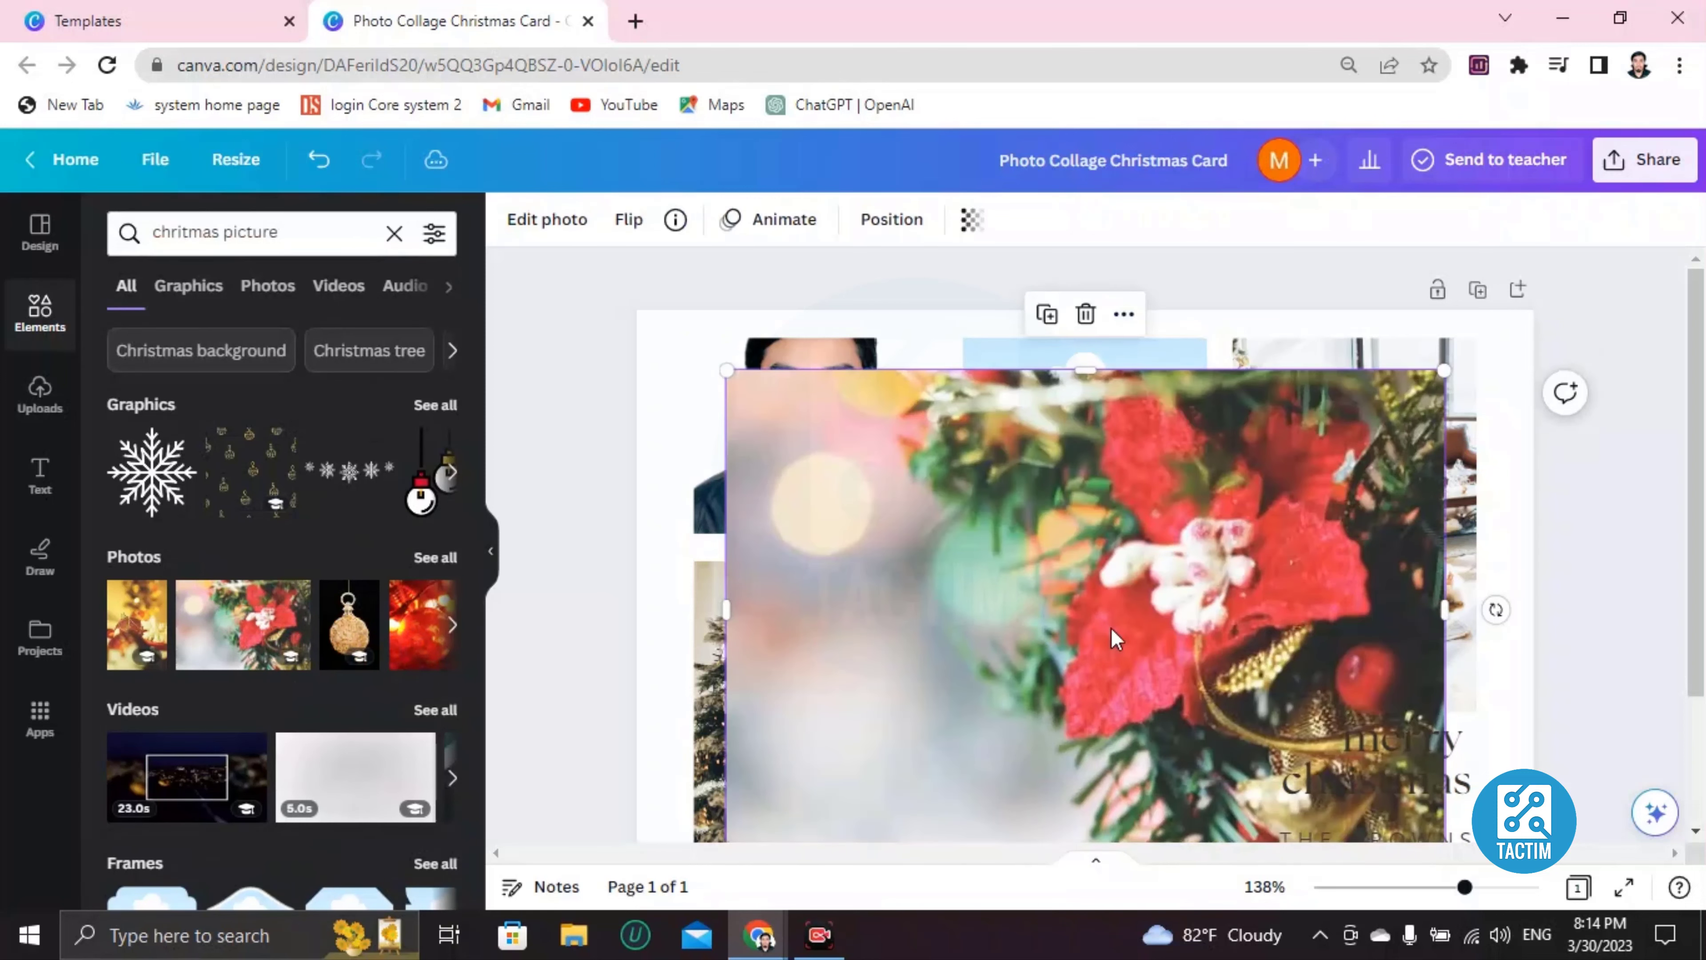
drag(1112, 639, 1080, 489)
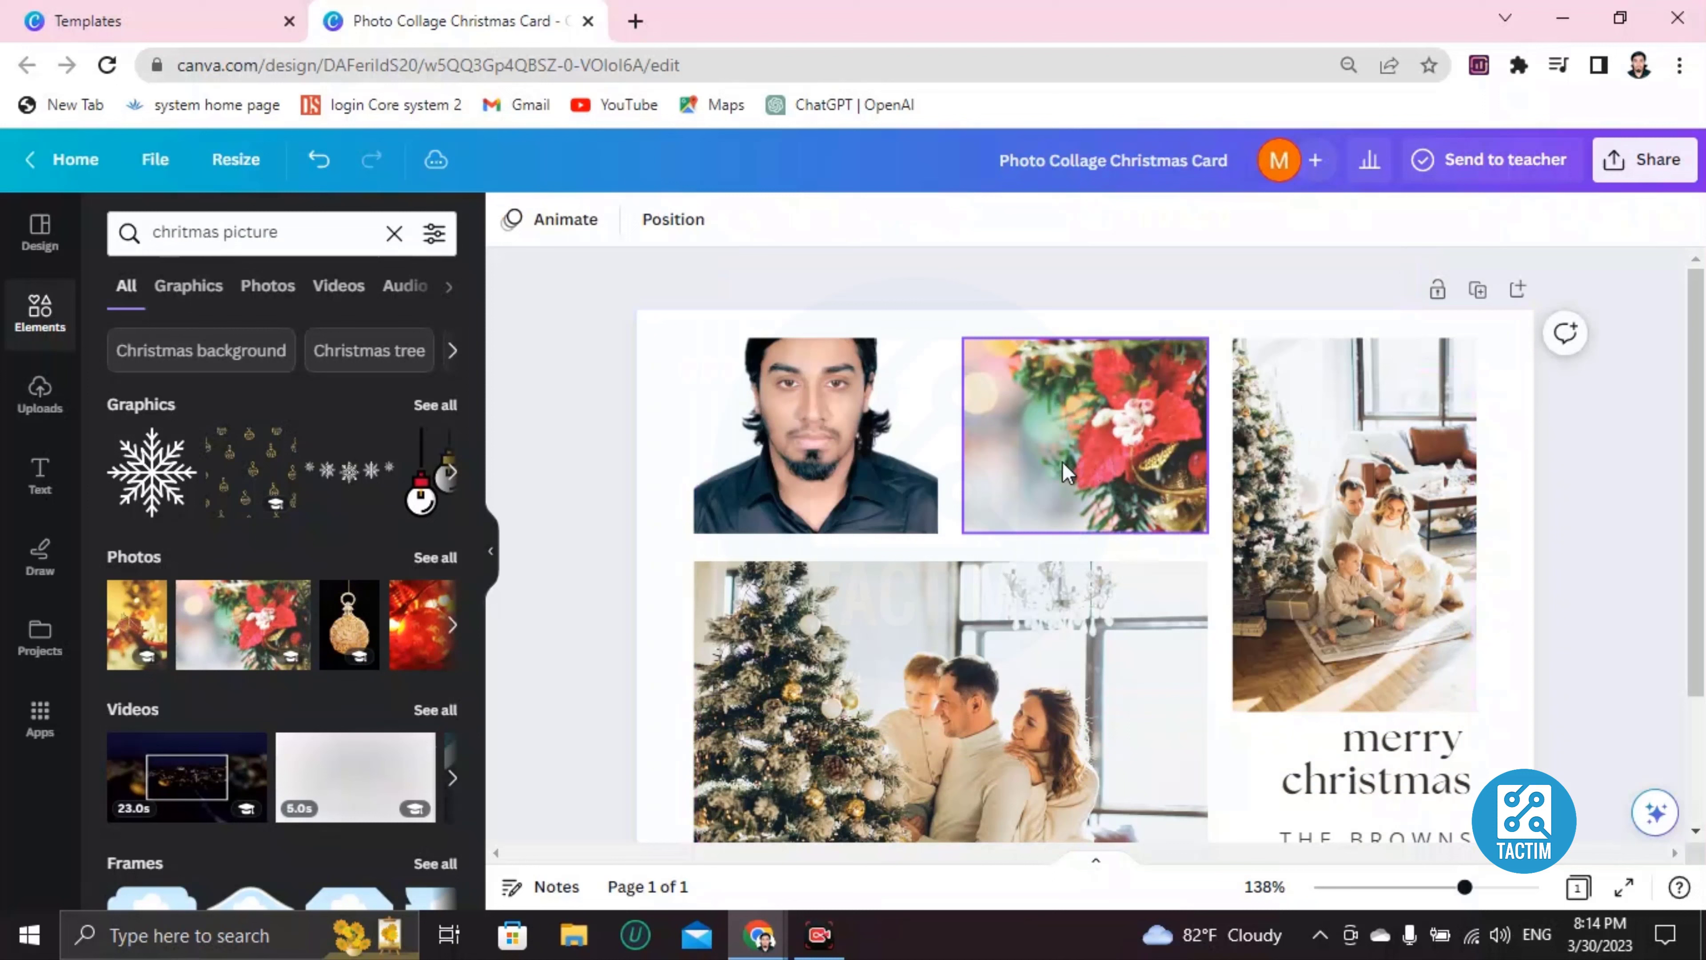
Replace 'merry' with 'MERRY' and accept the 'Christmas' capitalisation fix, giving 'MERRY Christmas'.
scroll(1227, 630, down, 3)
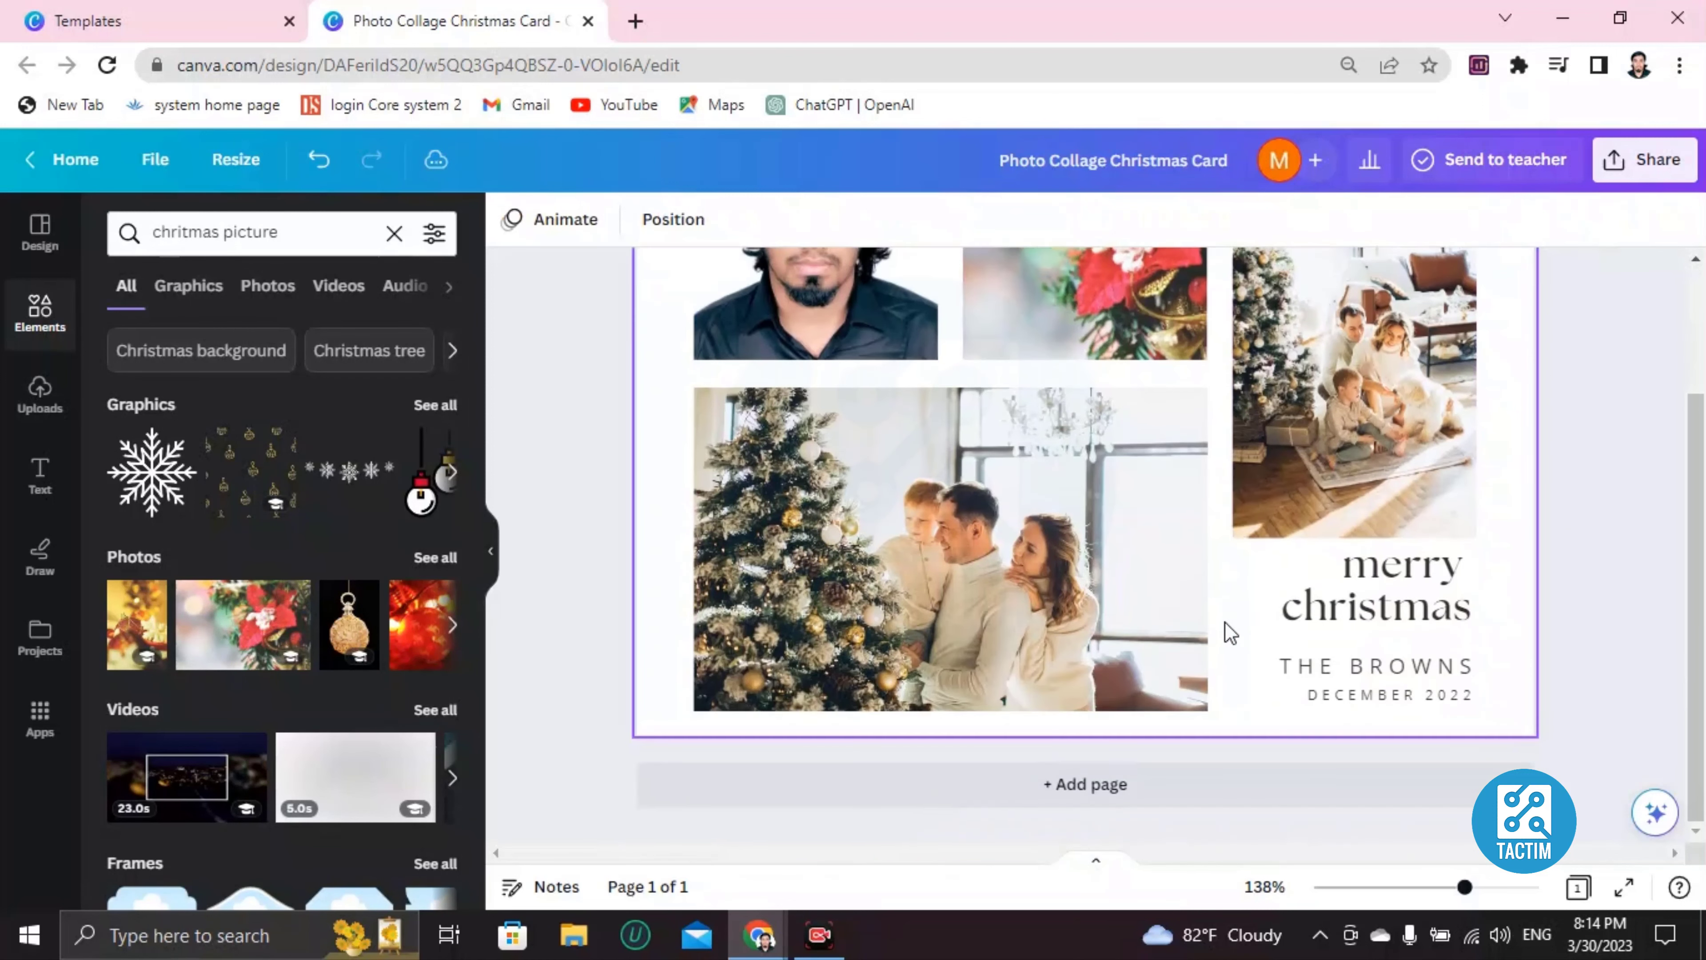
click(1384, 574)
click(1370, 592)
click(1343, 601)
double_click(1343, 601)
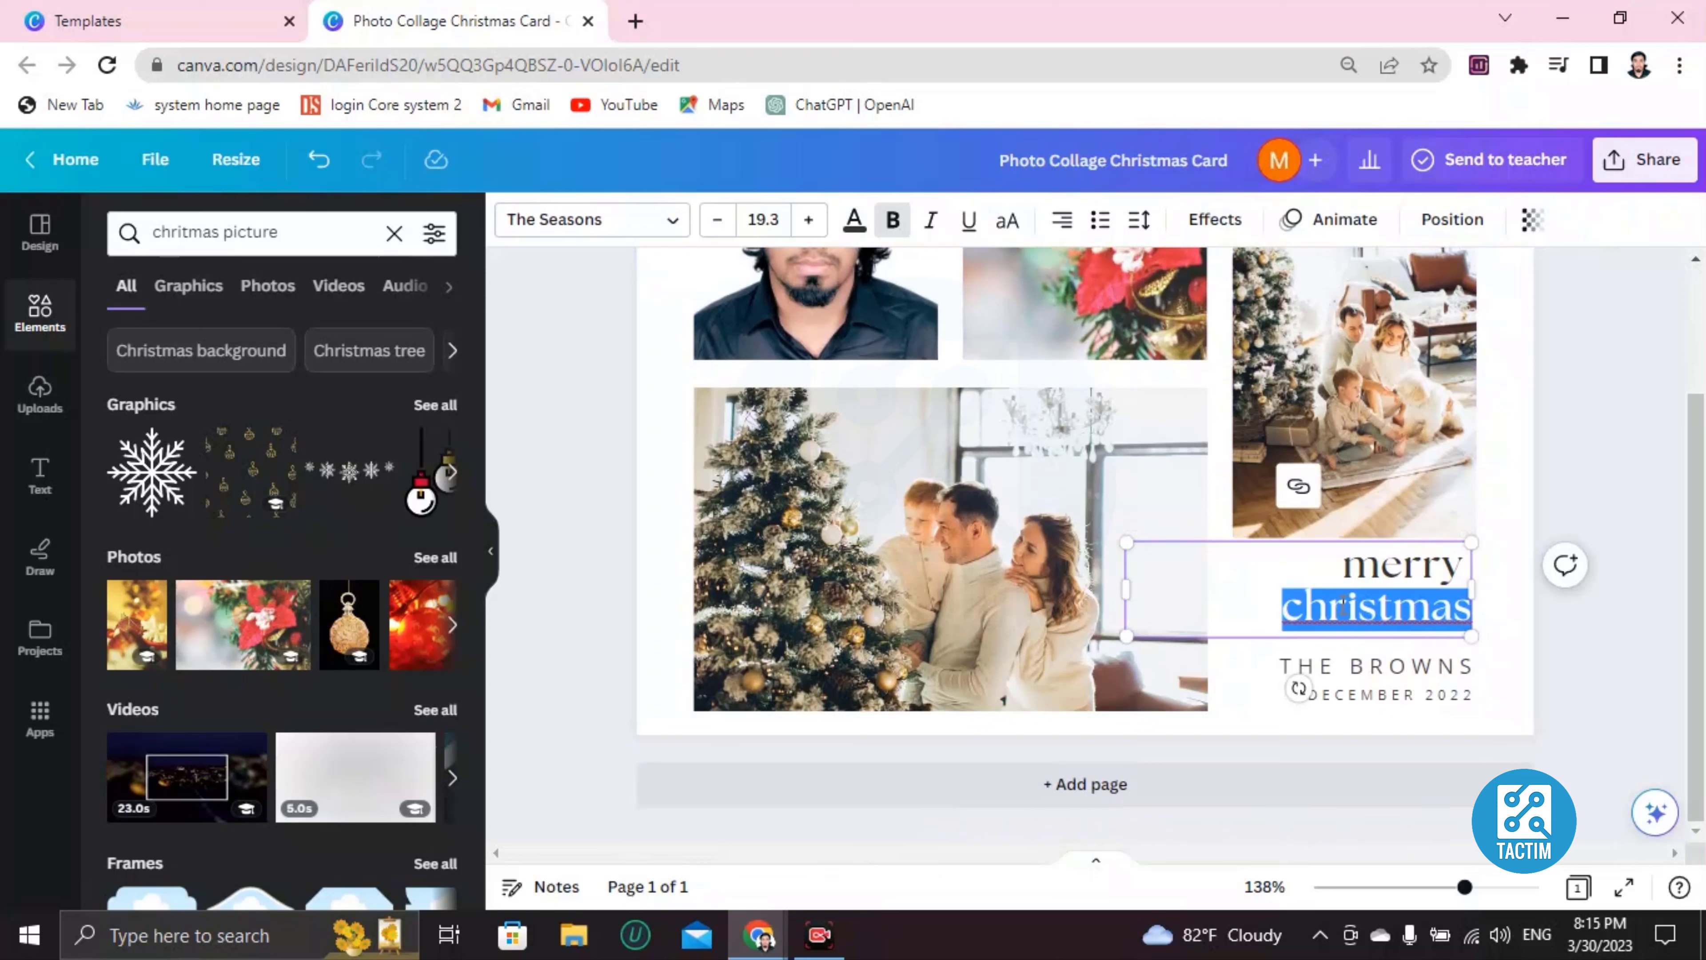
double_click(1358, 578)
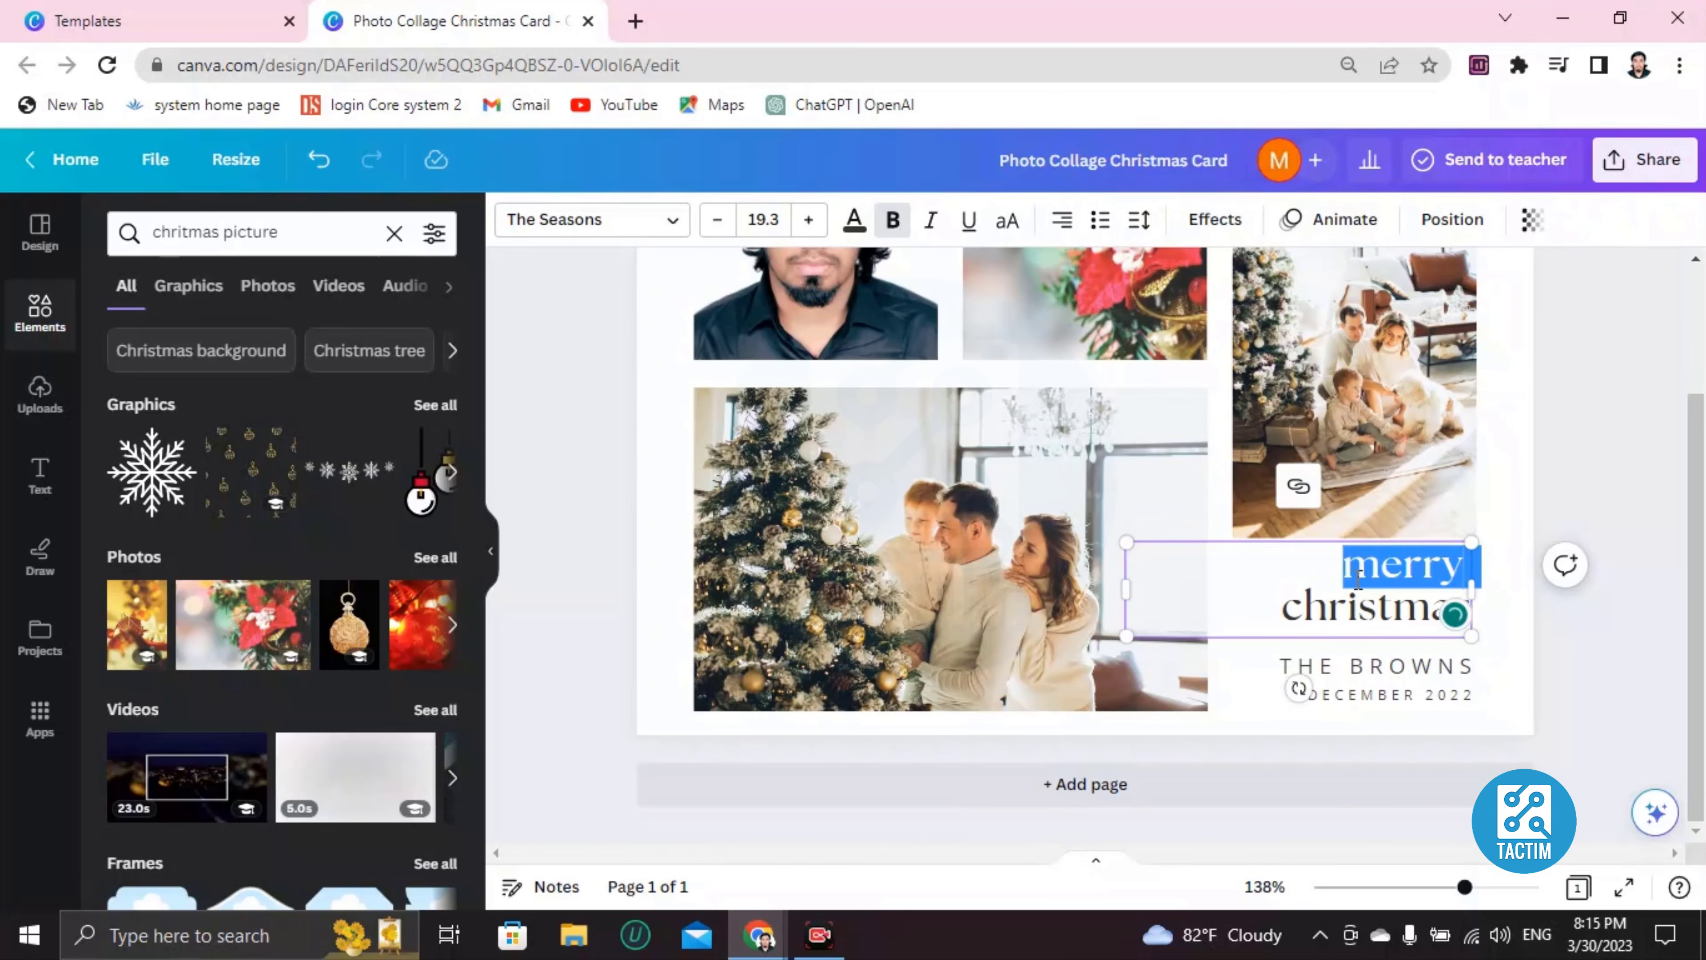
key(BackSpace)
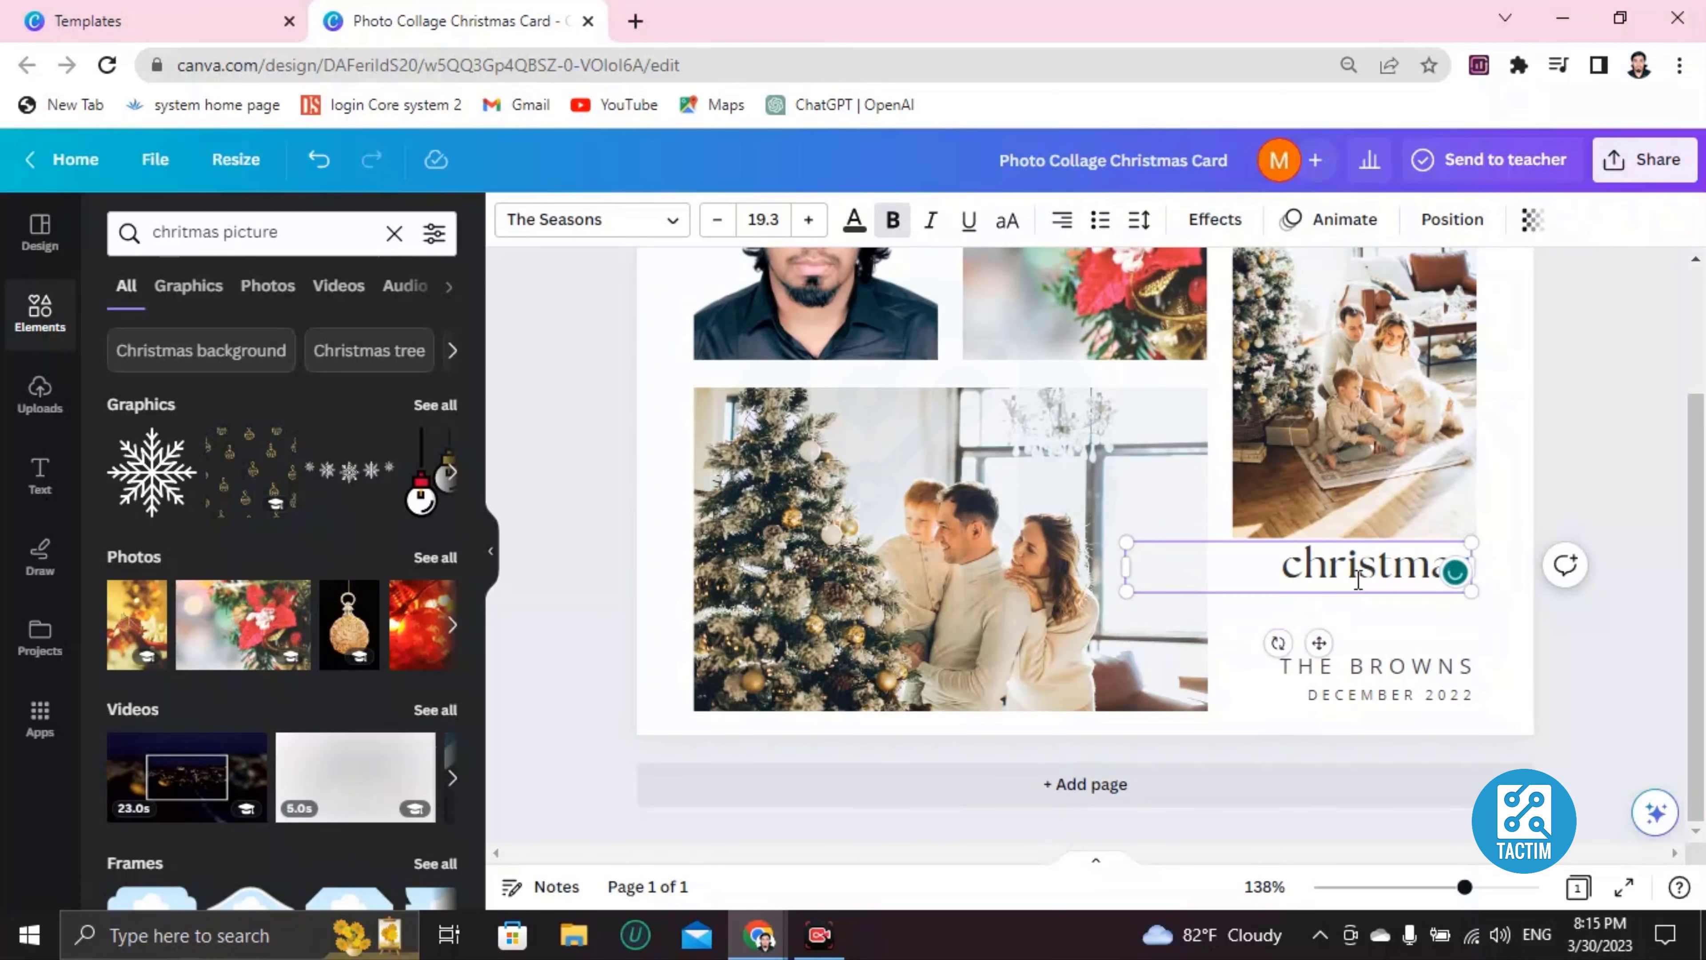
text(MERRY)
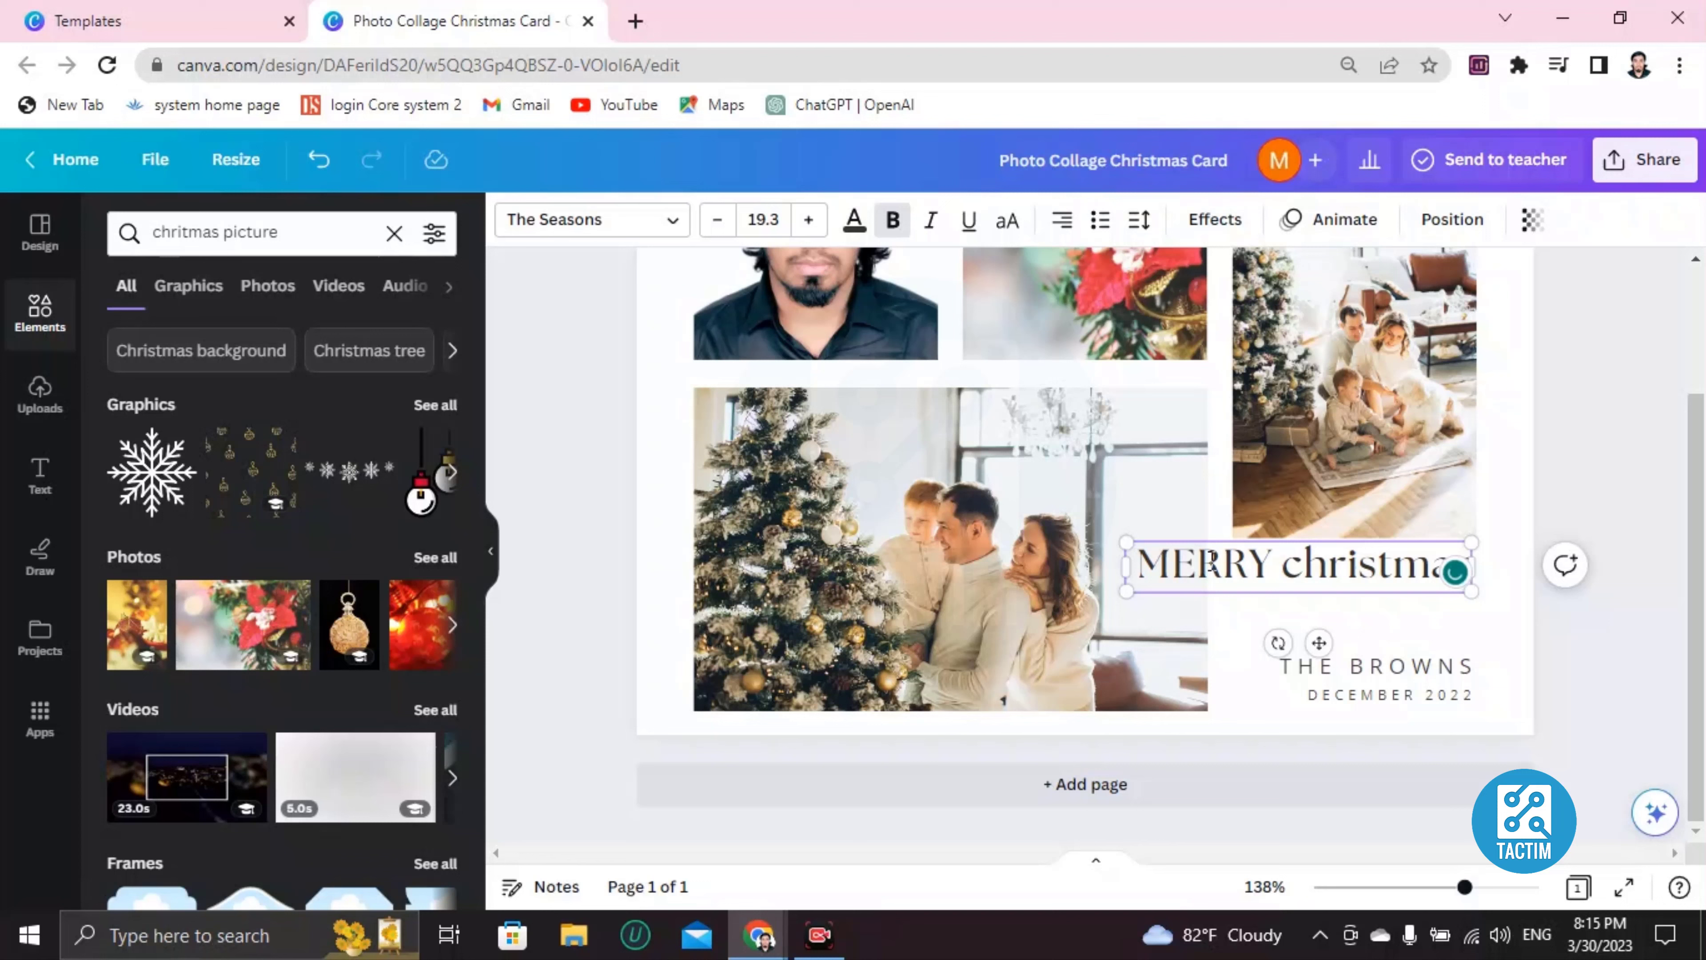
key(ctrl+a)
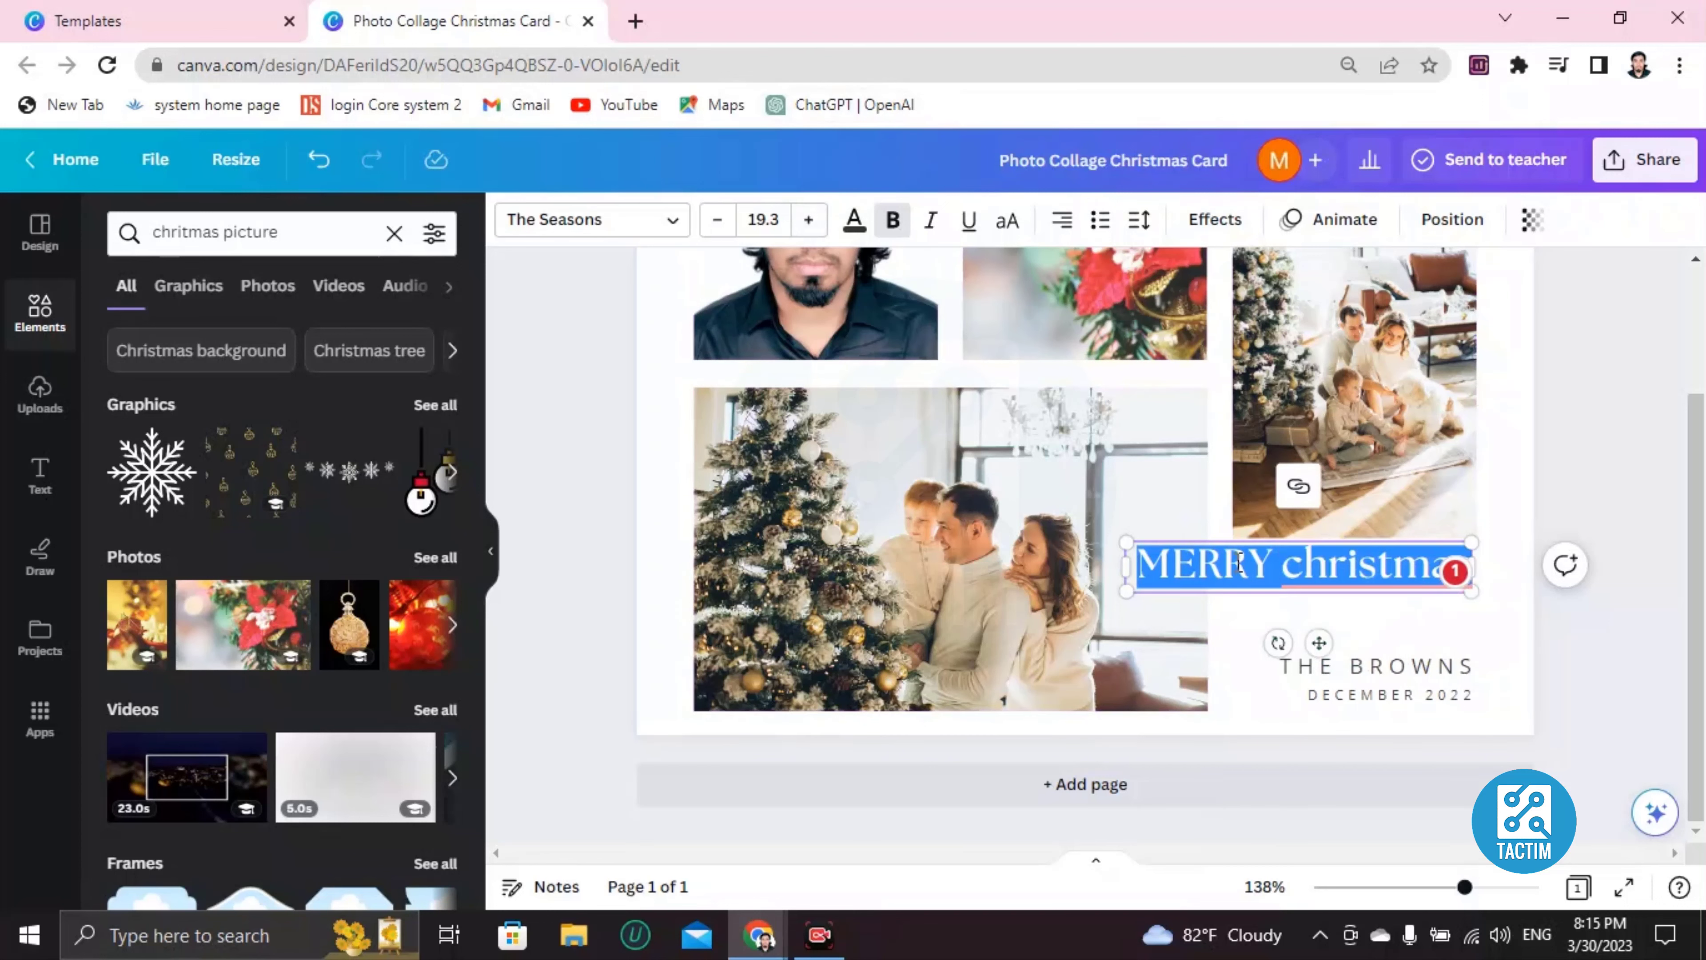
mouse_move(1372, 601)
click(1337, 635)
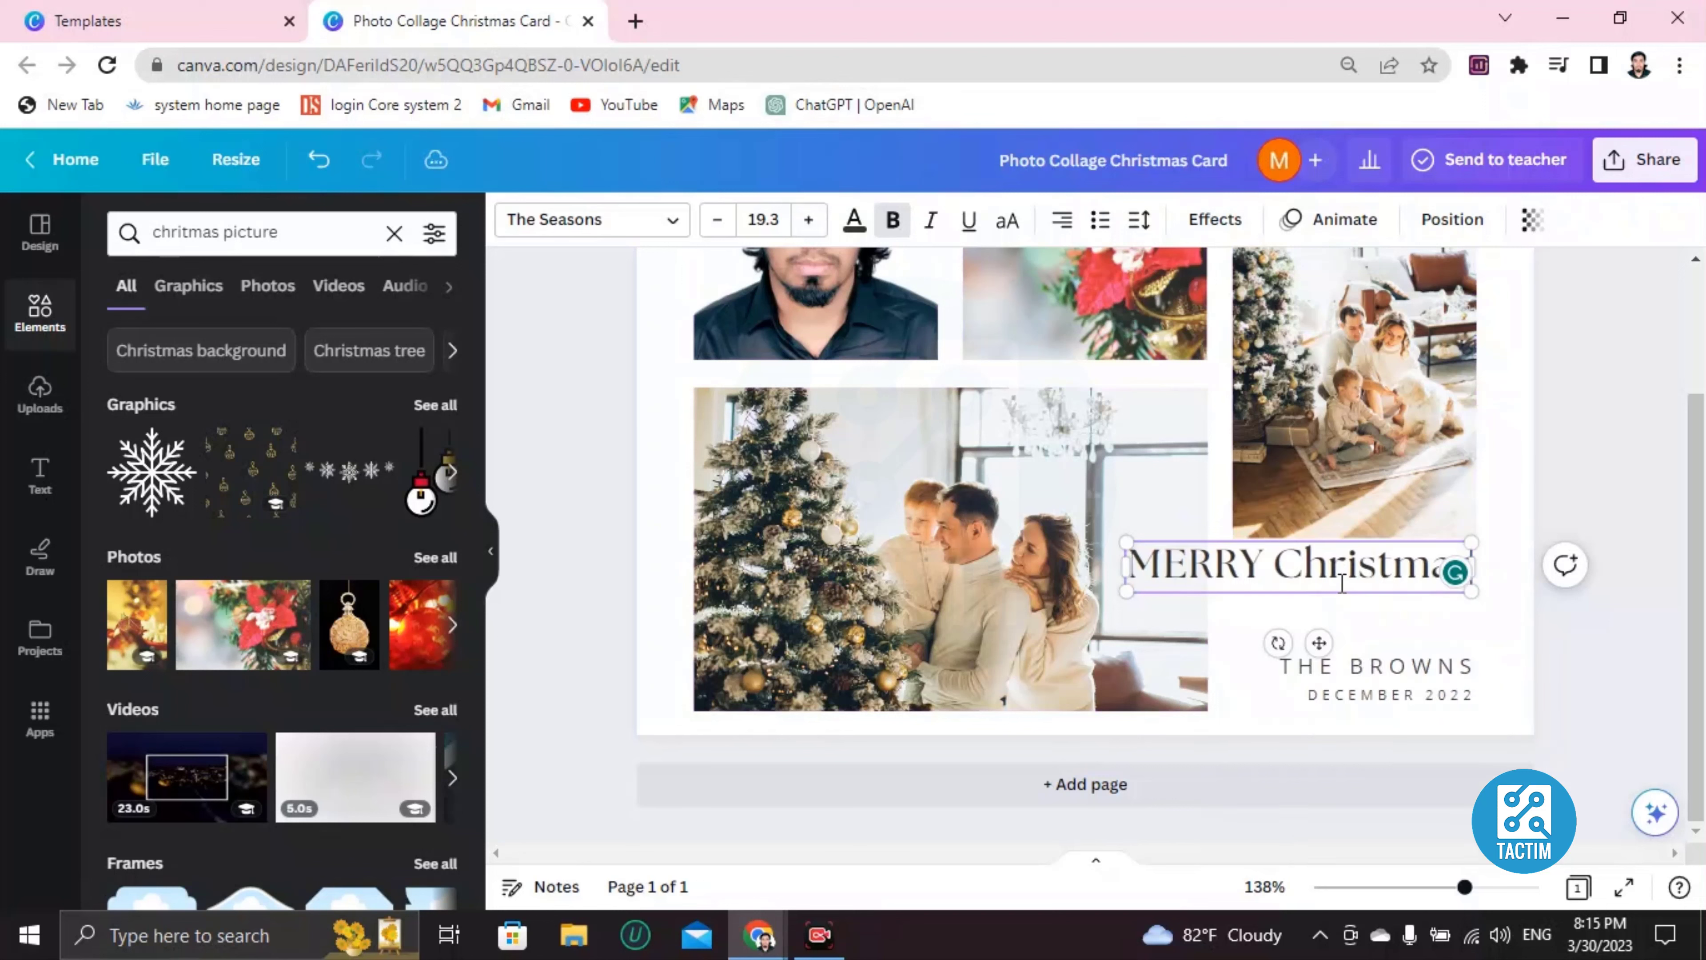
triple_click(1269, 567)
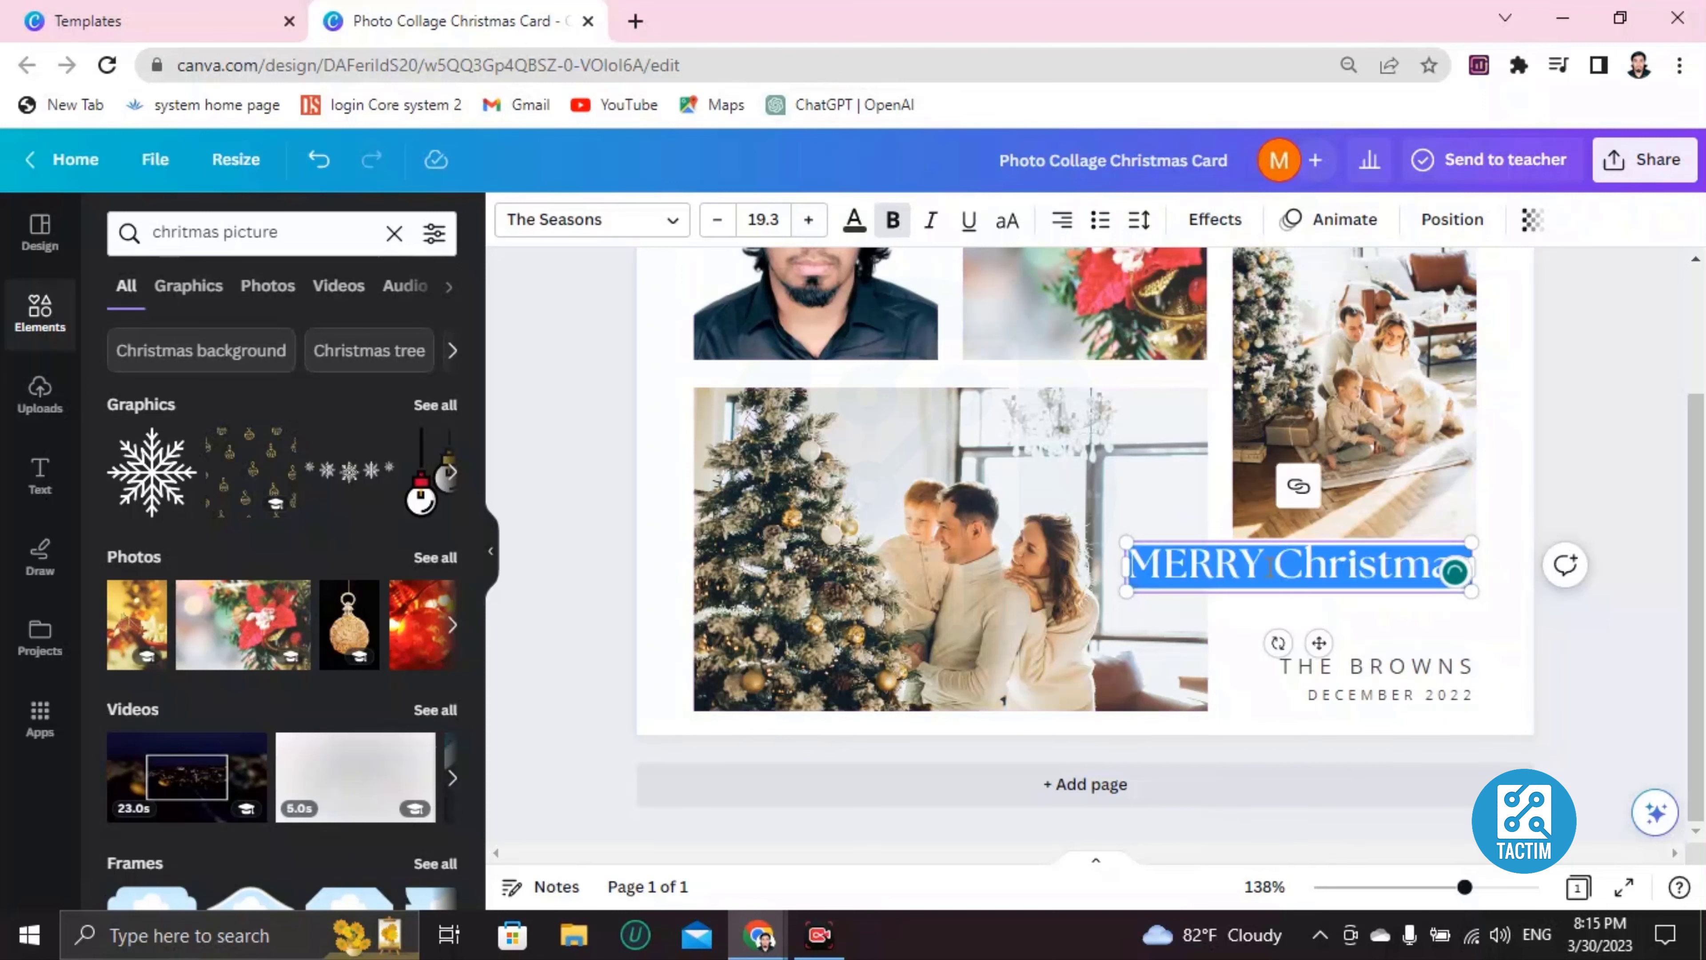
Make the MERRY Christmas text pink using the Default colors swatch.
click(855, 222)
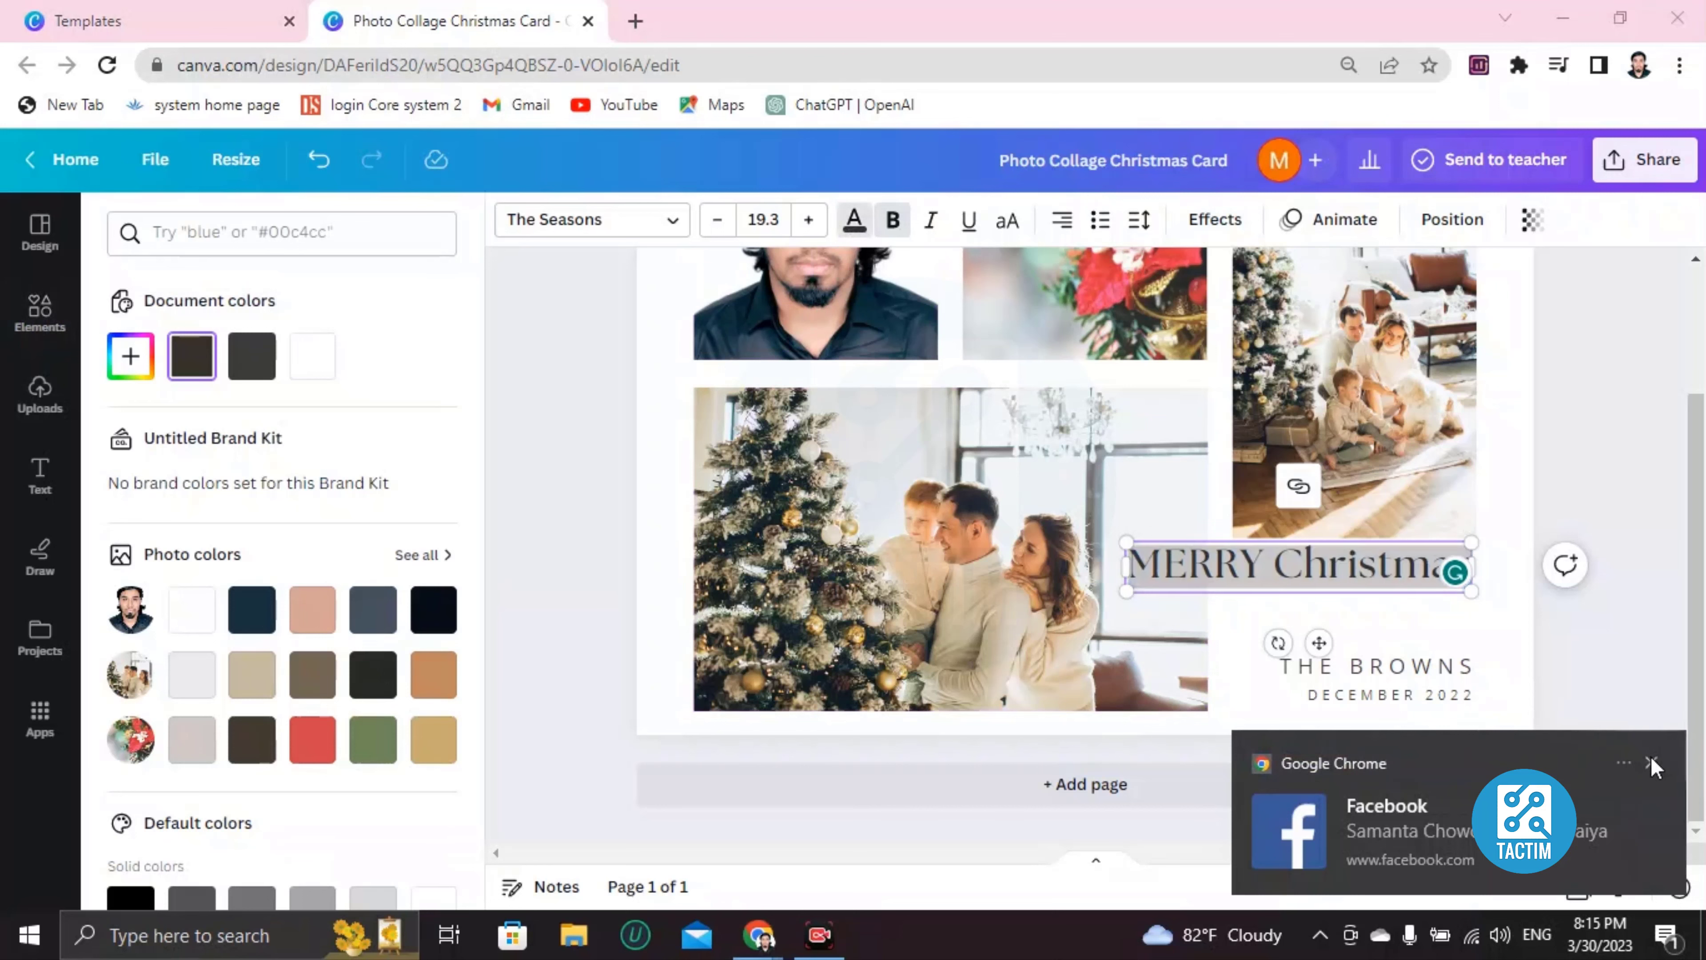
click(1652, 761)
scroll(271, 577, down, 4)
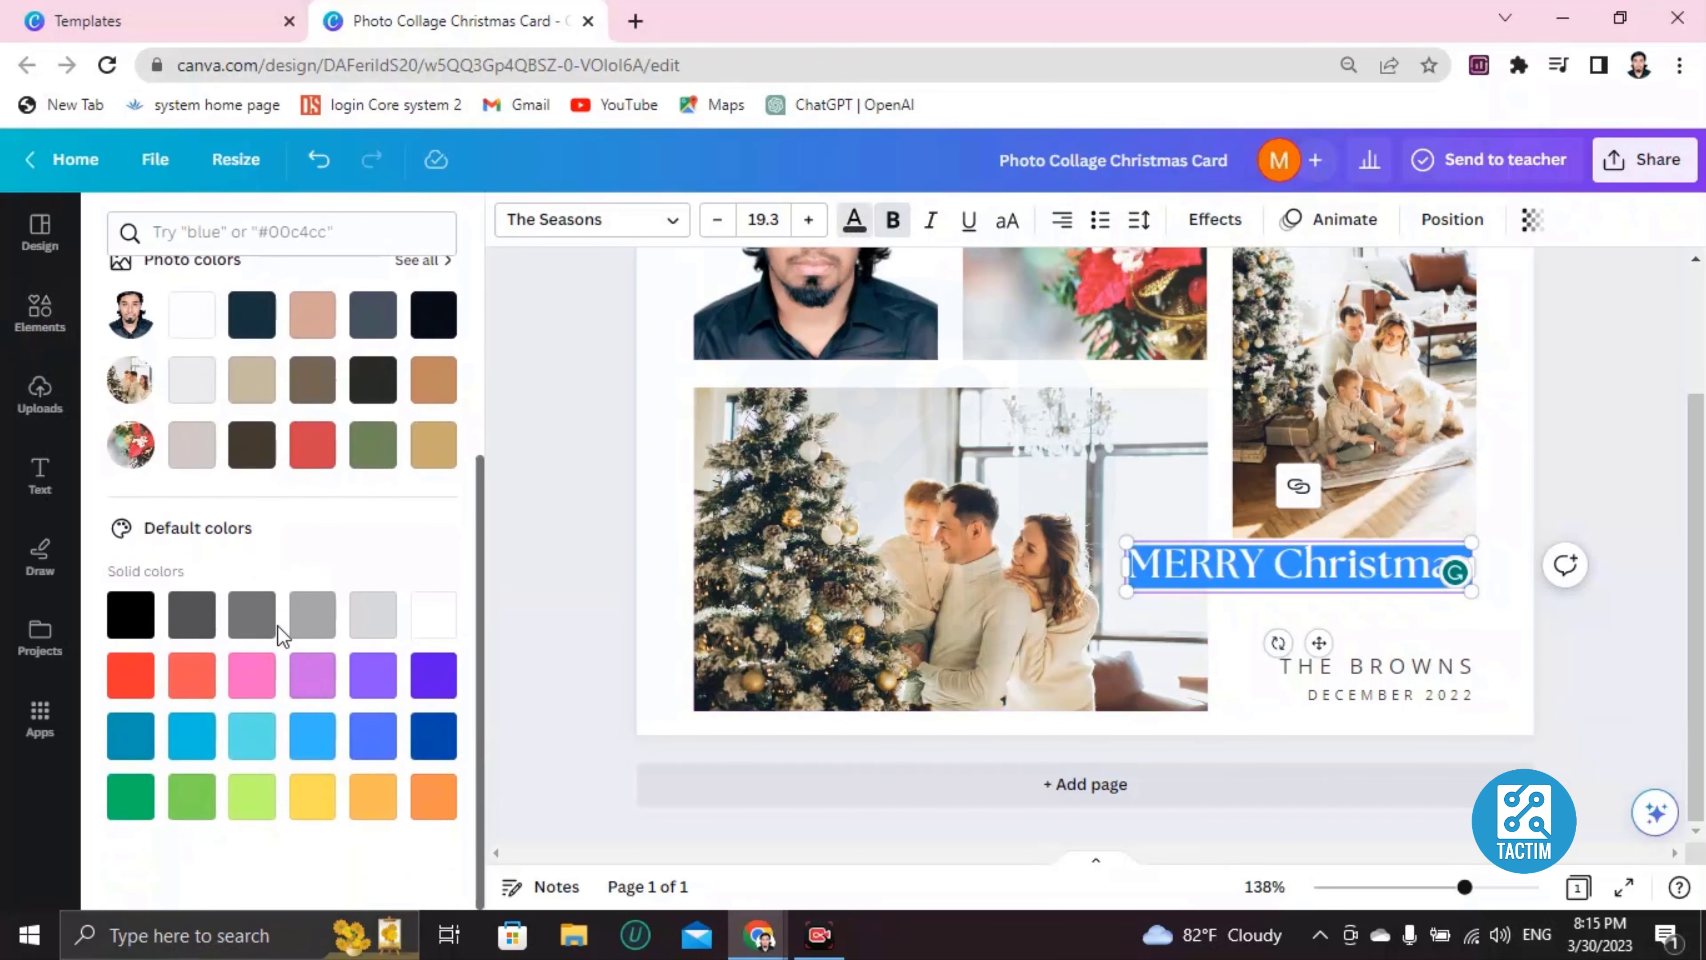
click(250, 679)
Reduce the MERRY Christmas font size by two steps, from 19.3 to 17.3.
click(1150, 611)
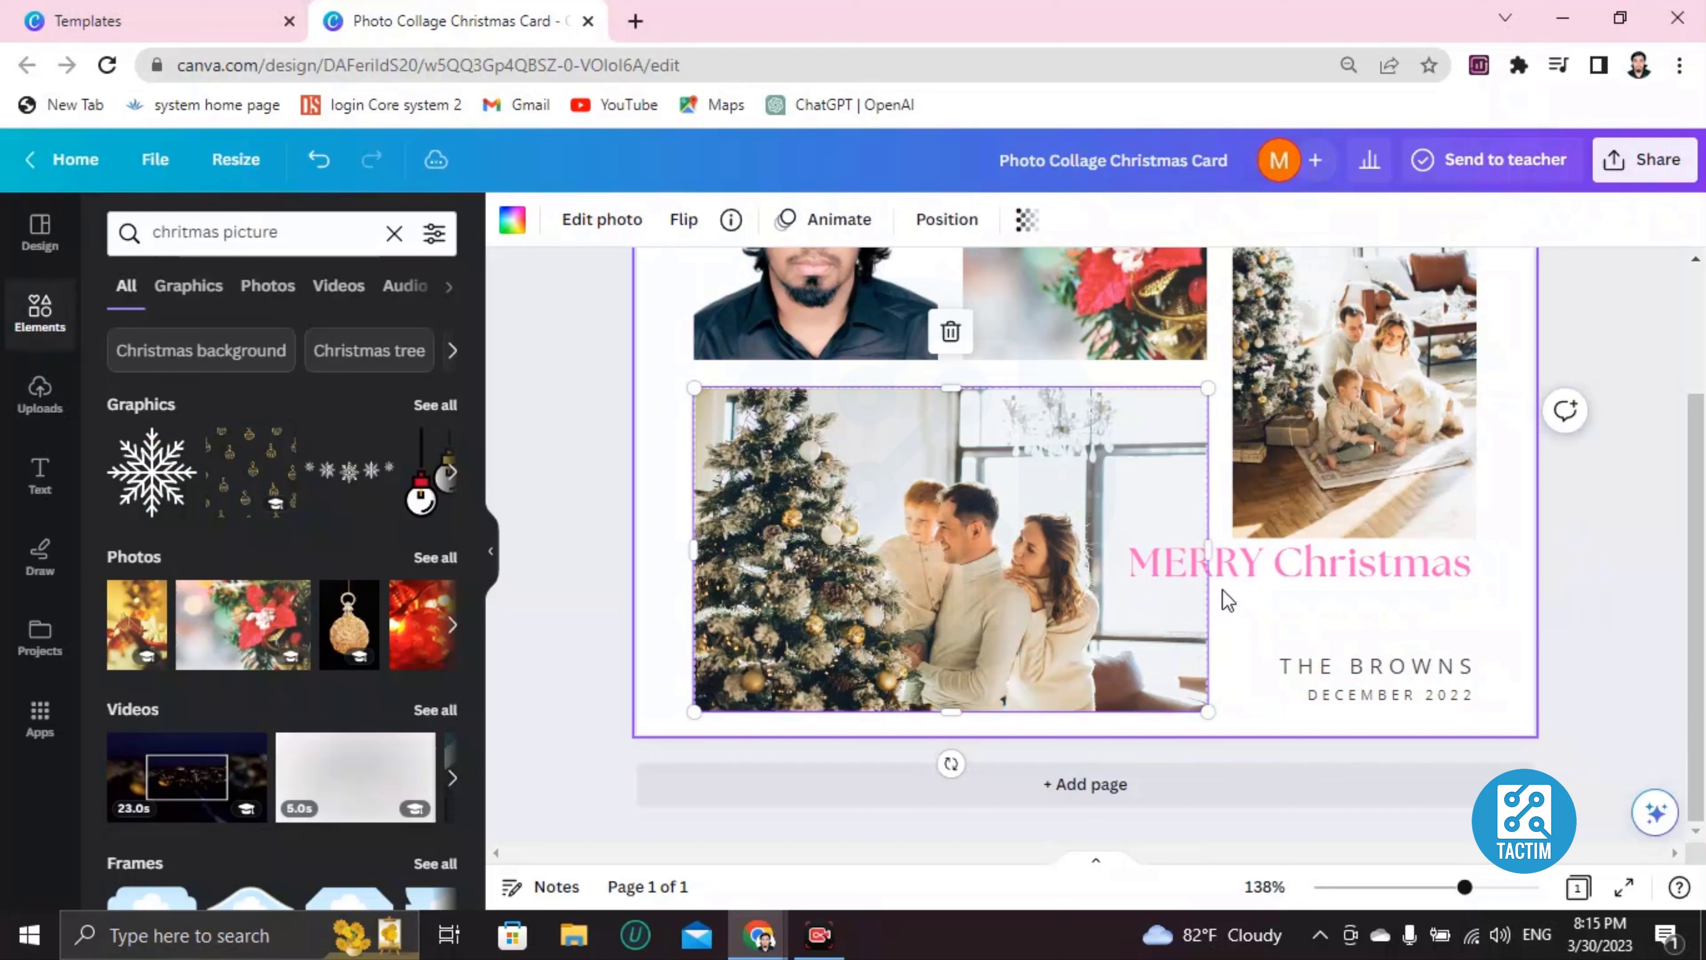
click(1247, 559)
click(1247, 559)
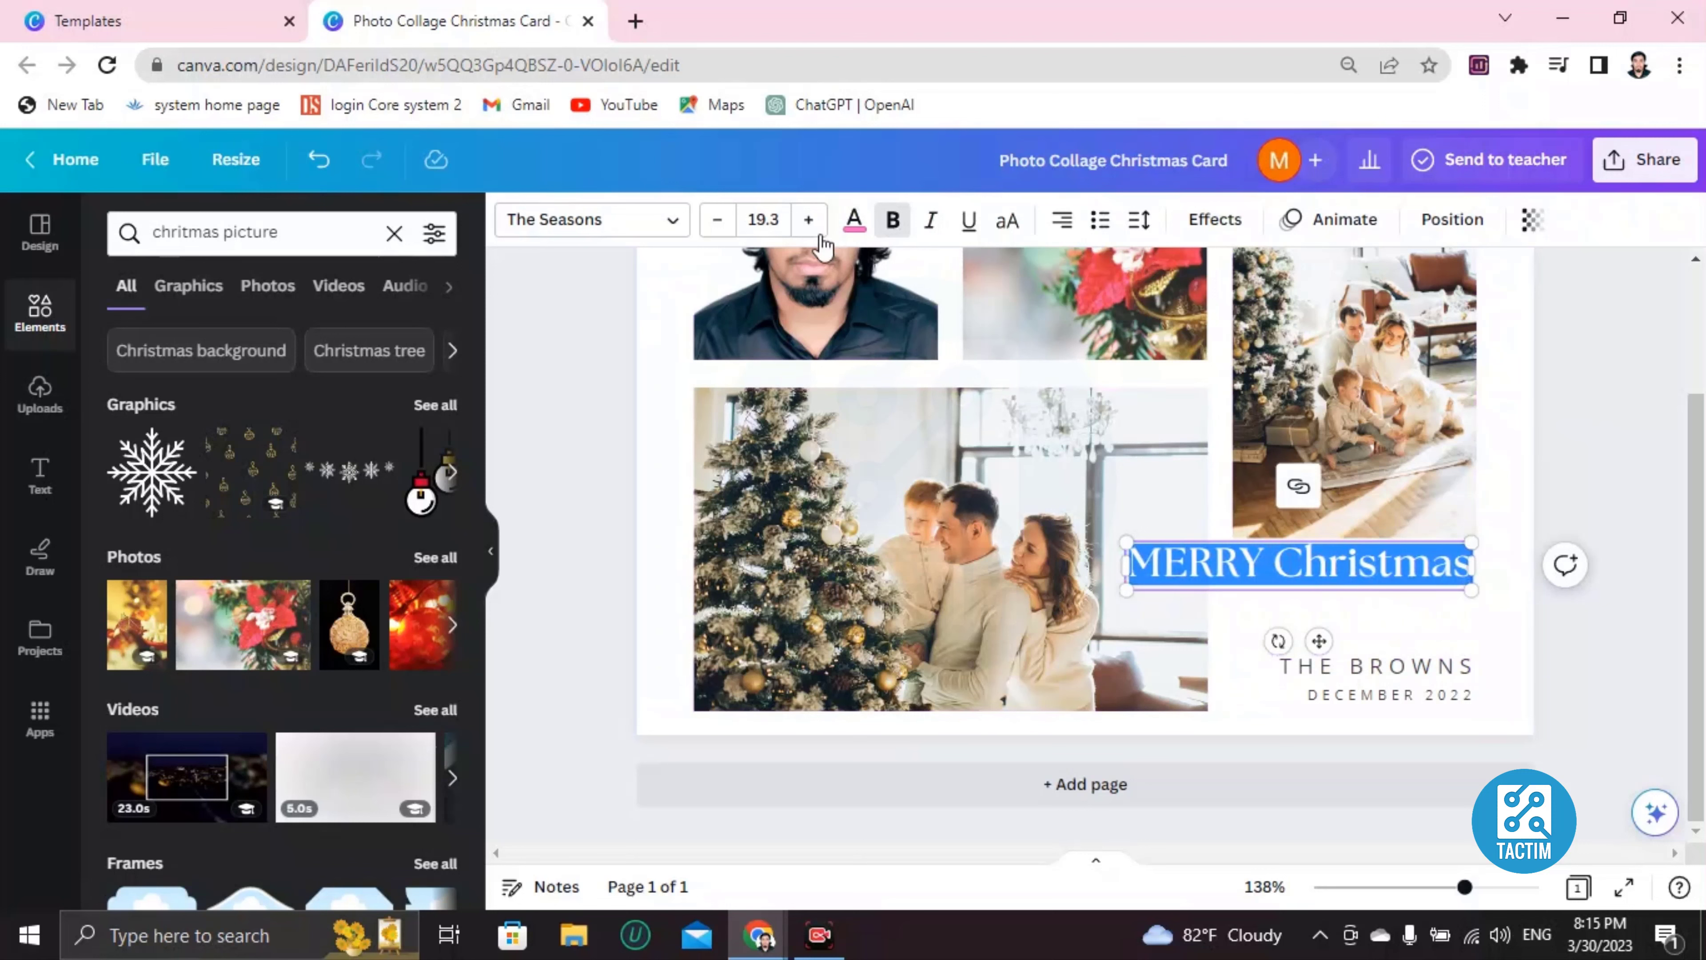
click(718, 220)
click(717, 220)
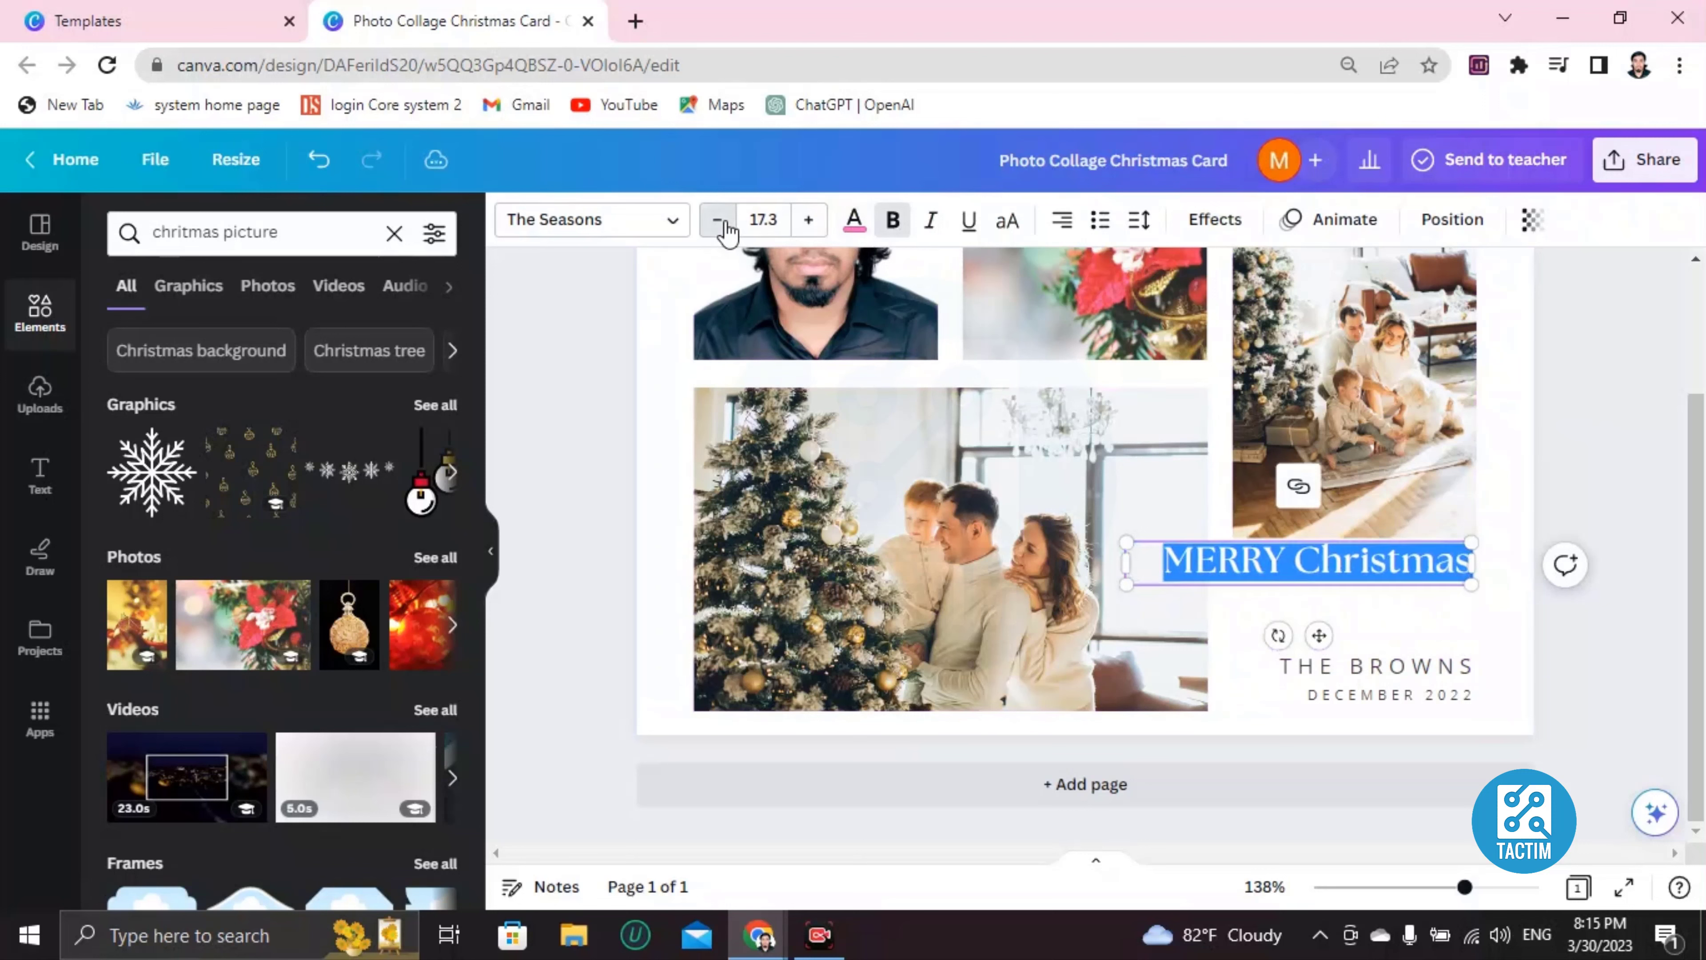
click(718, 220)
click(718, 220)
click(1233, 684)
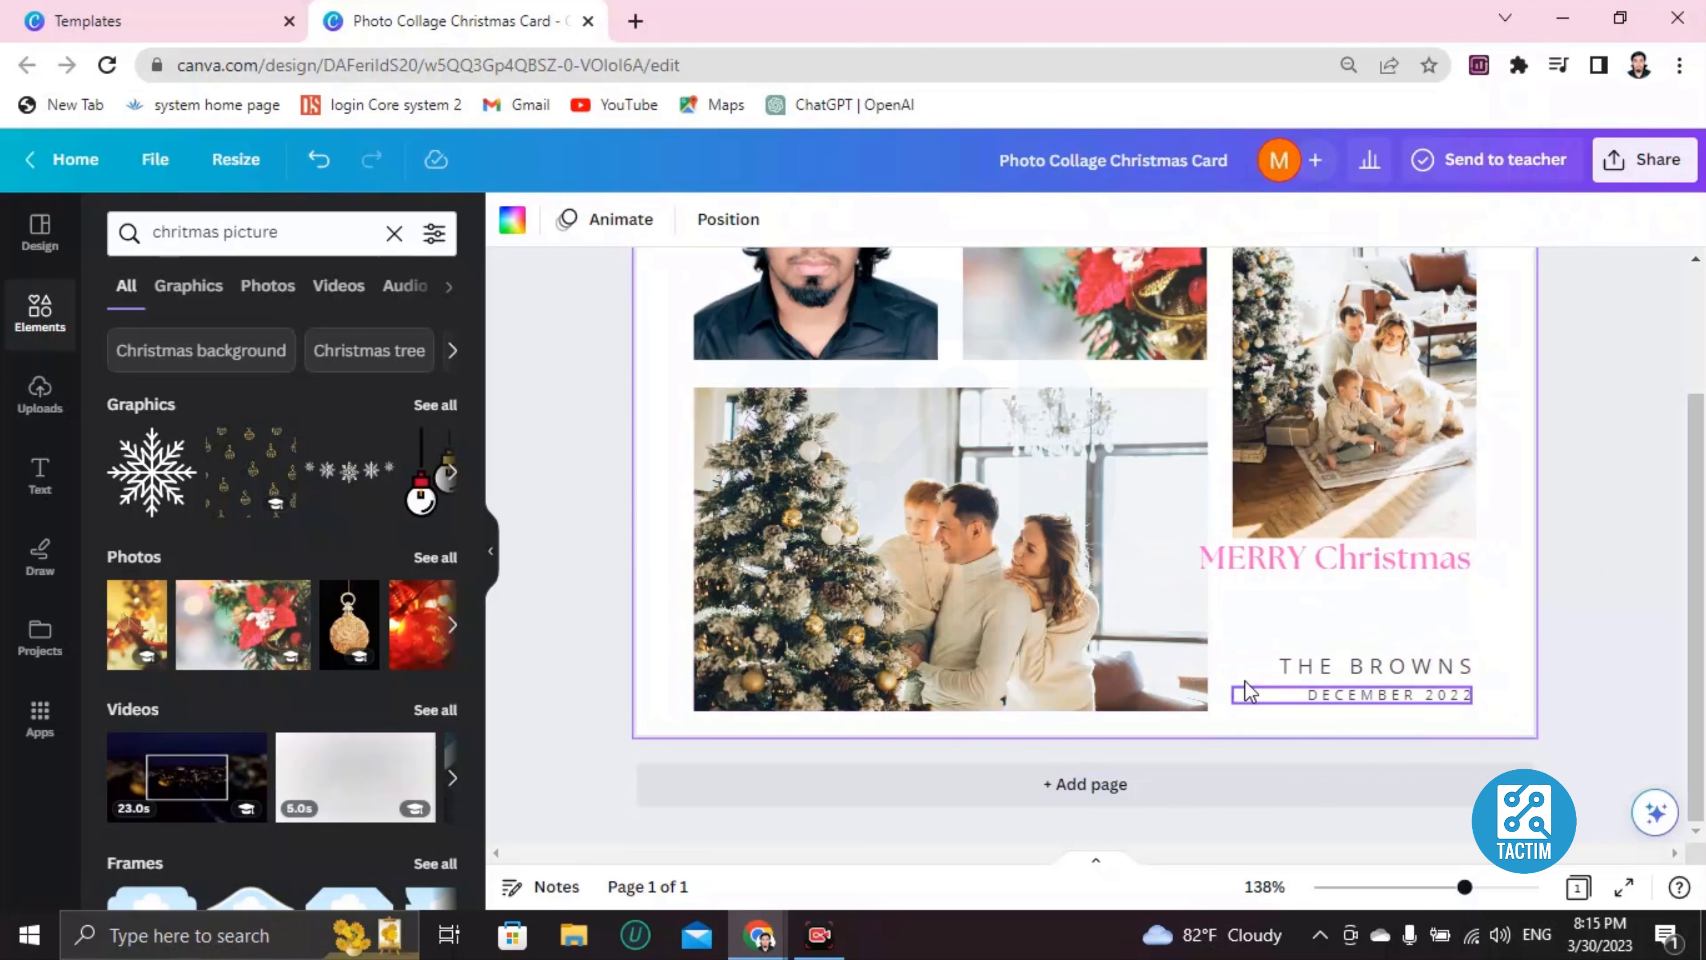
Apply the black-to-gold gradient from the Gradients swatches to the page background.
scroll(647, 454, up, 3)
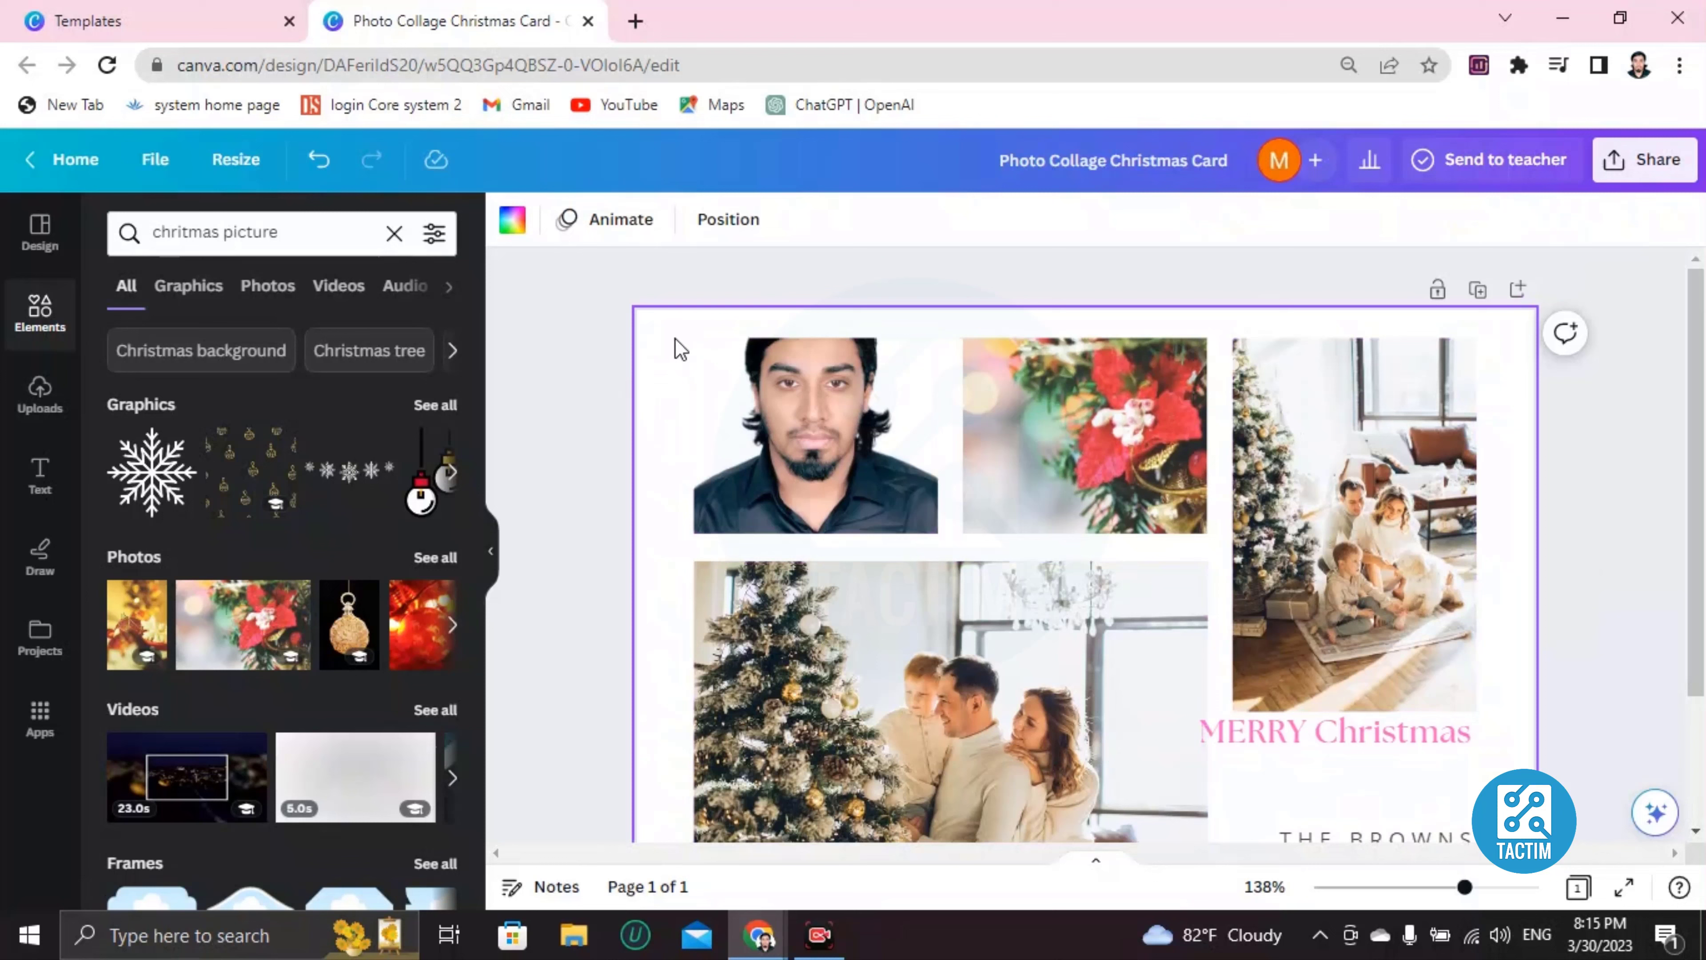
click(528, 225)
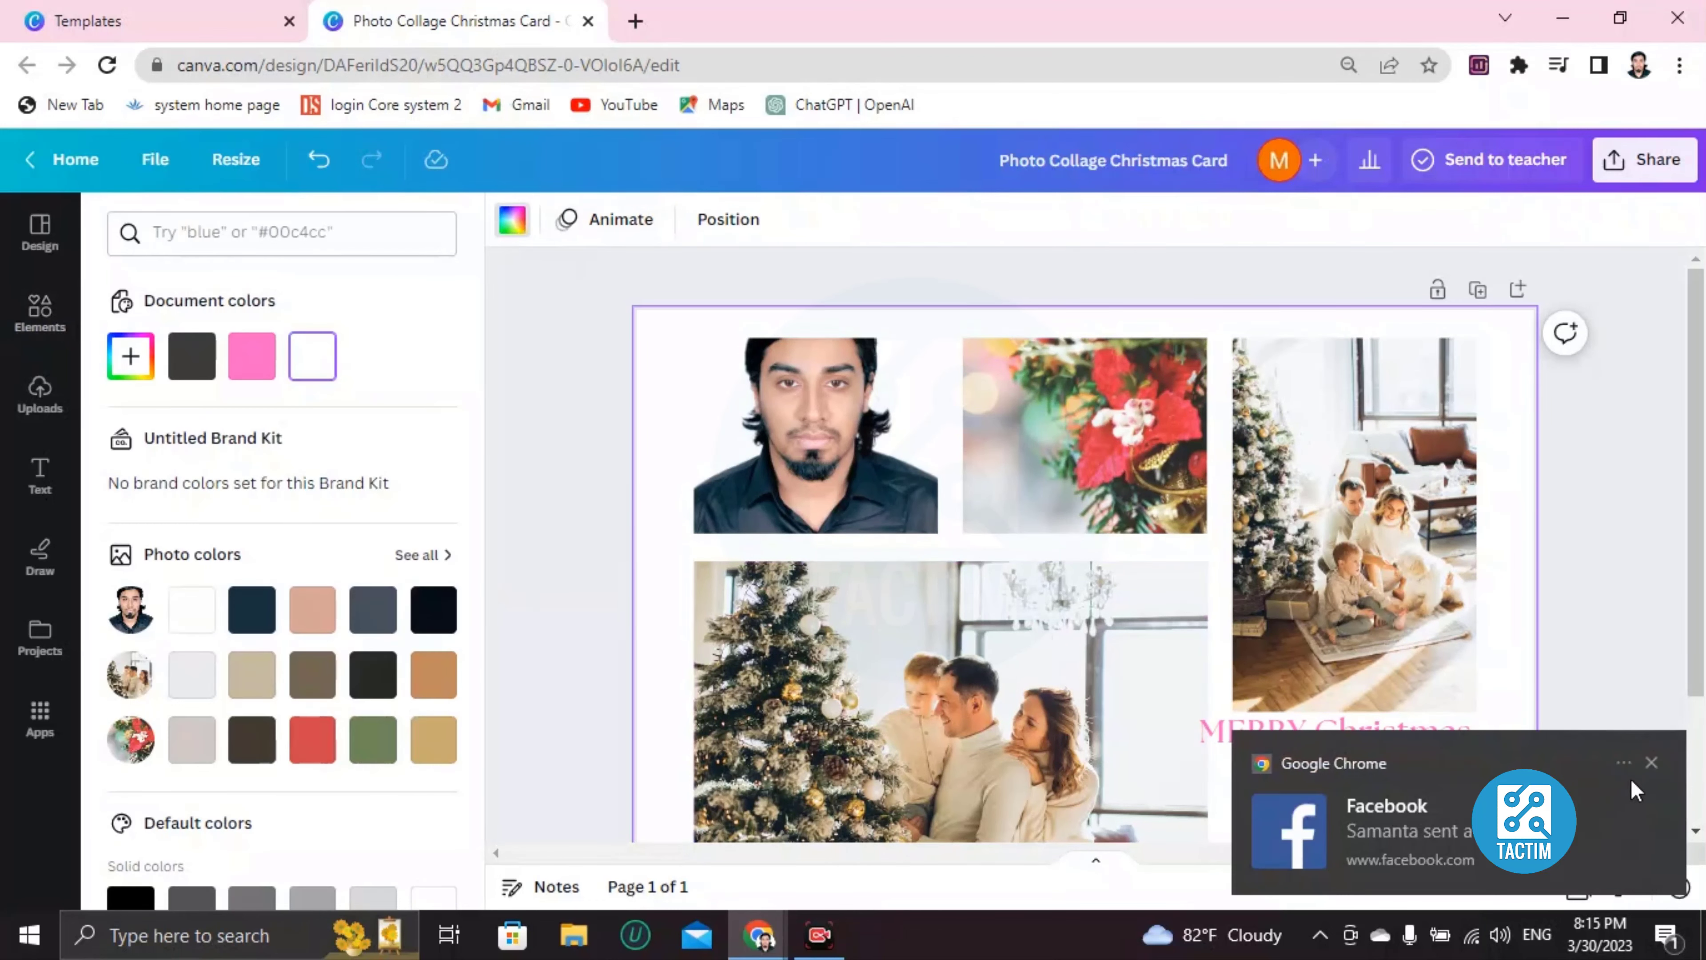
click(1652, 762)
scroll(1007, 605, down, 2)
scroll(282, 605, down, 5)
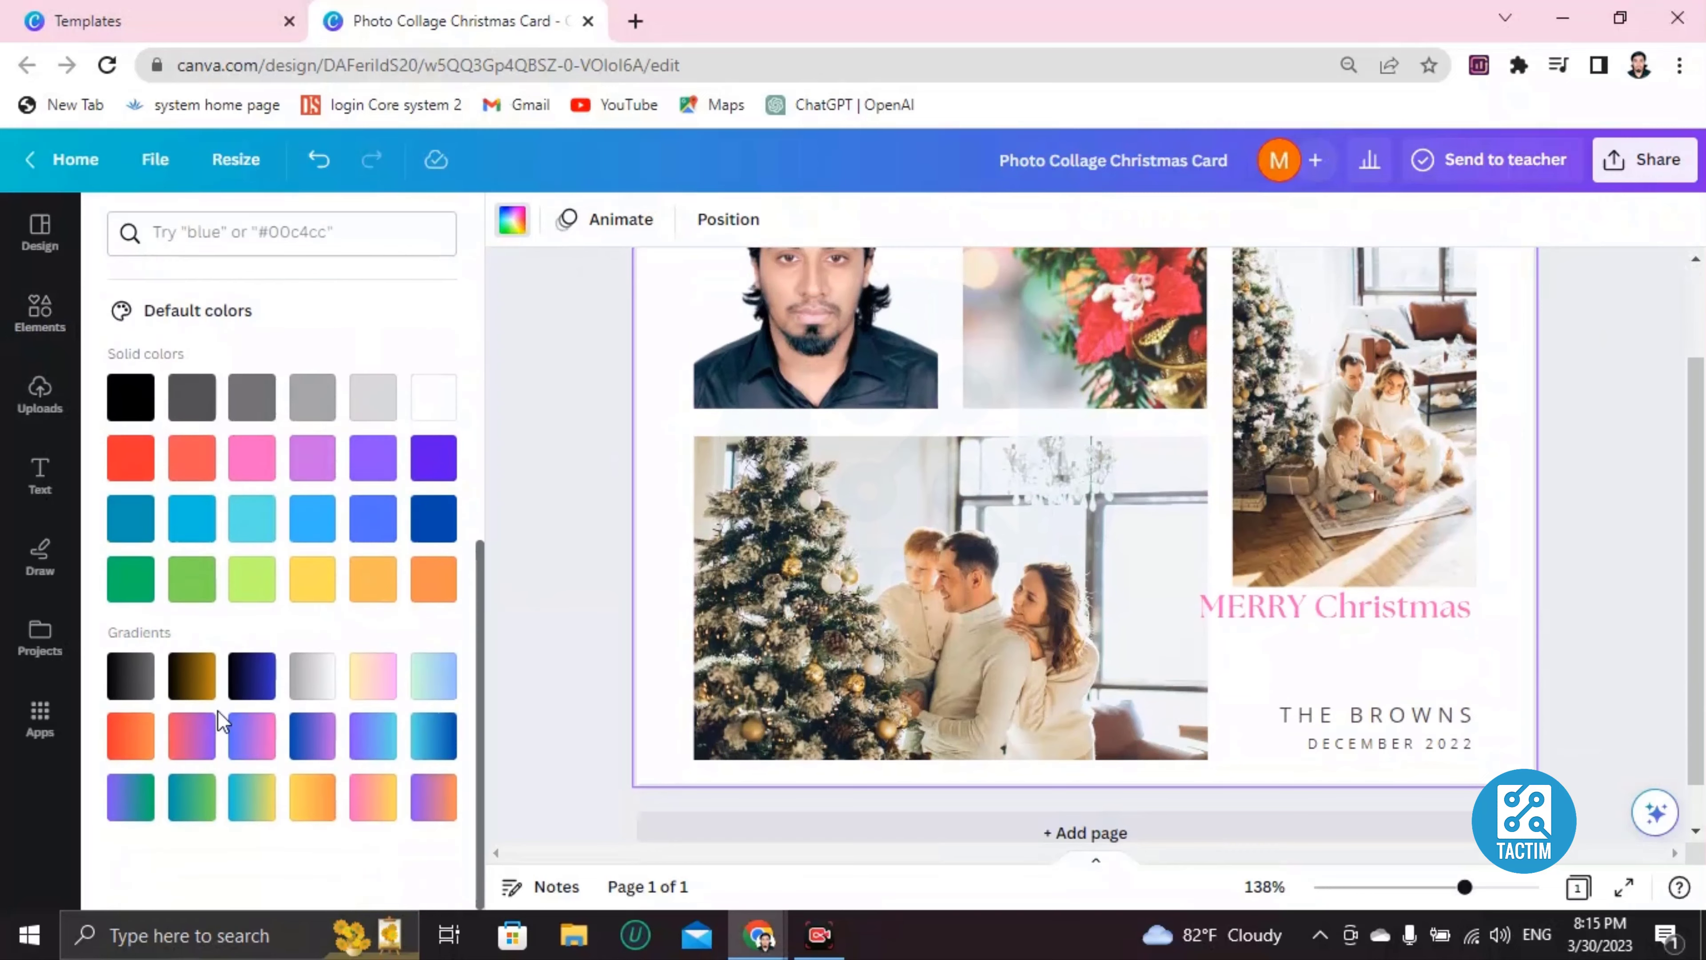
click(191, 676)
scroll(1005, 598, up, 2)
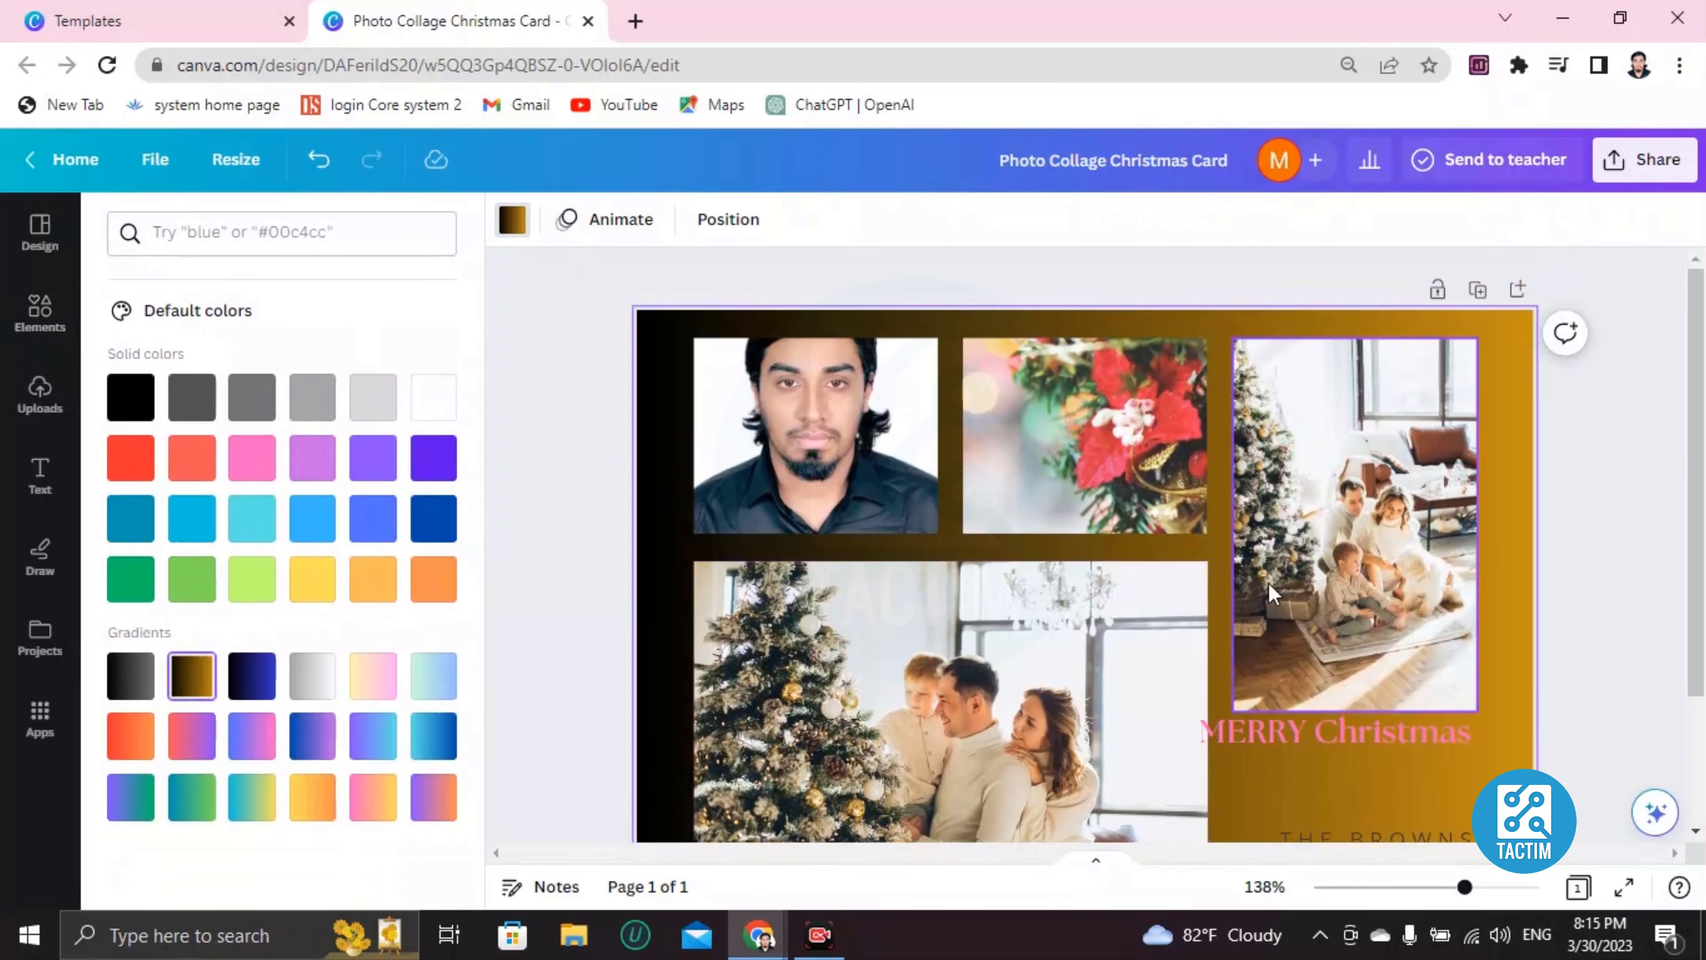
scroll(1273, 592, down, 3)
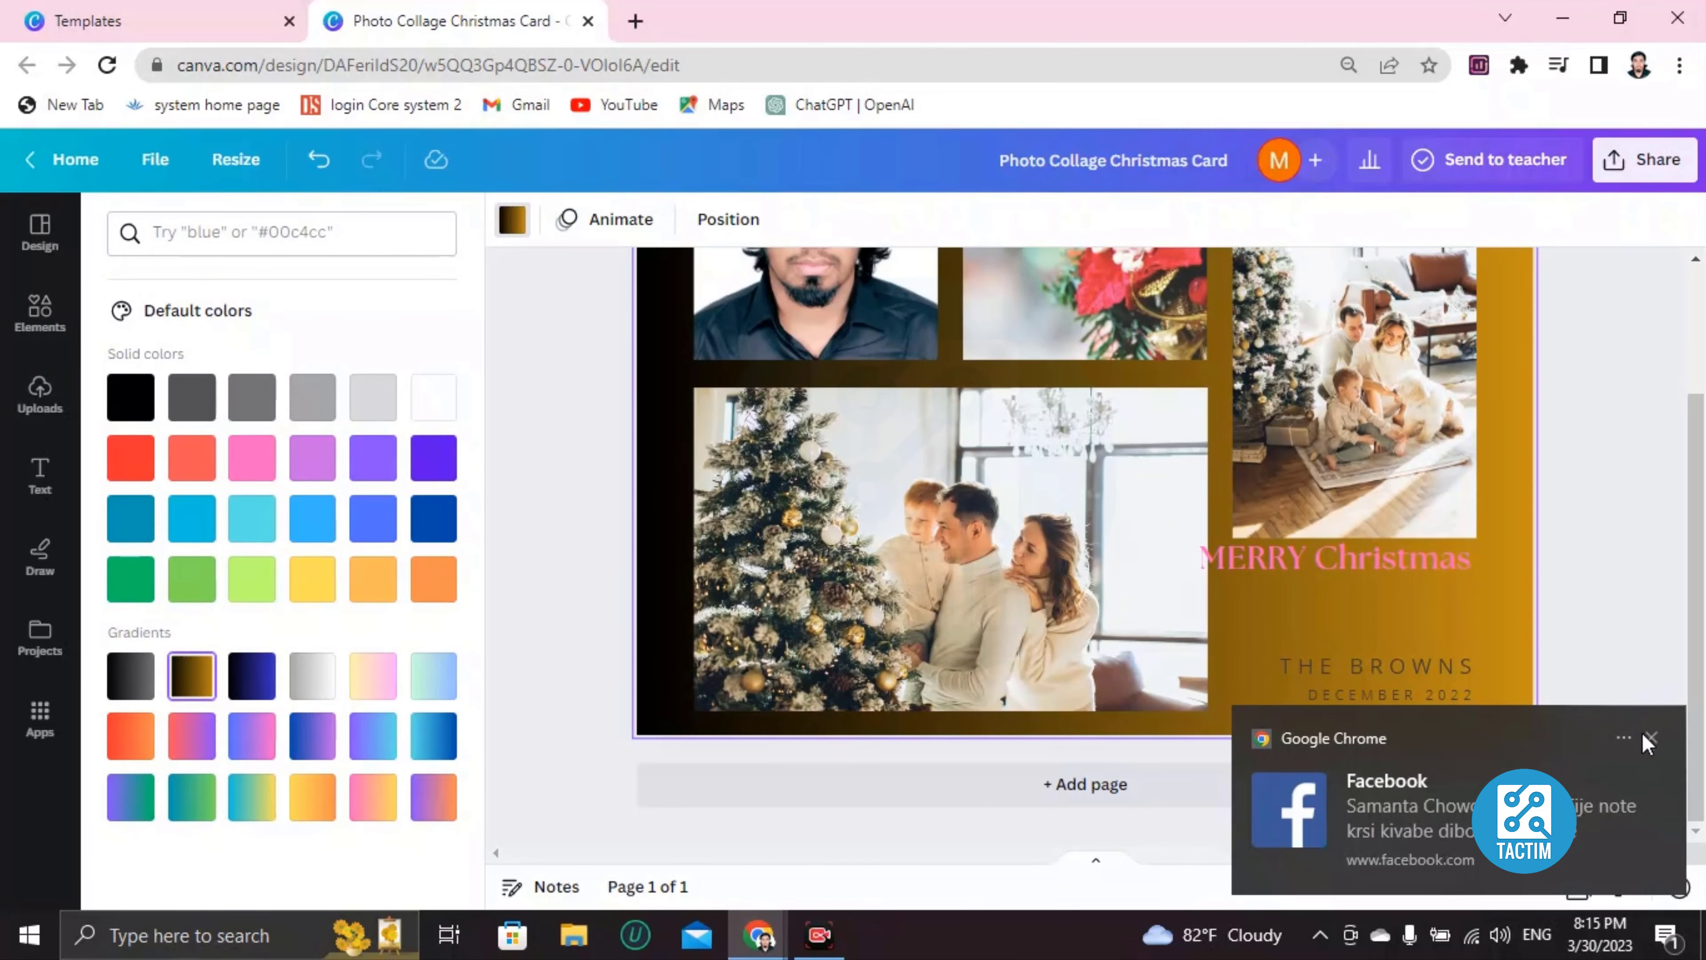
click(1649, 738)
scroll(1039, 593, up, 3)
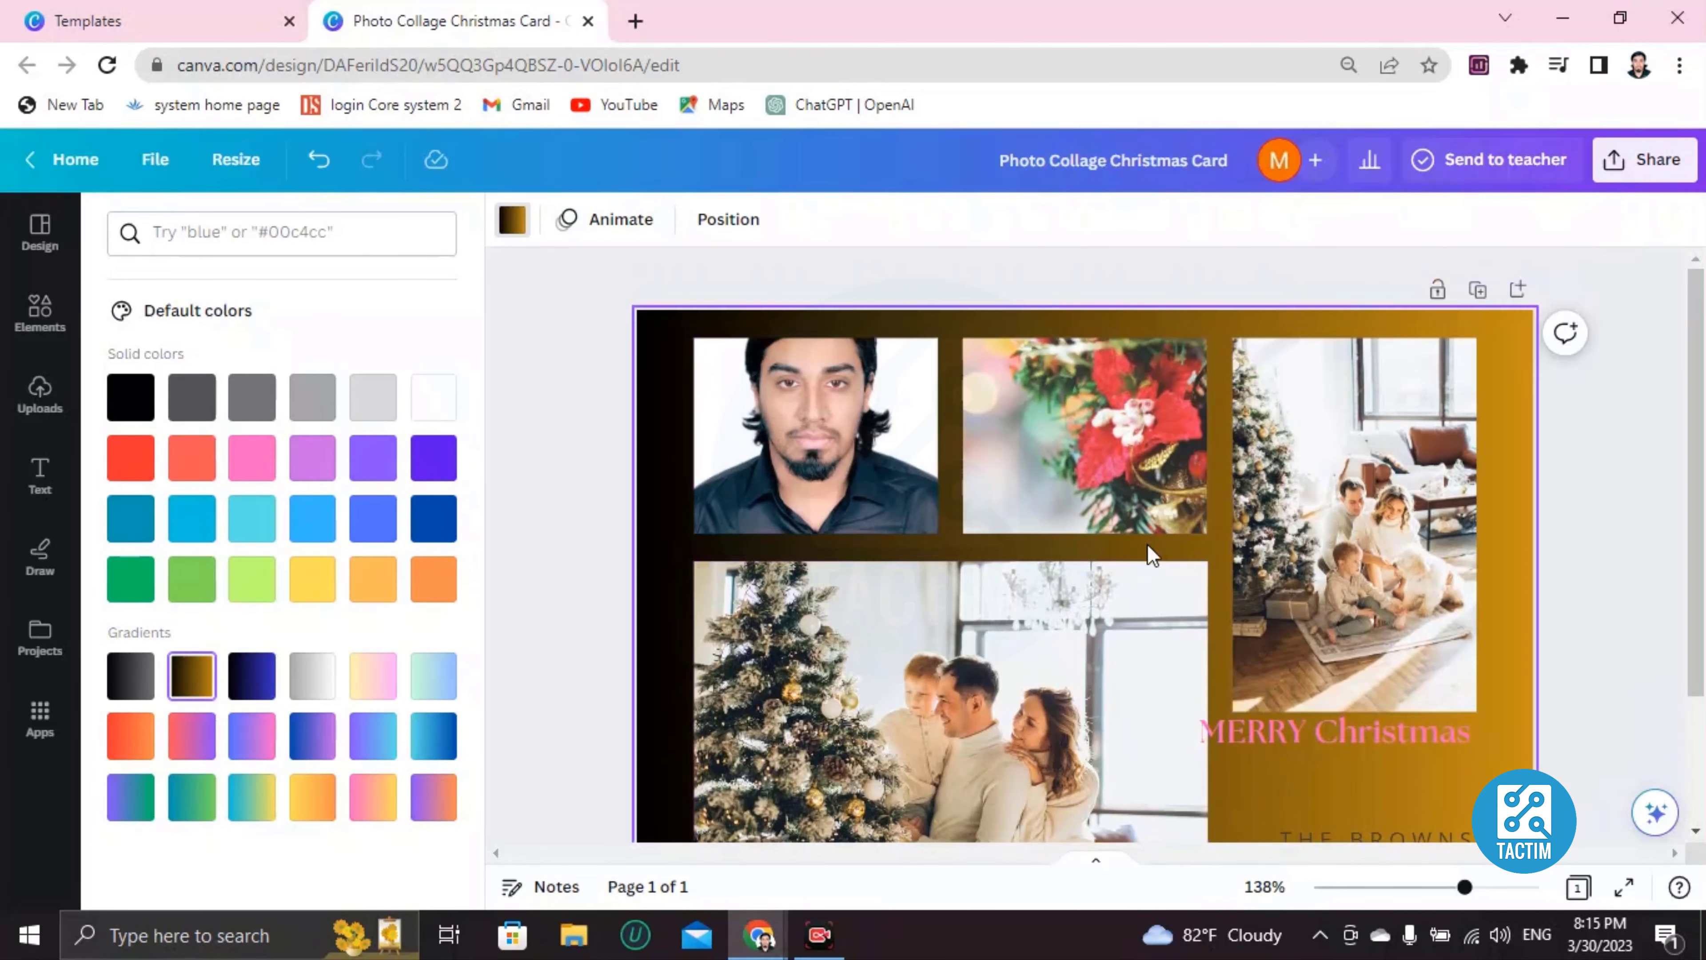
scroll(1062, 576, down, 2)
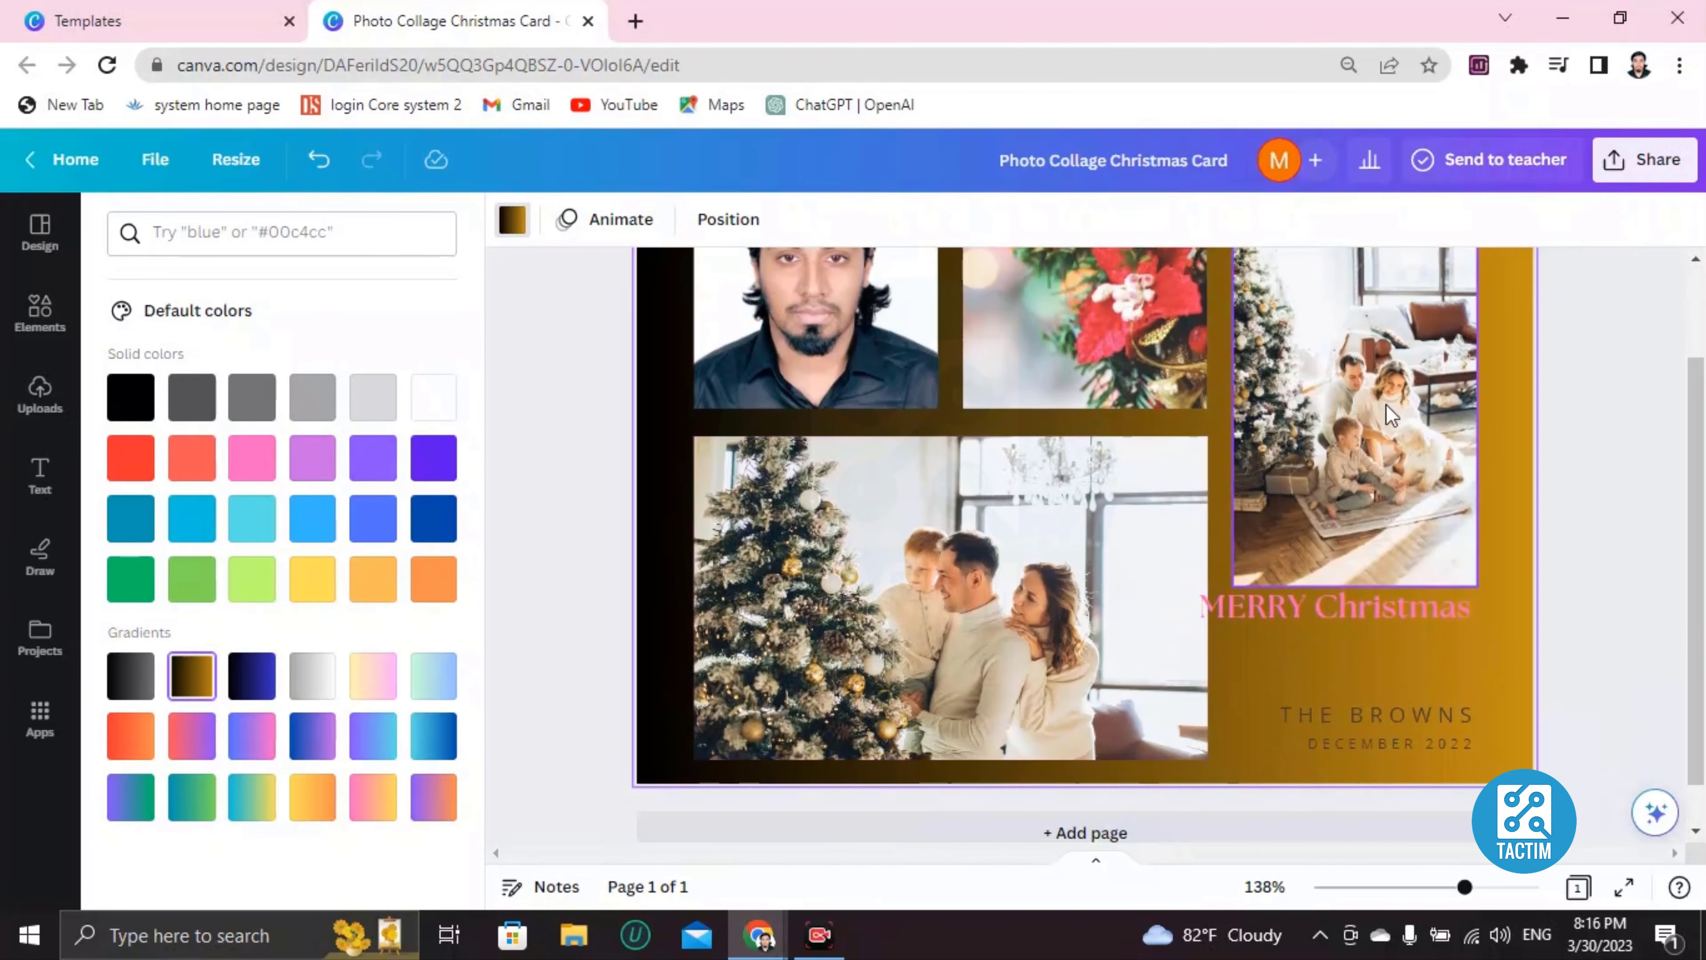
Set the card's collaboration link to 'Anyone with the link' with Can edit access.
click(1656, 188)
scroll(1342, 645, down, 2)
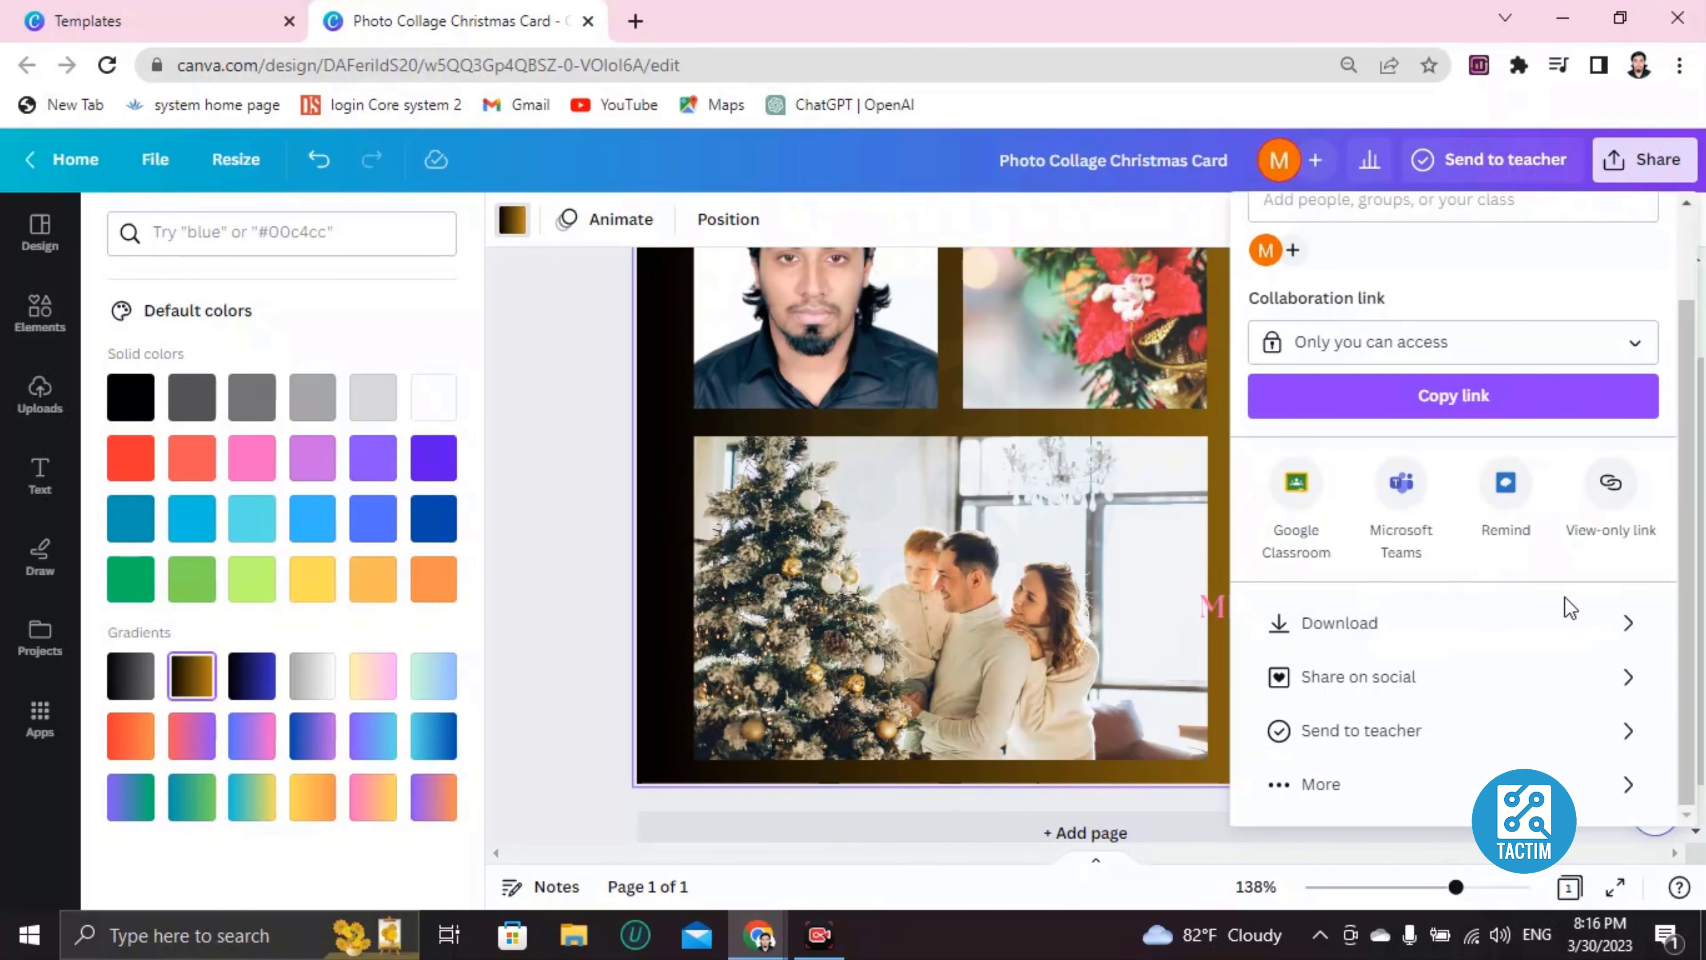
scroll(1398, 609, up, 2)
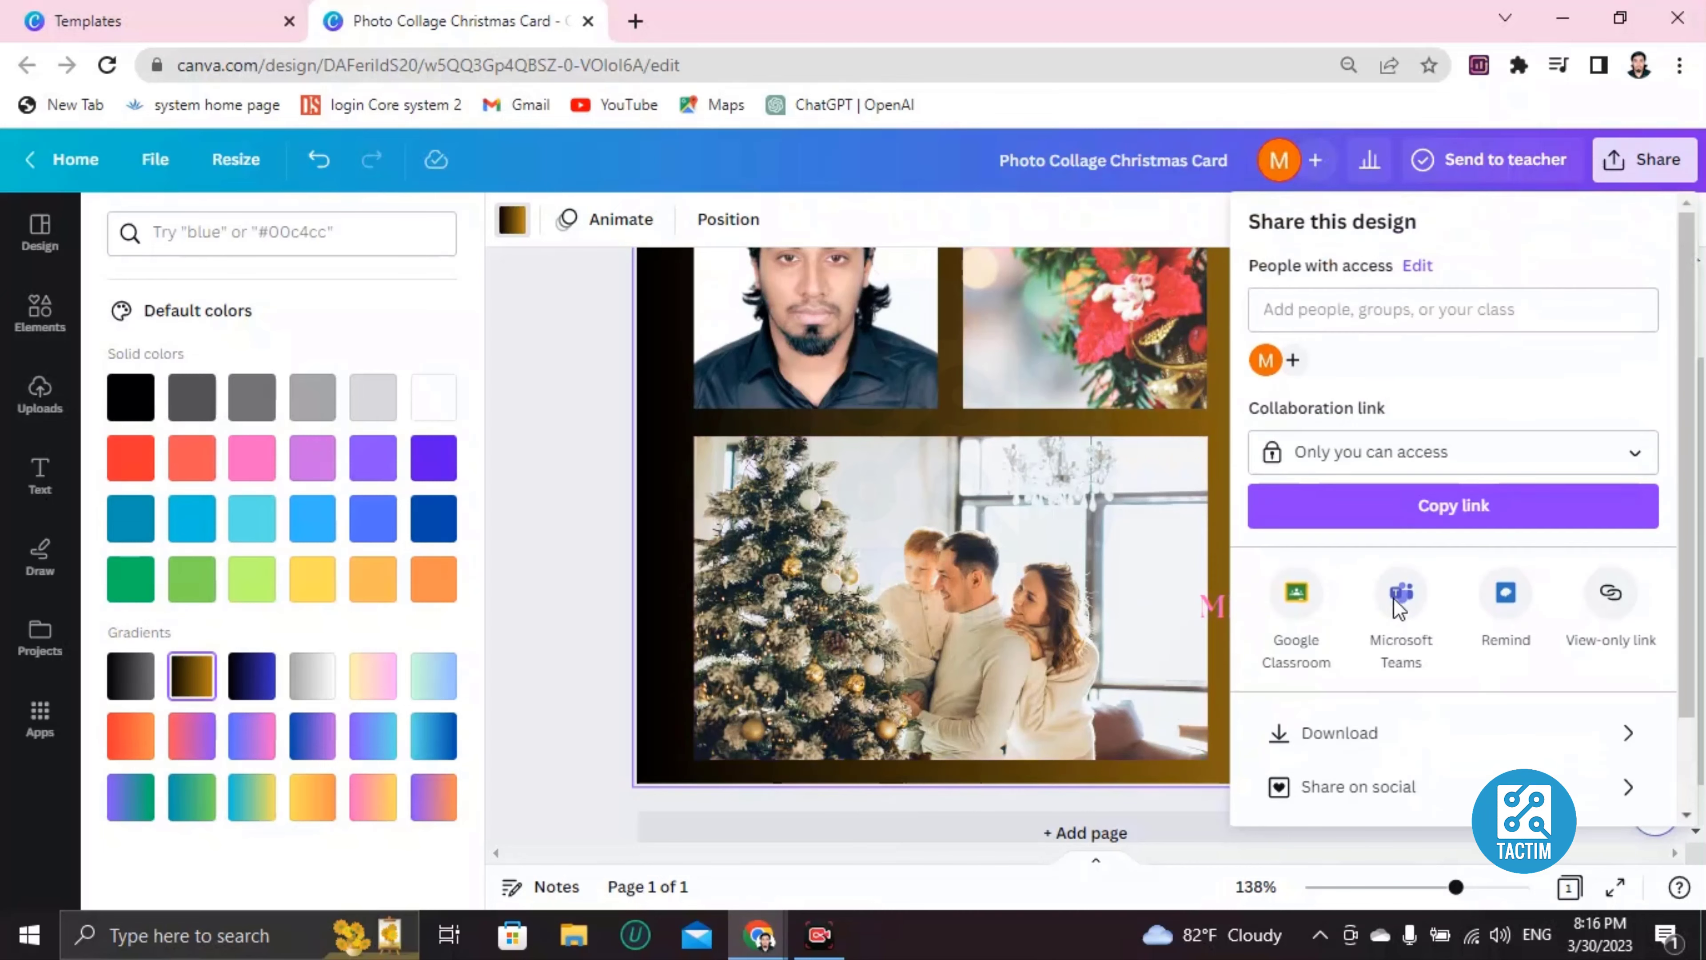
scroll(1023, 601, up, 1)
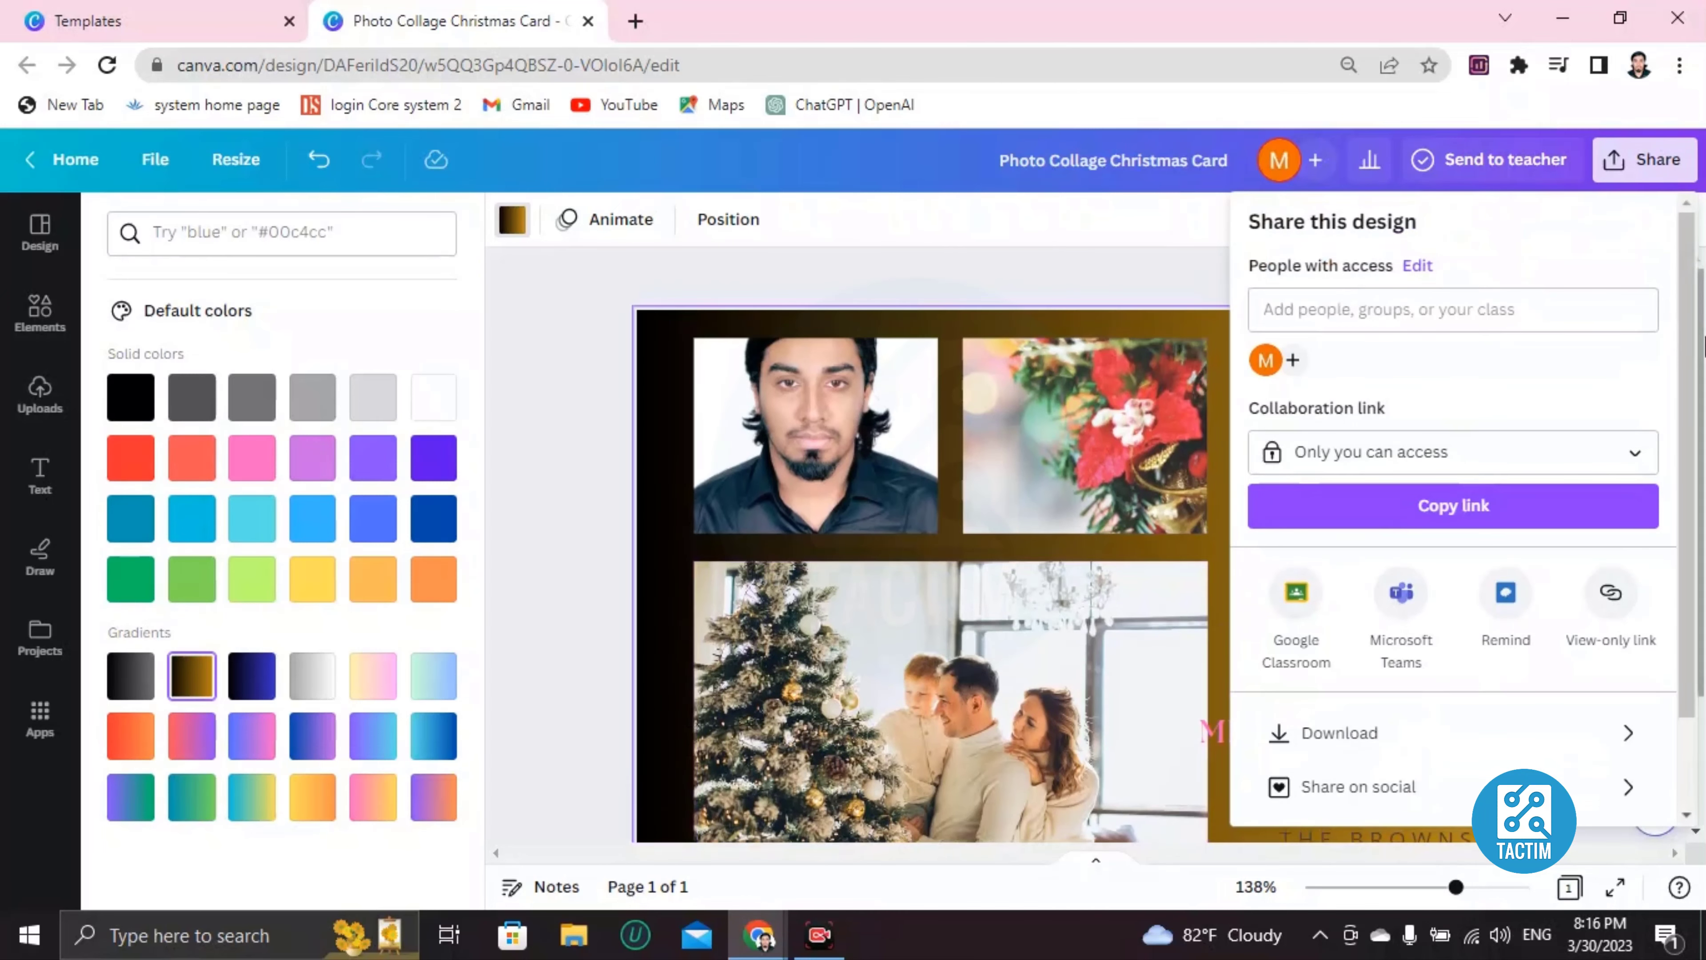
click(1377, 452)
click(1340, 736)
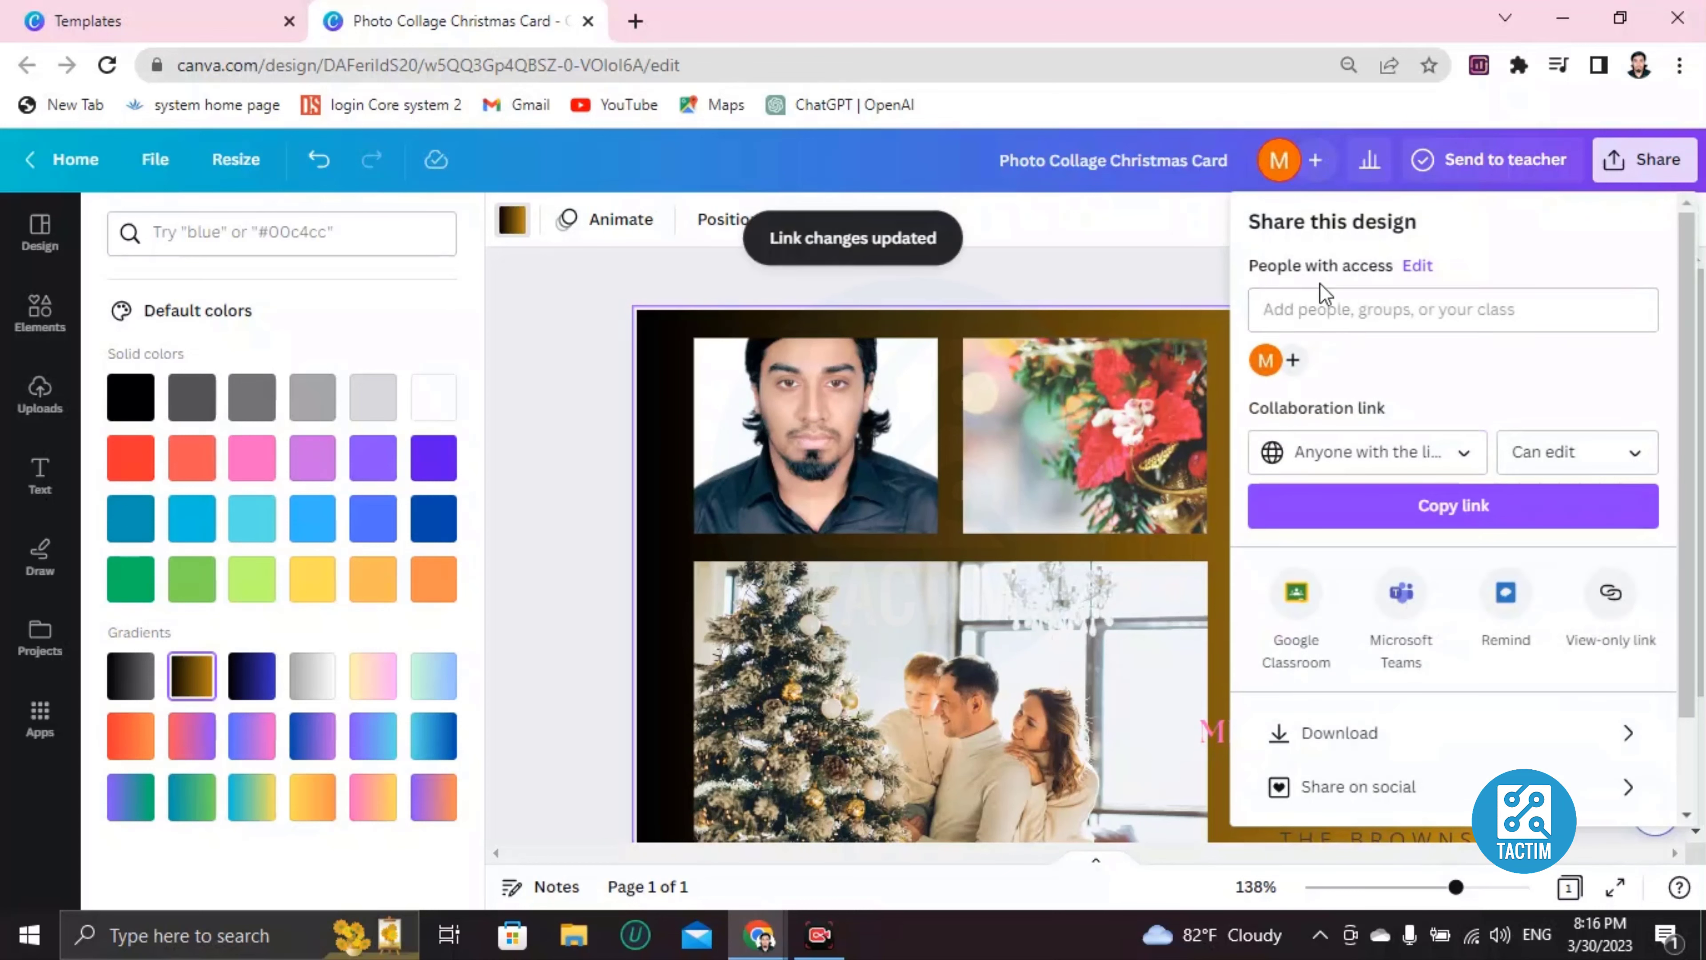
Enter a collaborator's e-mail in Add people, then clear it to show the People with access list.
click(1341, 311)
text(corv)
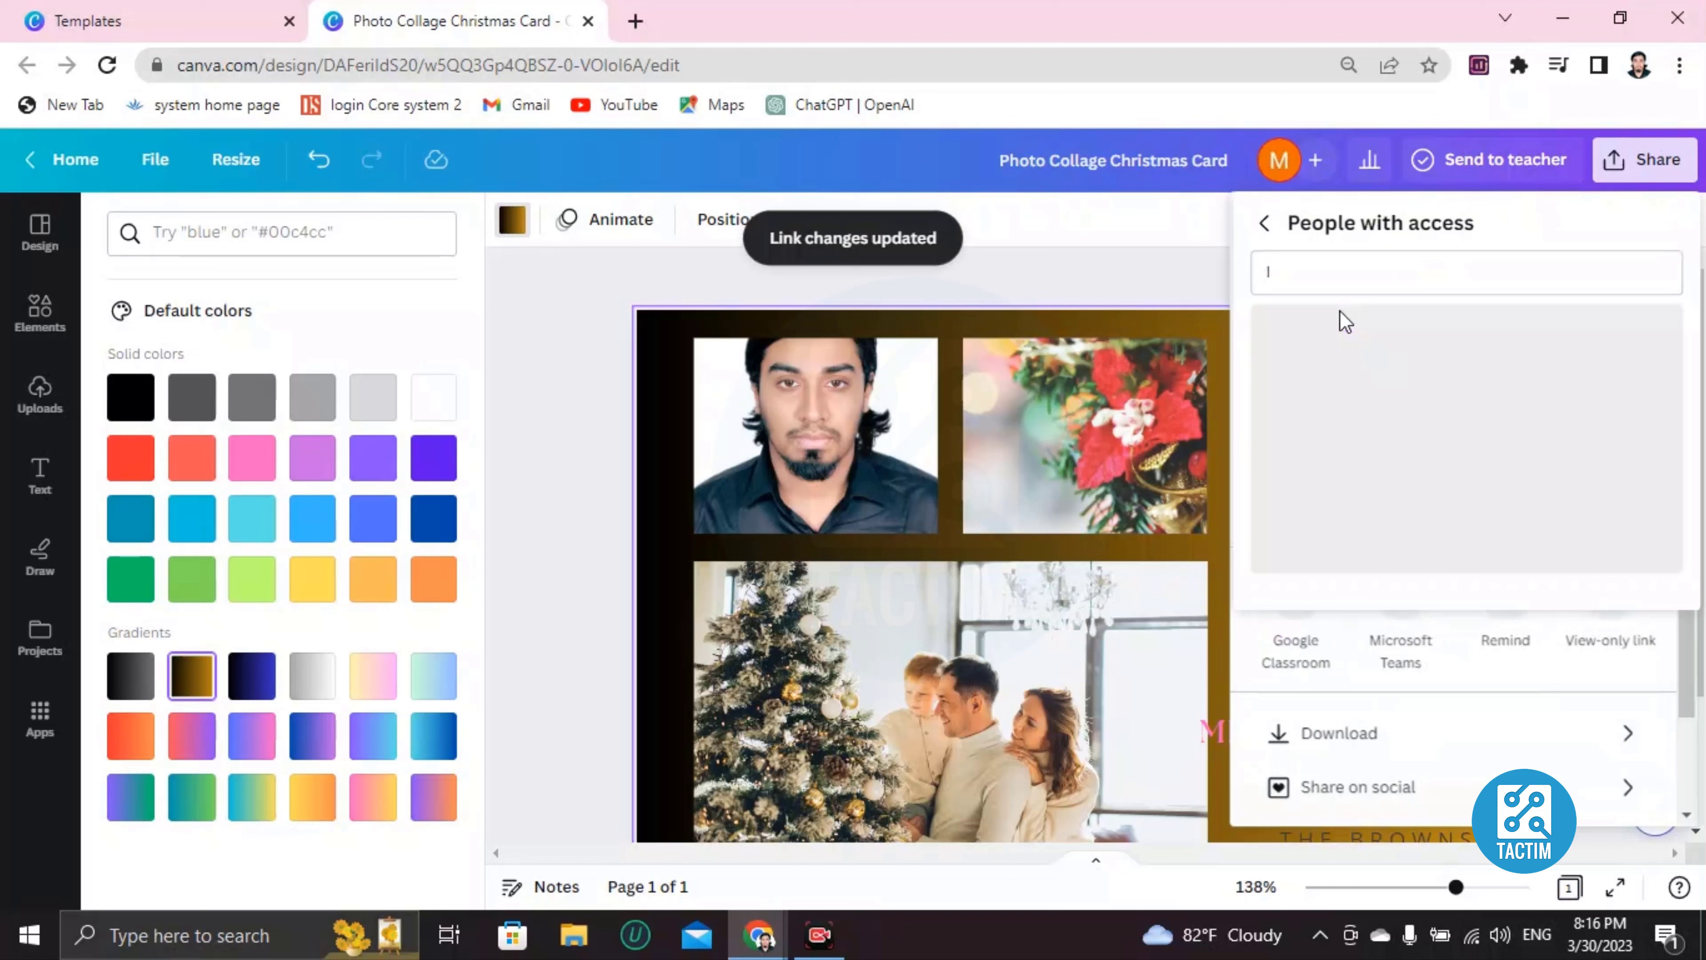
key(BackSpace)
key(BackSpace)
key(BackSpace)
key(BackSpace)
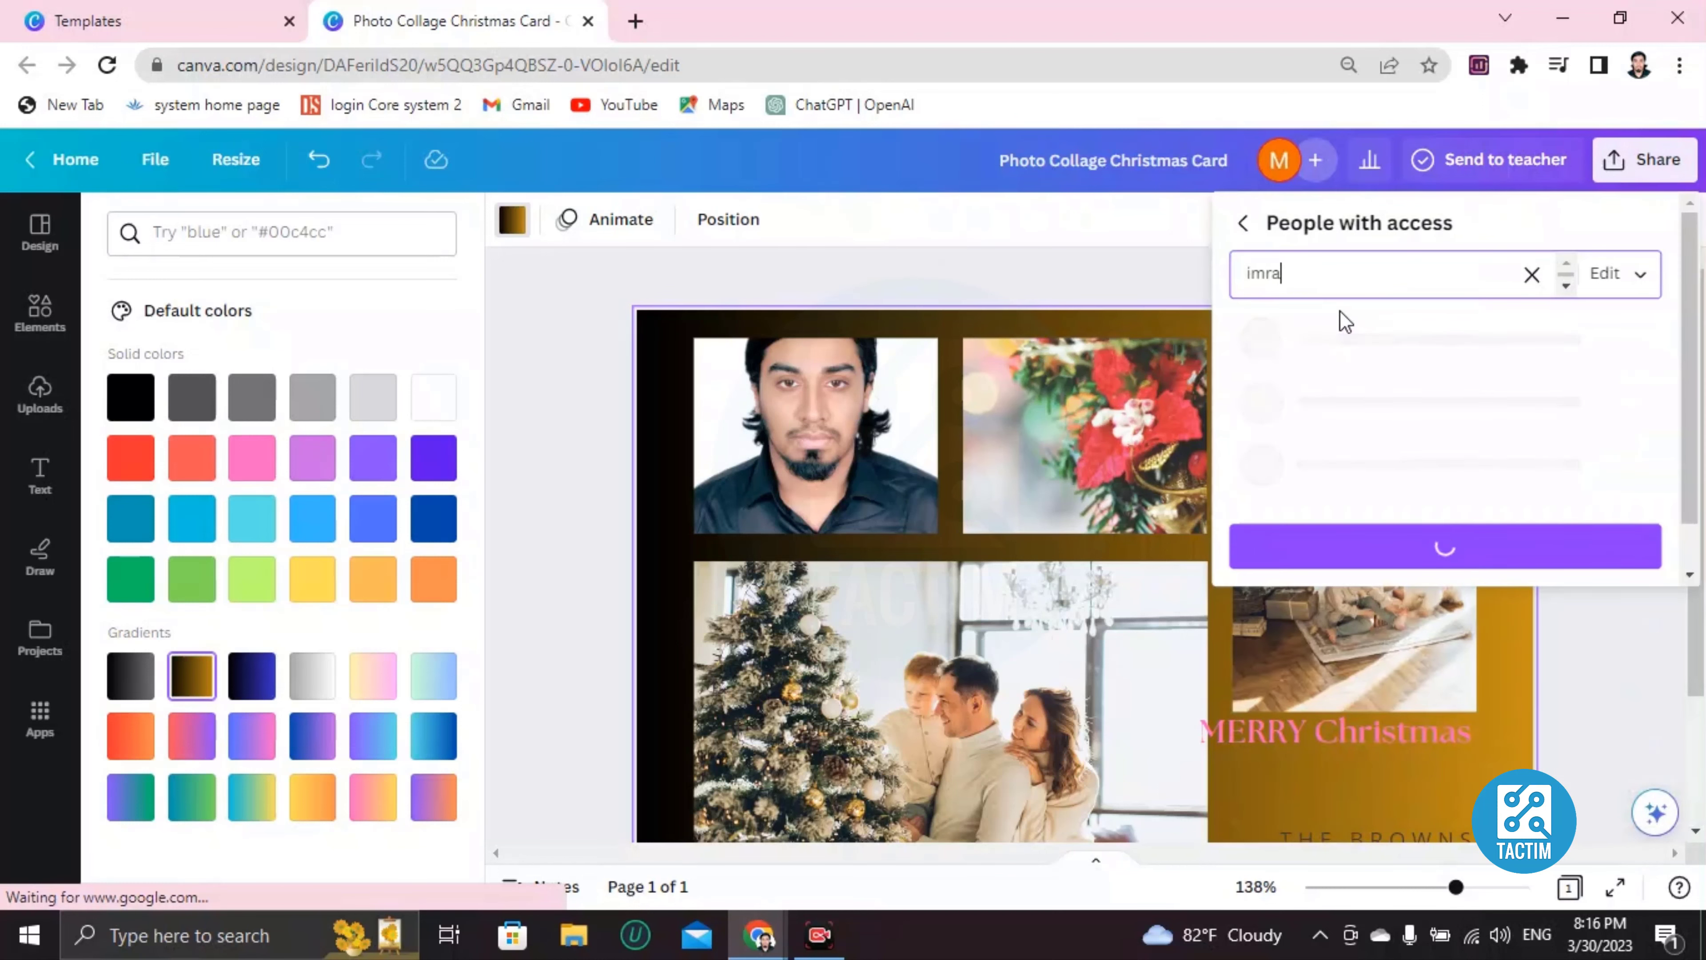
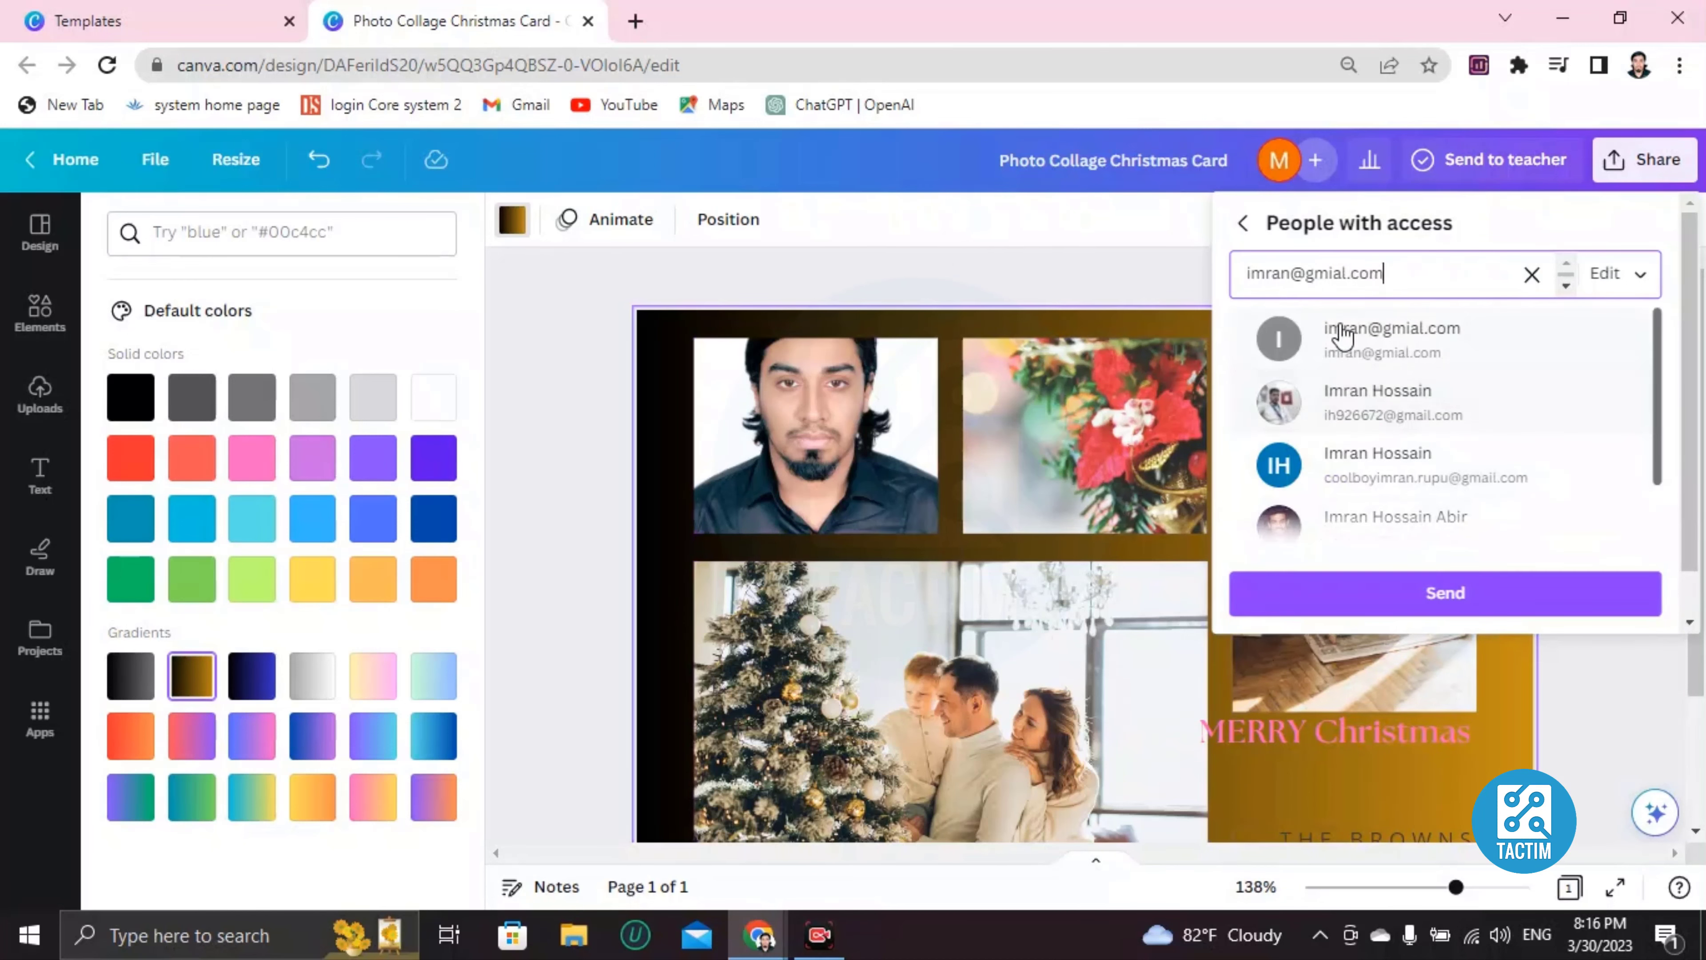
click(1531, 274)
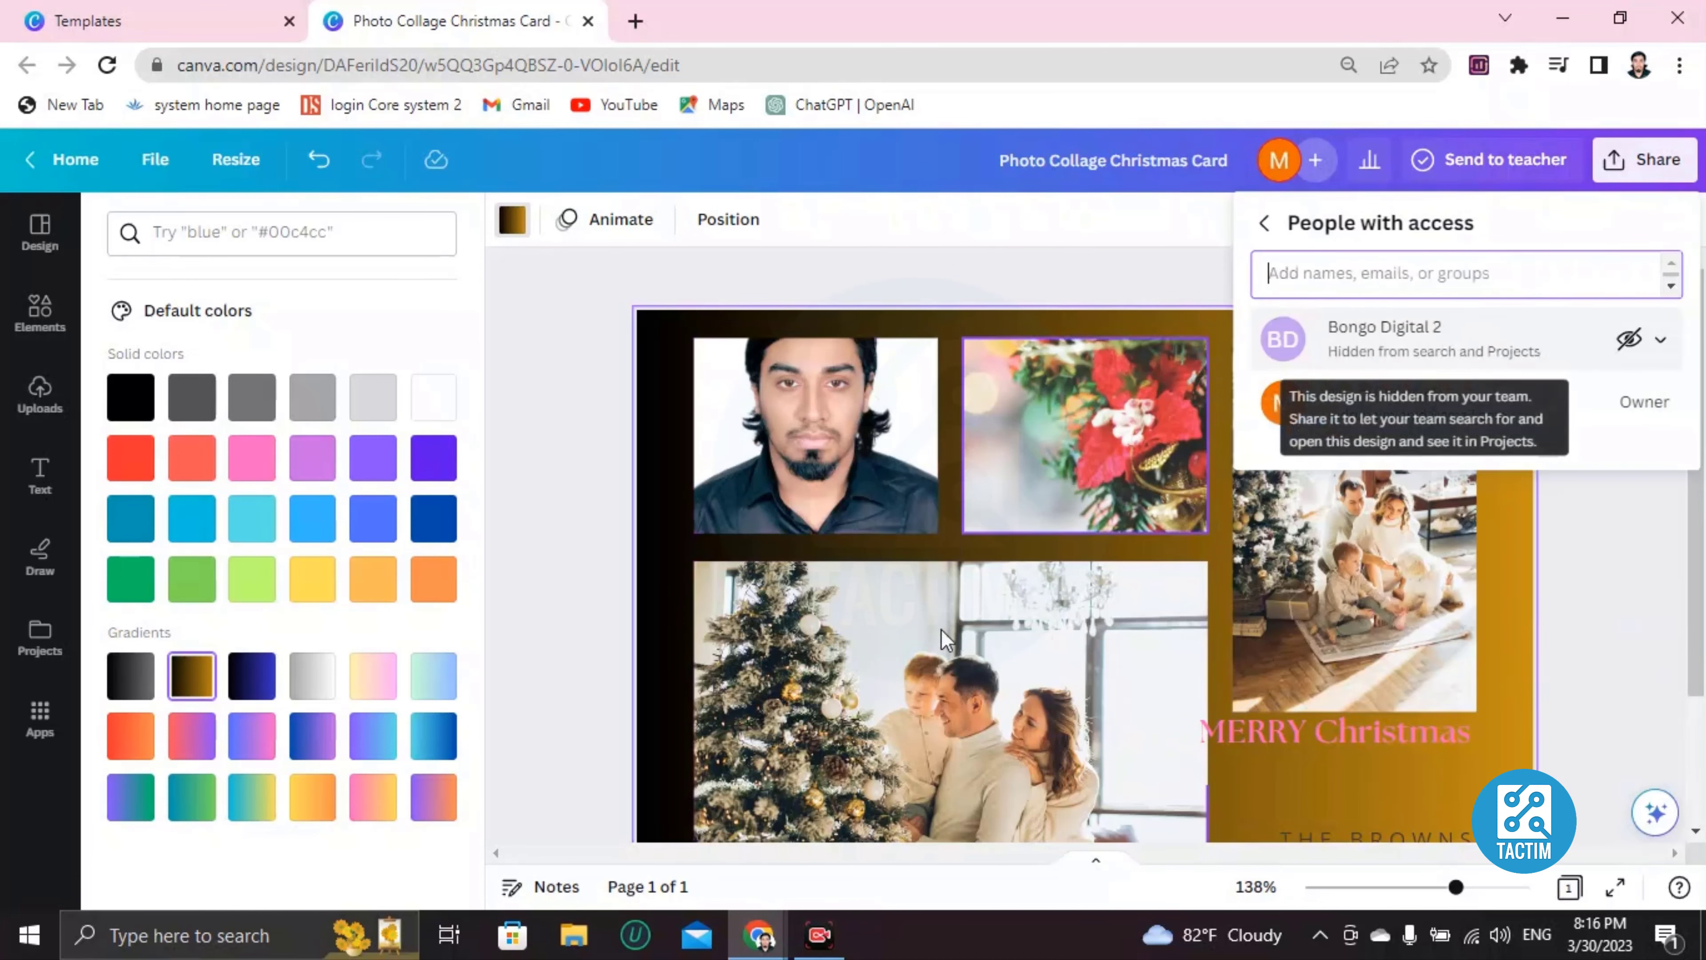
scroll(947, 673, down, 3)
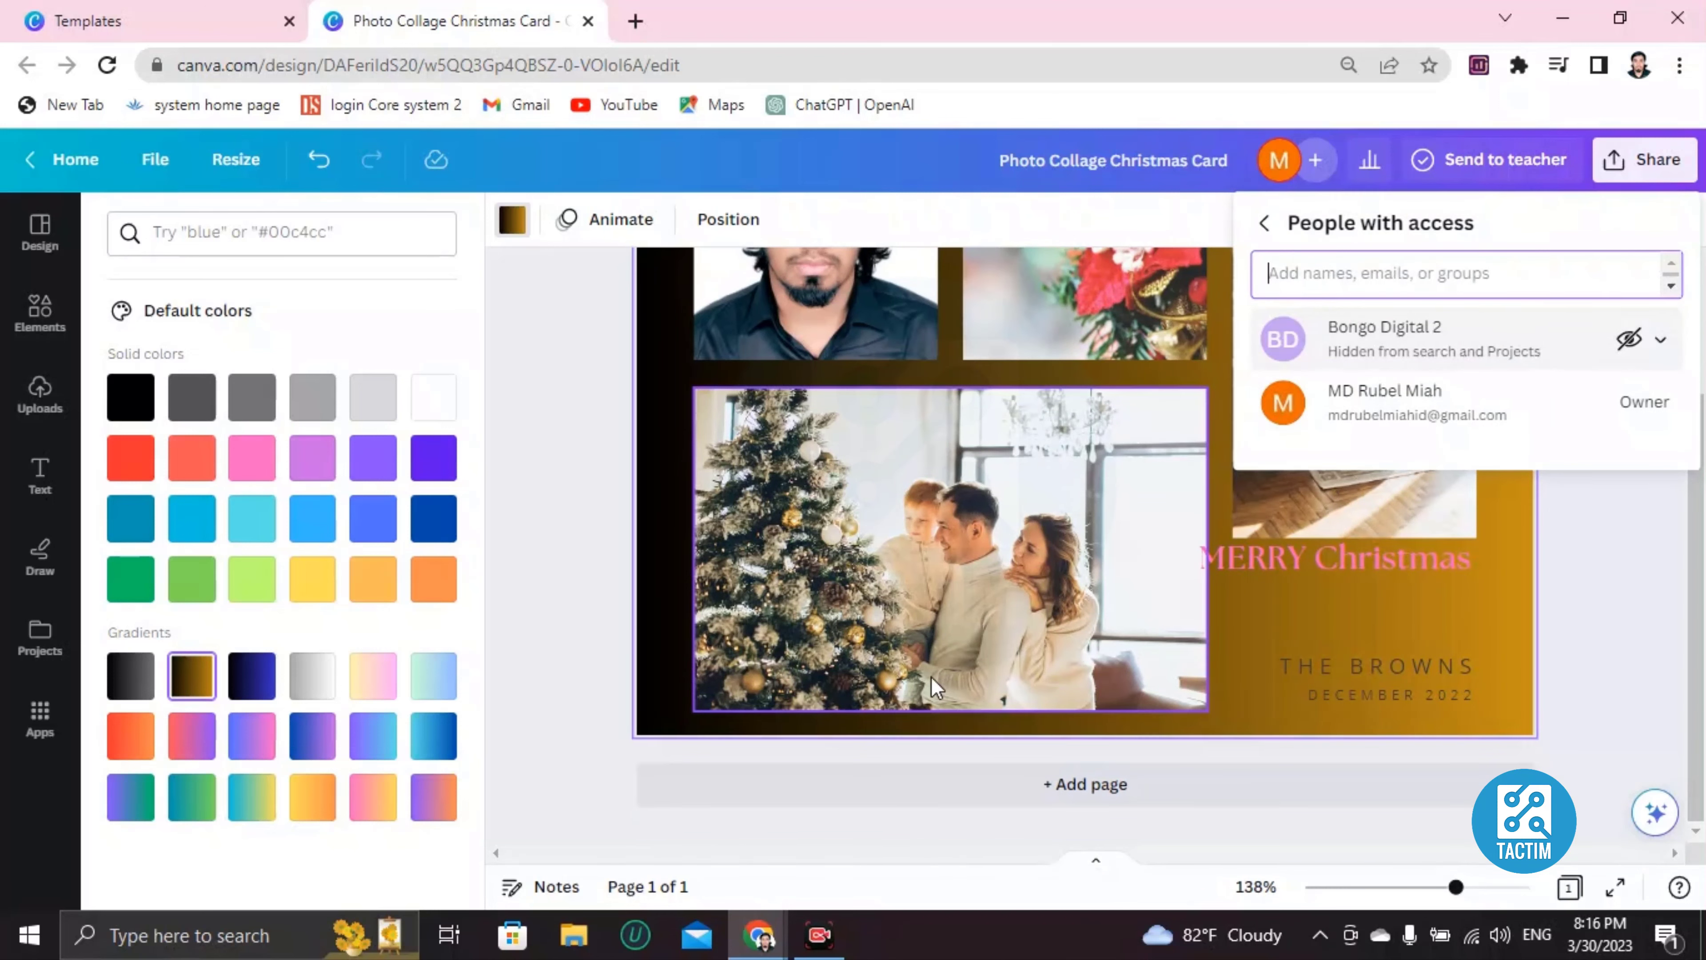
scroll(931, 685, up, 3)
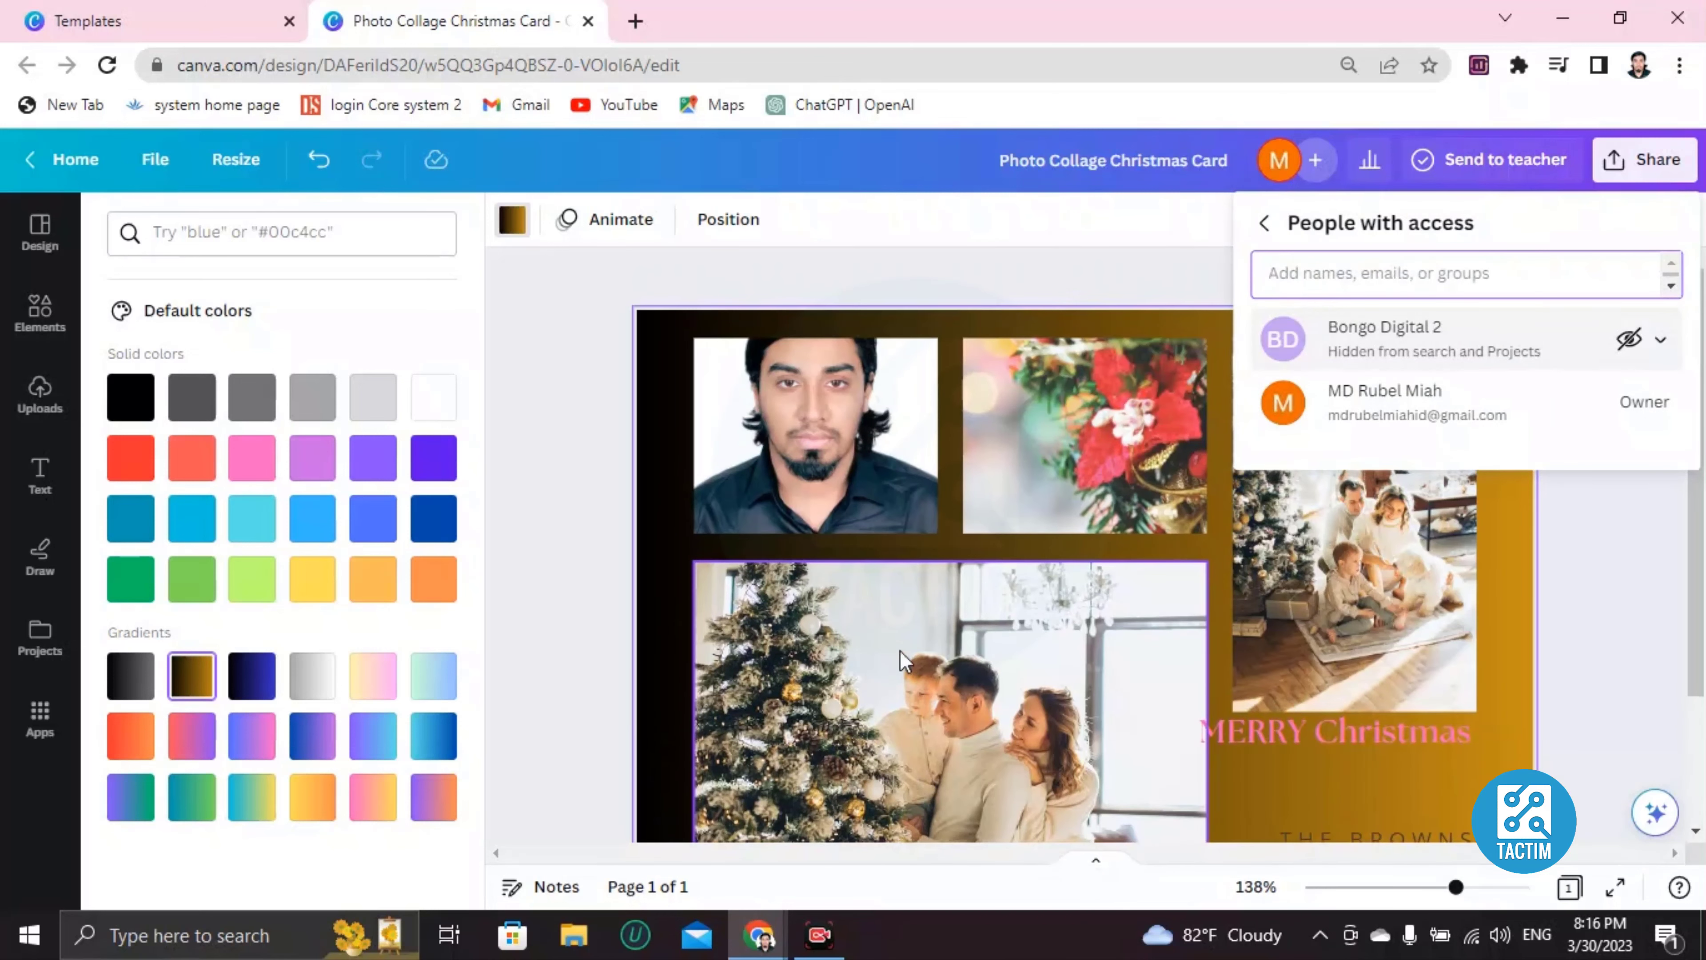